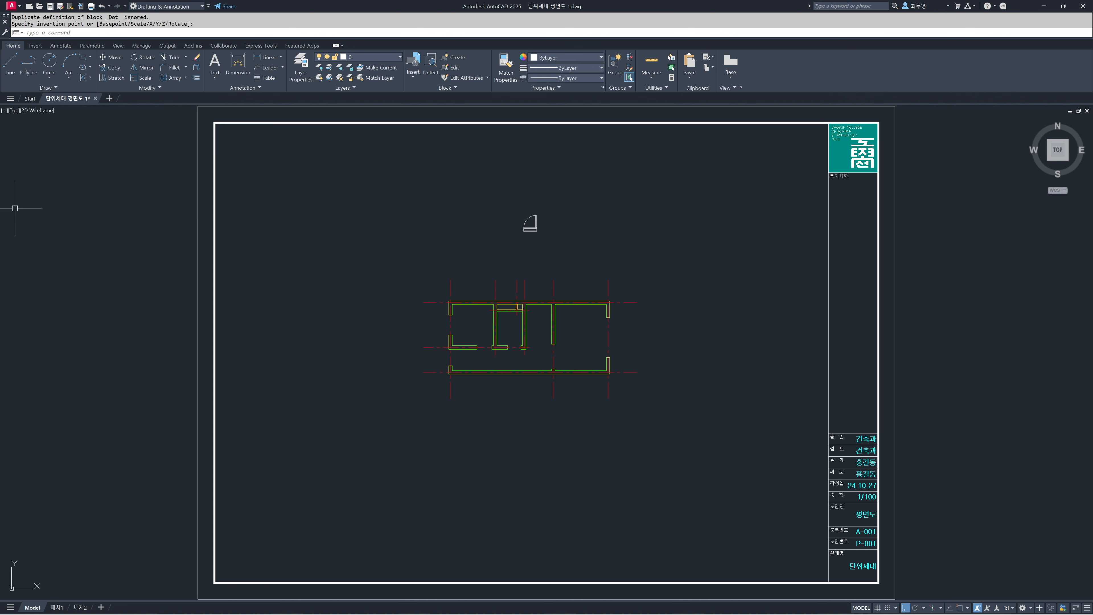
Step: Explode the frame block at the base of the door symbol above the floor plan
text(z)
key(Return)
click(477, 191)
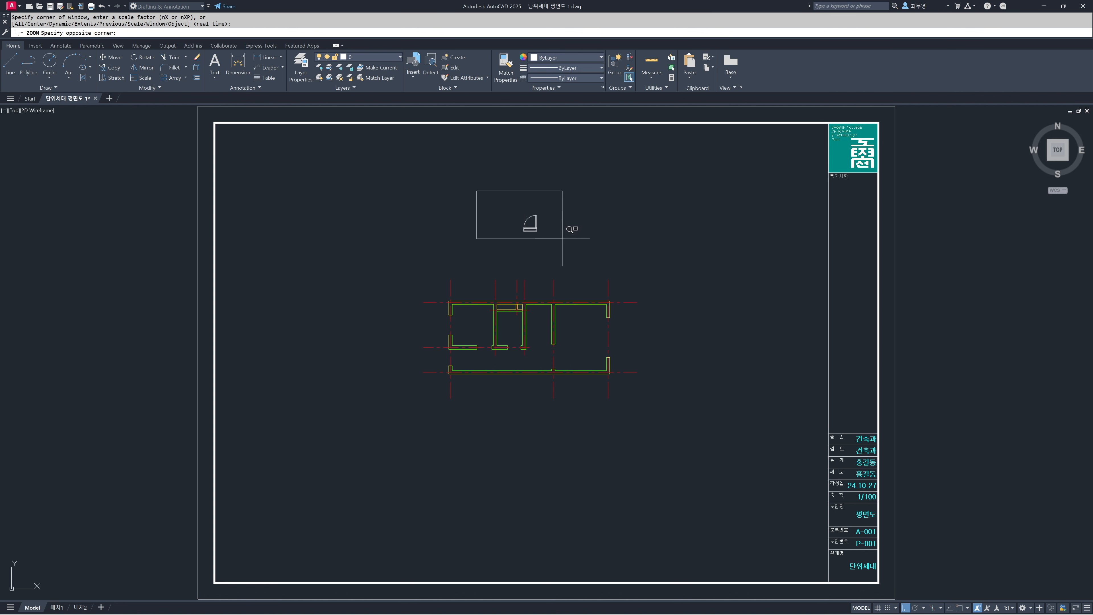
click(580, 263)
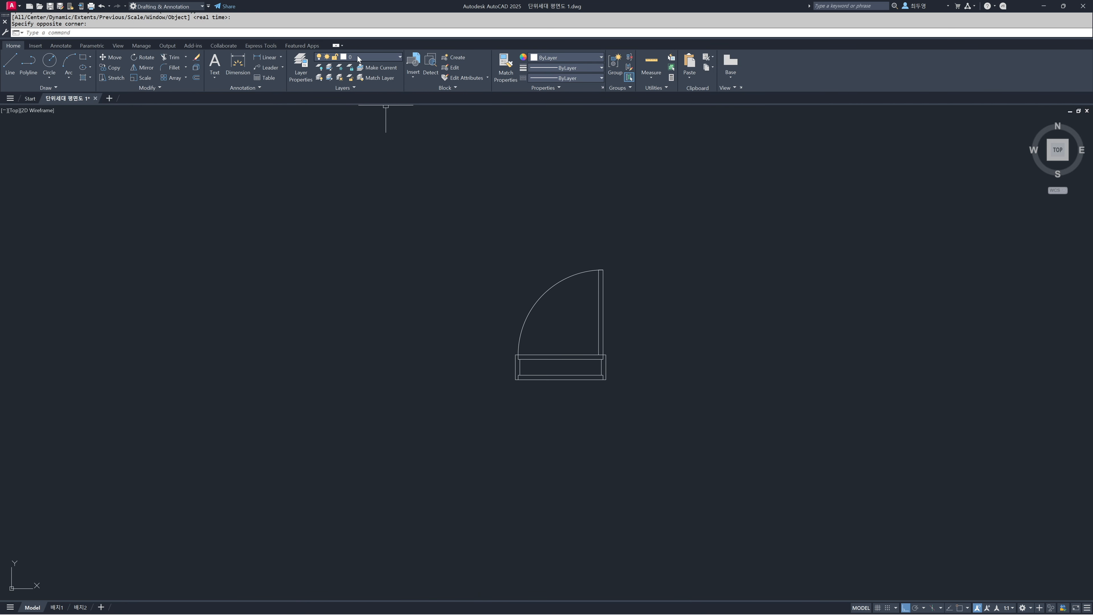
text(x)
key(Return)
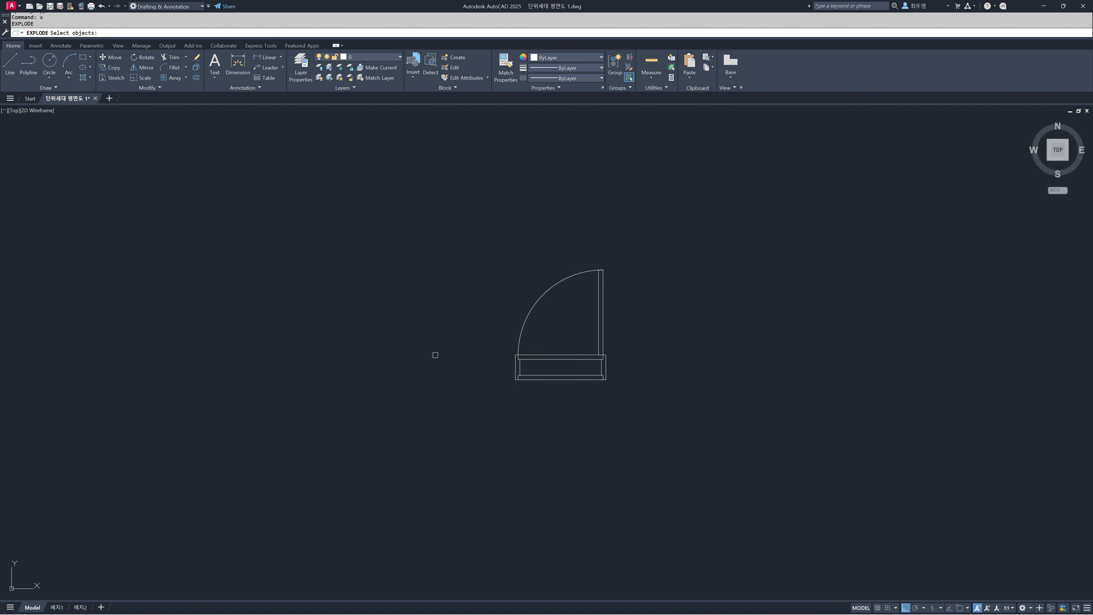
click(565, 400)
click(495, 344)
key(Return)
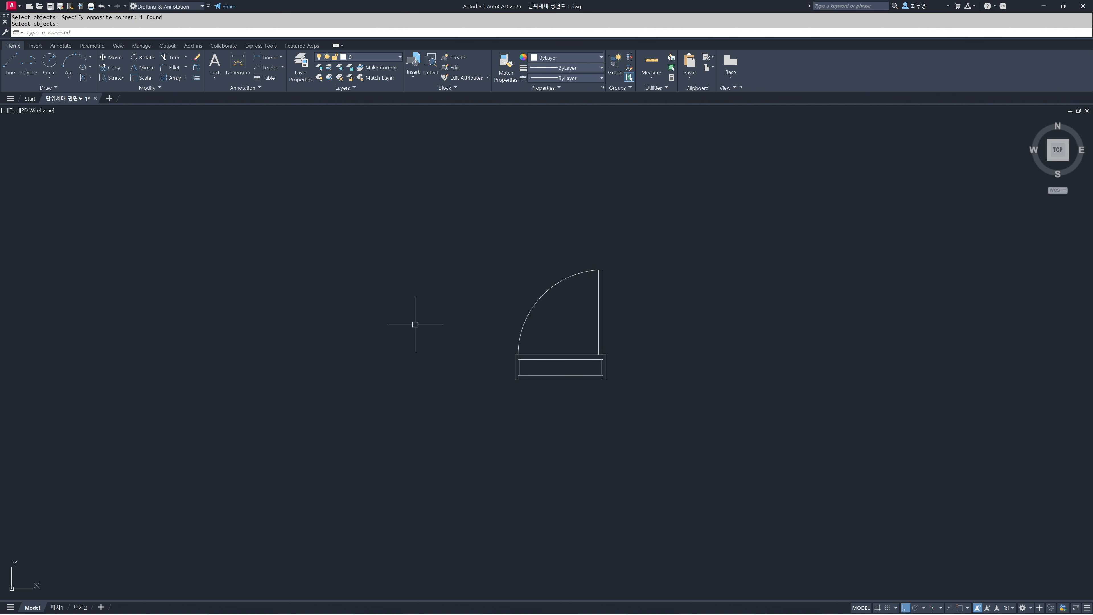
Step: Start a block definition named D-HD-C with its base point at the midpoint of the door frame's right outer edge
text(b)
key(Return)
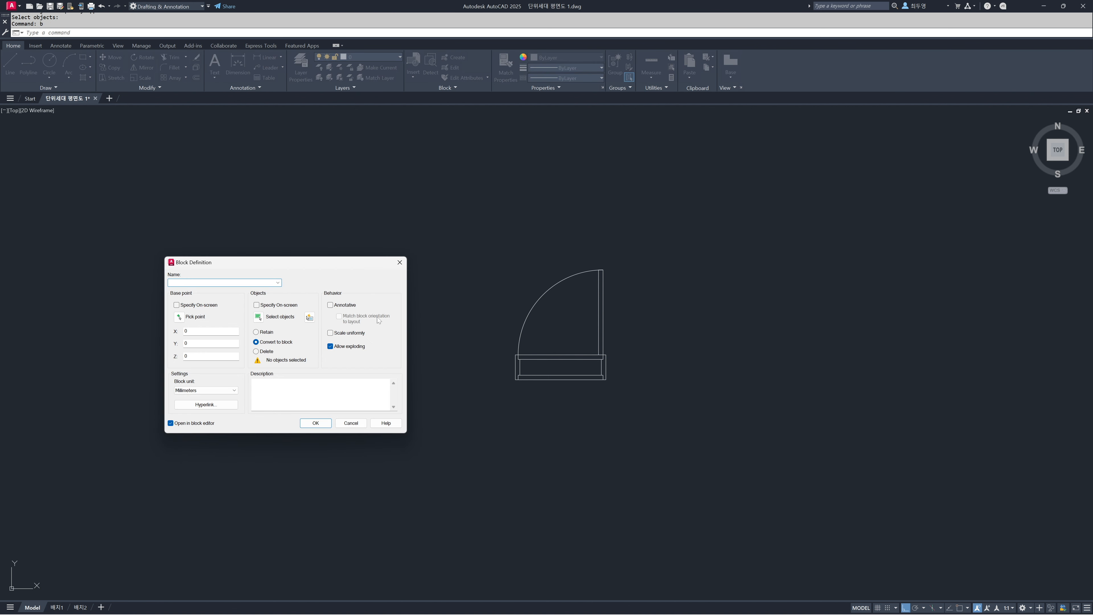
click(278, 283)
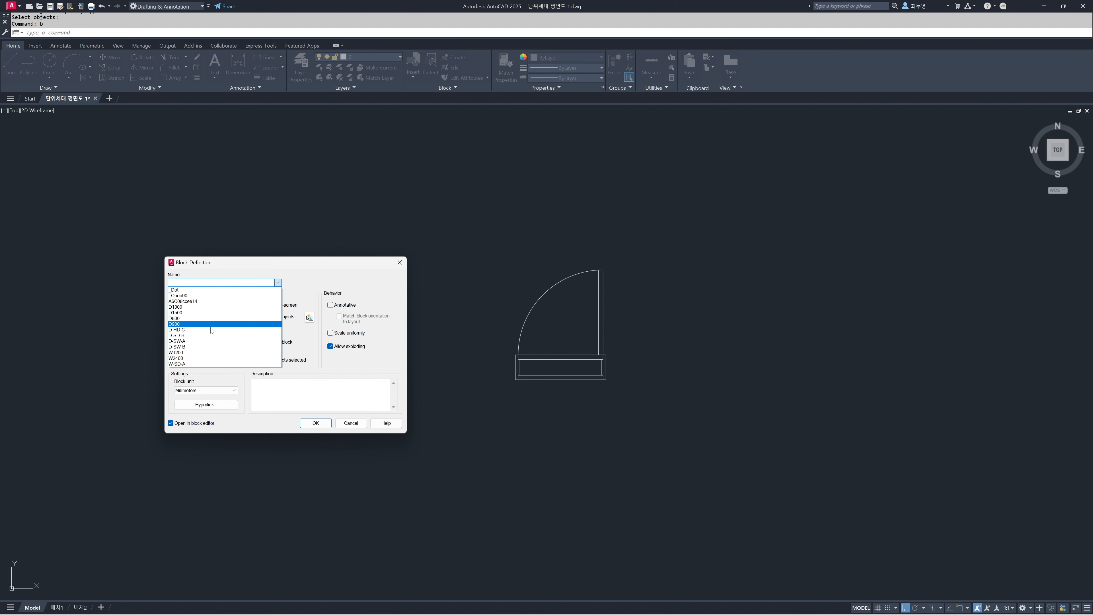
click(241, 329)
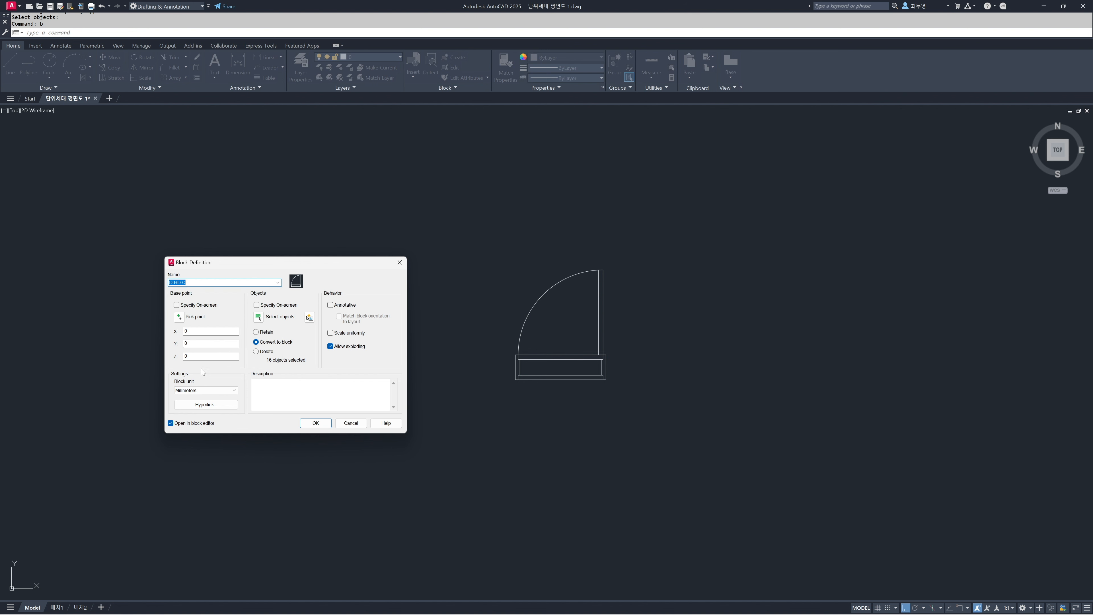
click(180, 317)
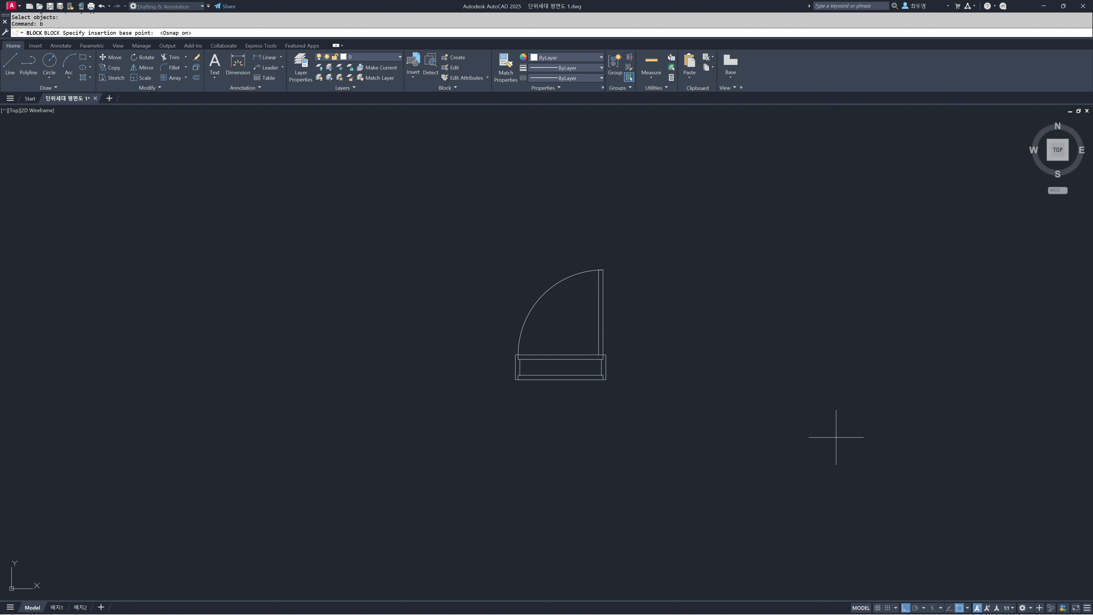
click(958, 609)
right_click(958, 609)
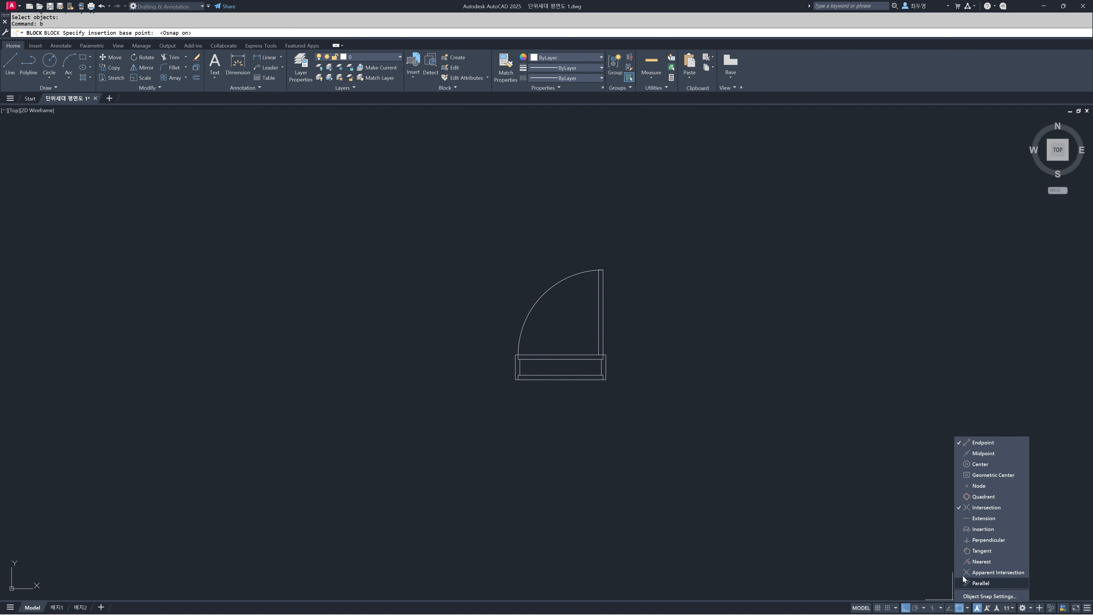
click(867, 435)
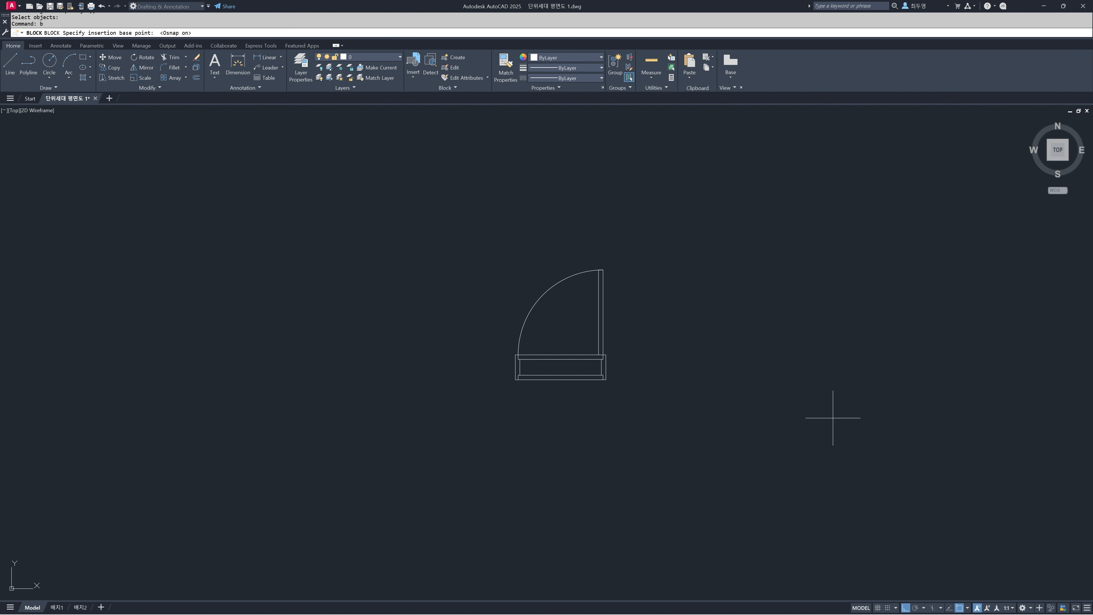
click(606, 367)
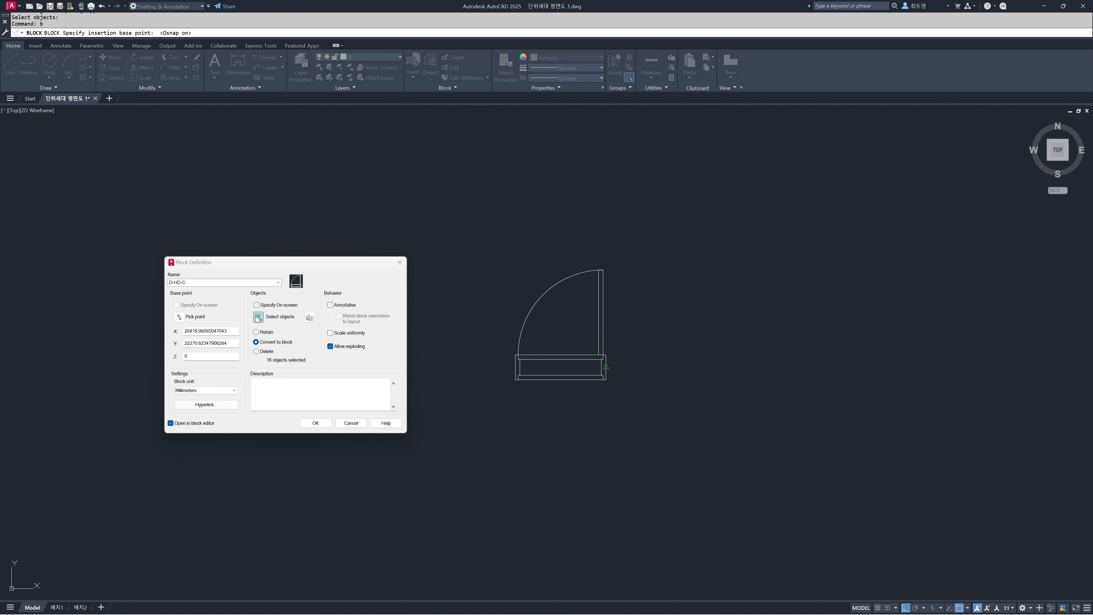
Step: Select the whole door and frame for the block, redefine D-HD-C and open it in the Block Editor
click(258, 317)
click(481, 237)
click(641, 408)
key(Return)
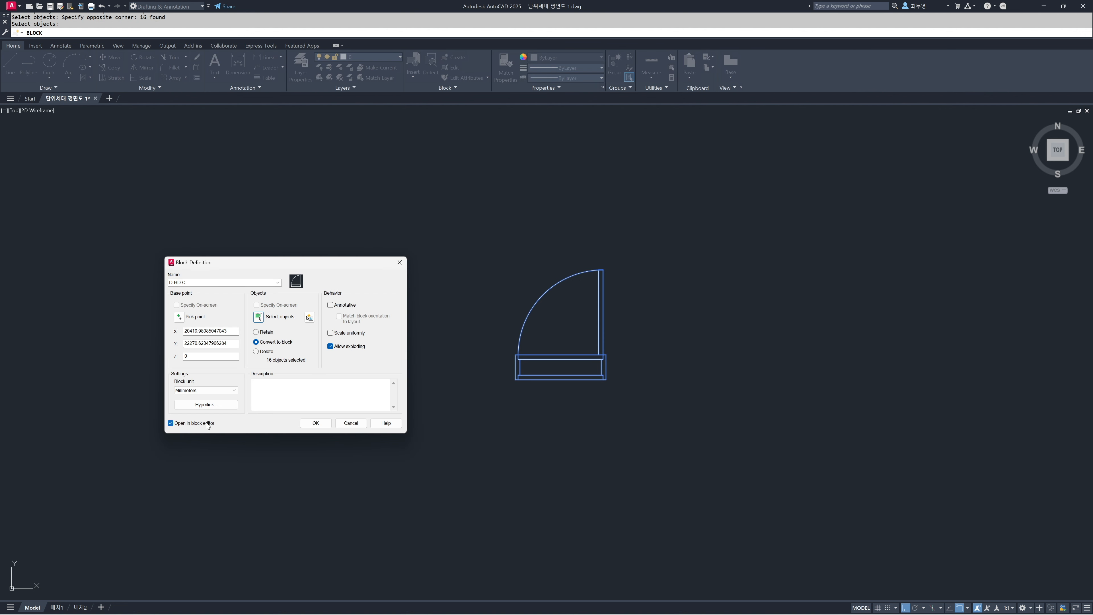
click(315, 423)
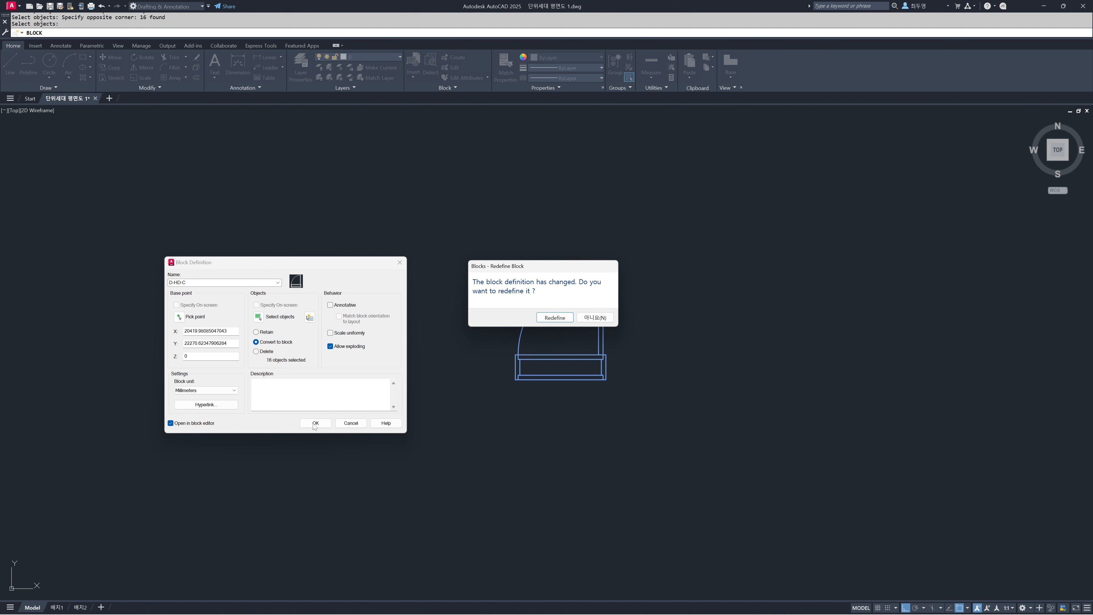
click(558, 319)
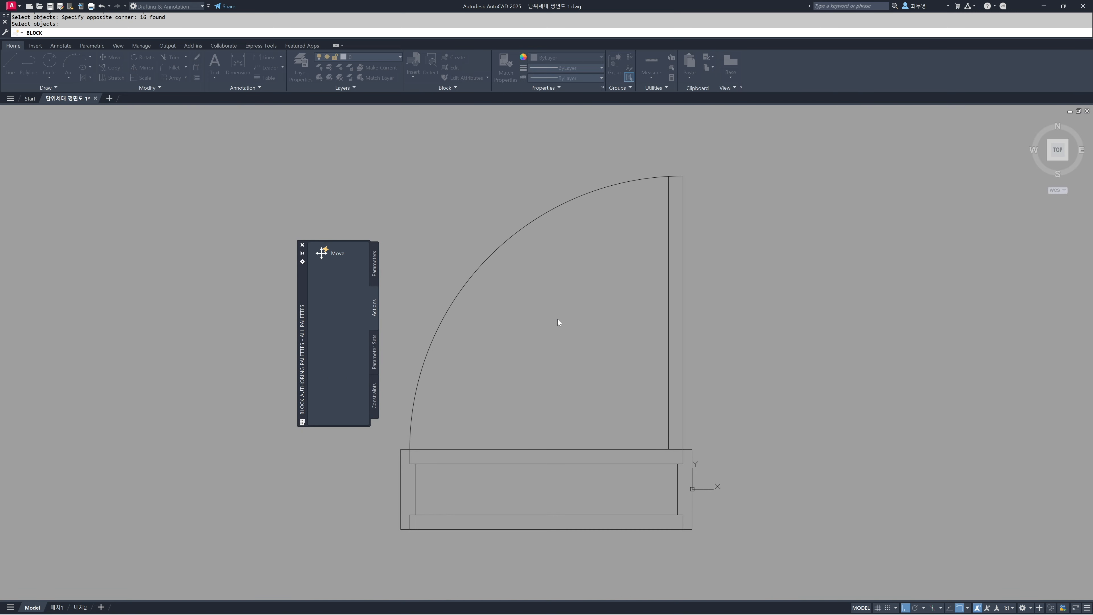
Step: Add a linear parameter across the door opening from the right to the left along the frame's lower edge, with its label below
scroll(559, 327, down, 2)
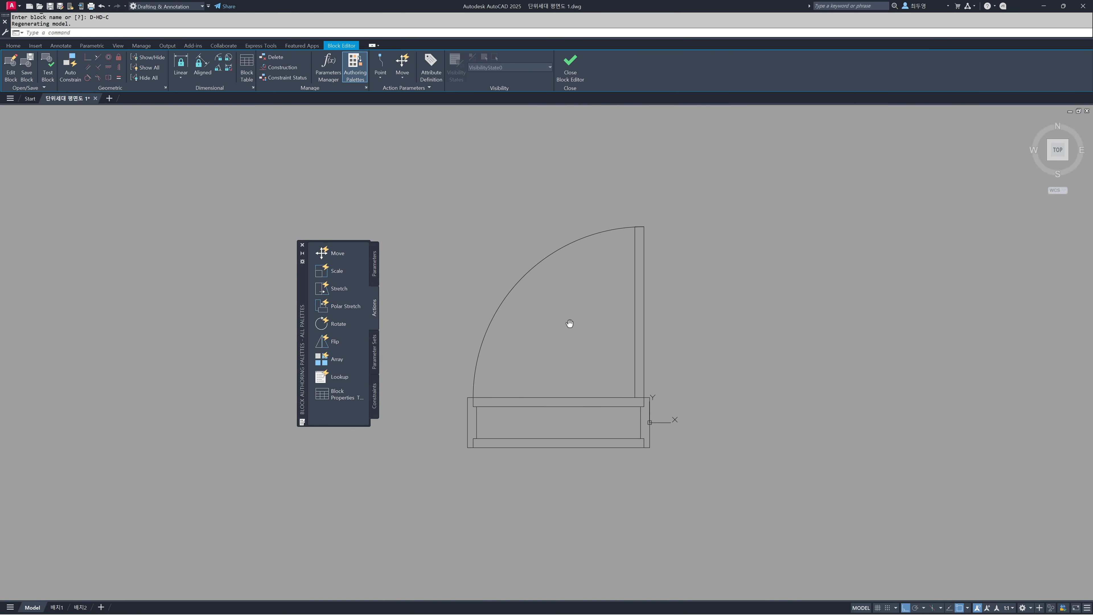
click(374, 265)
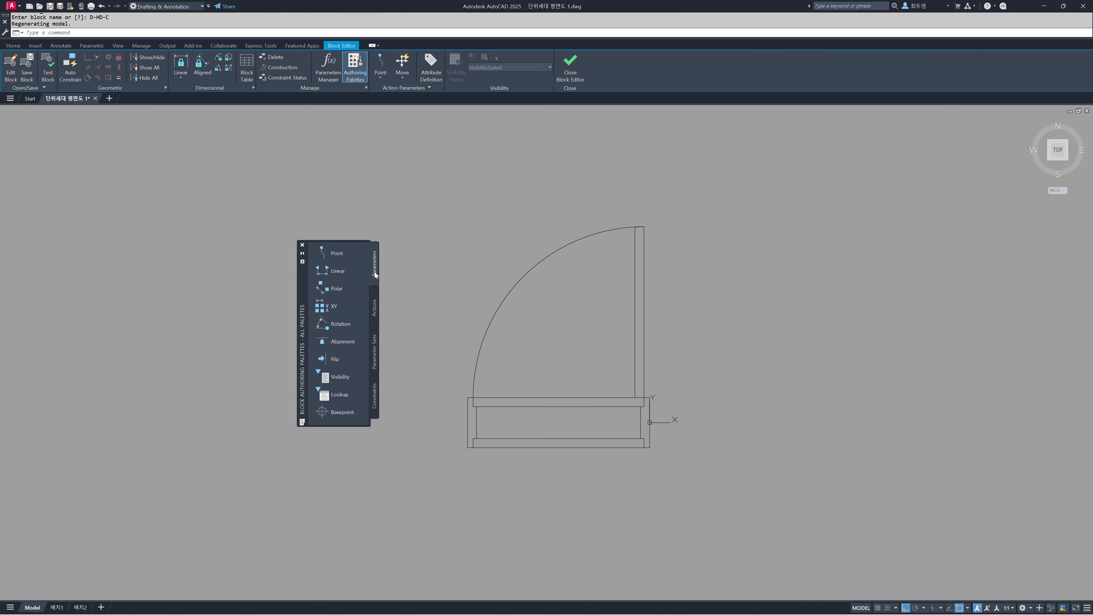
click(335, 272)
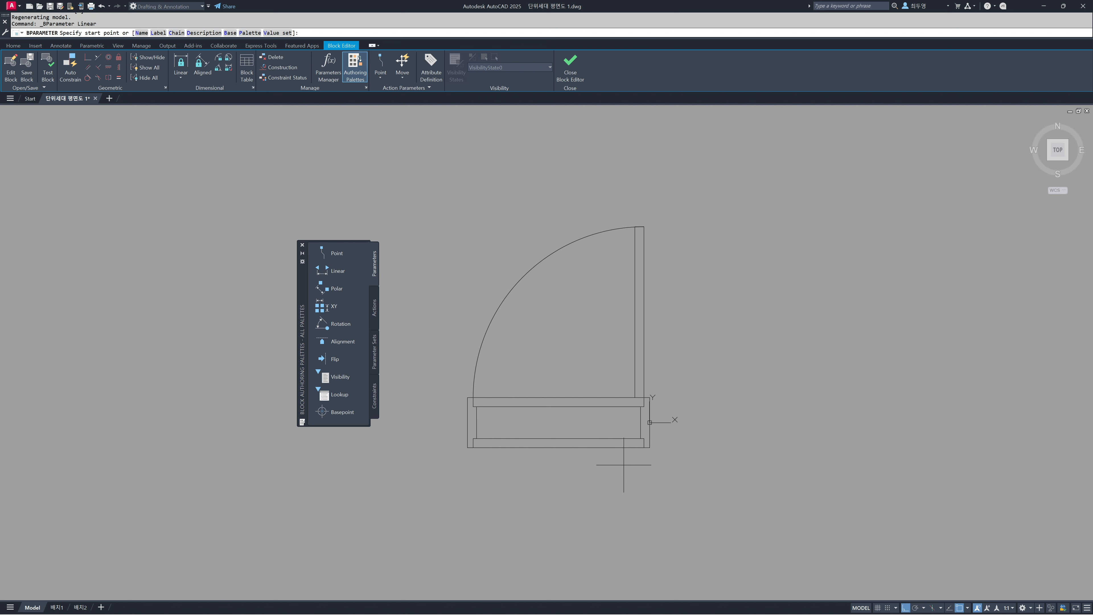
click(649, 448)
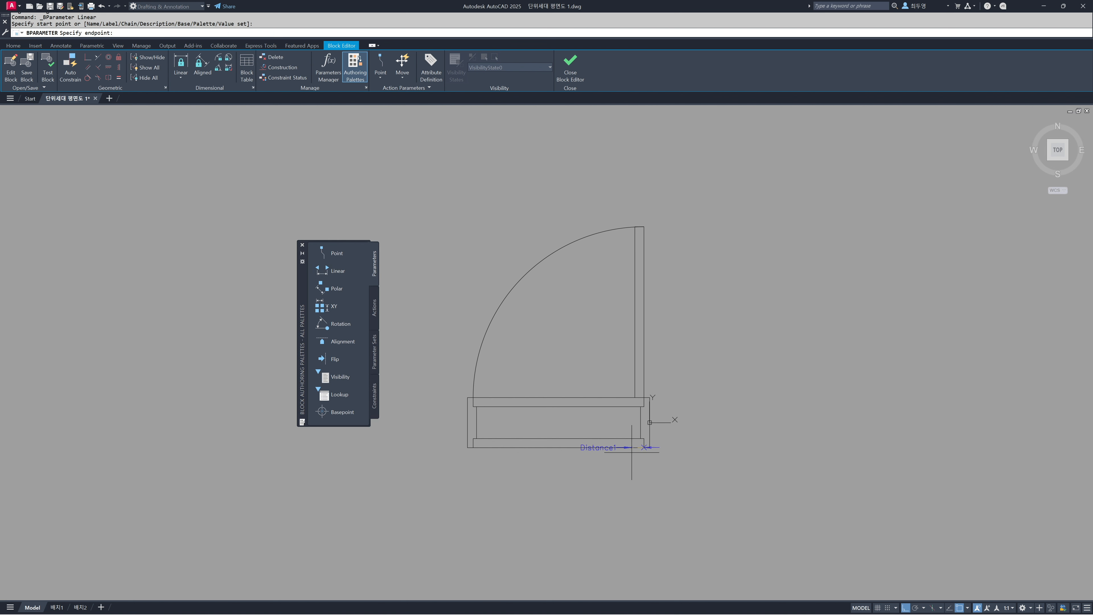
click(473, 447)
click(524, 497)
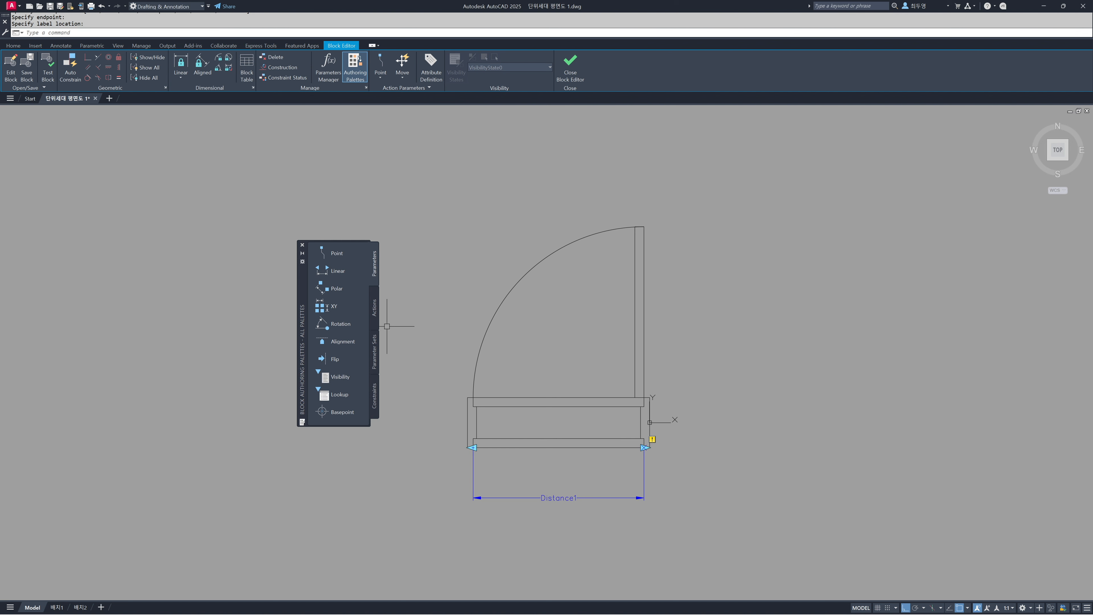
Step: Add a Stretch action on the linear parameter's left point, framing the left jamb and selecting the crossing objects except the door swing arc
click(375, 316)
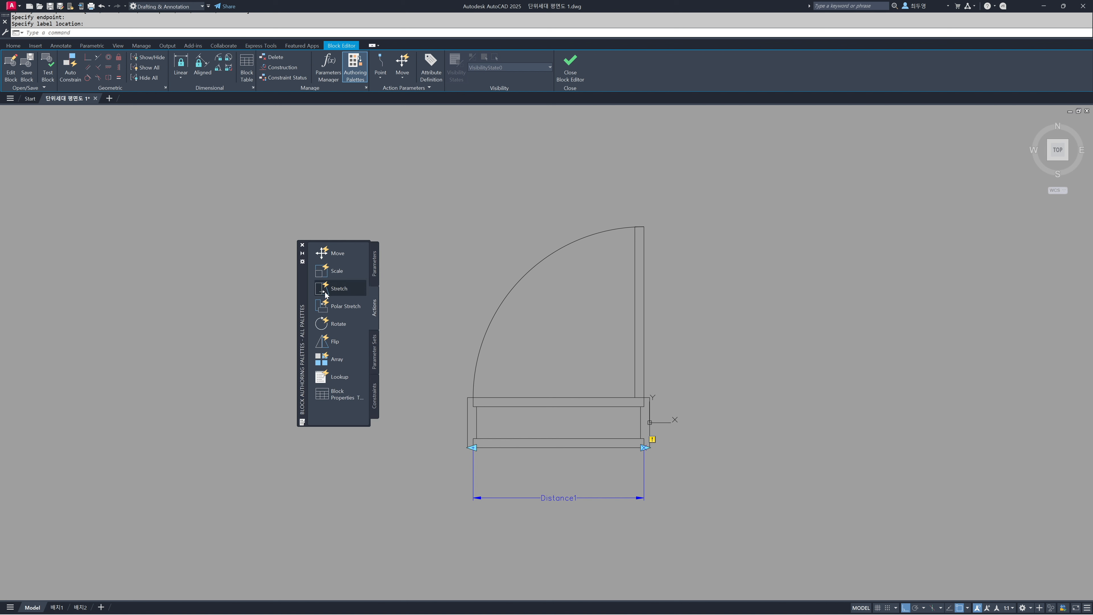
click(339, 288)
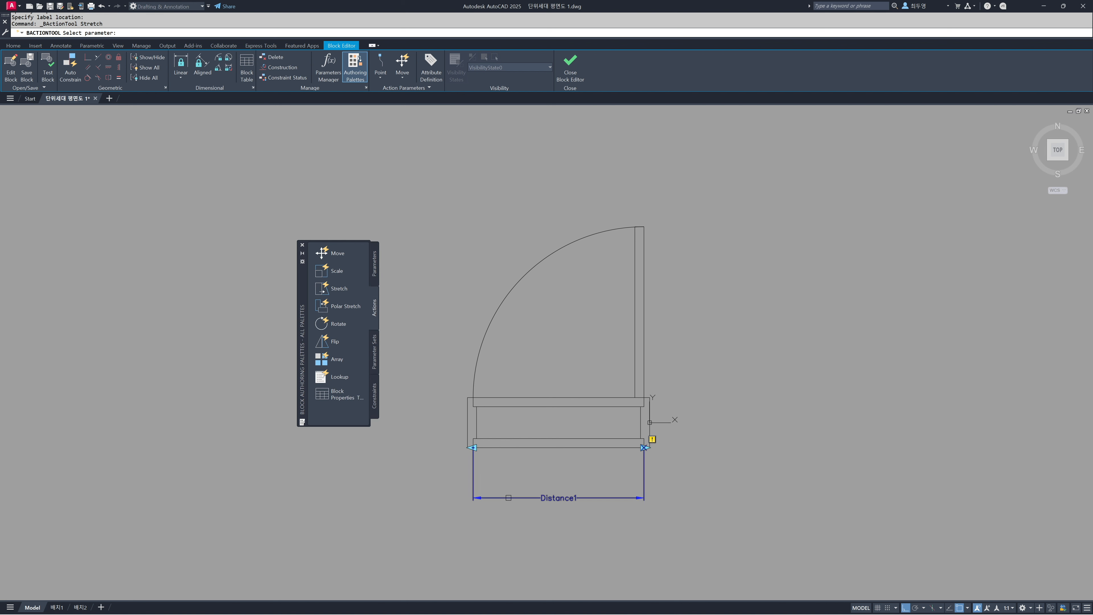
click(506, 498)
click(473, 447)
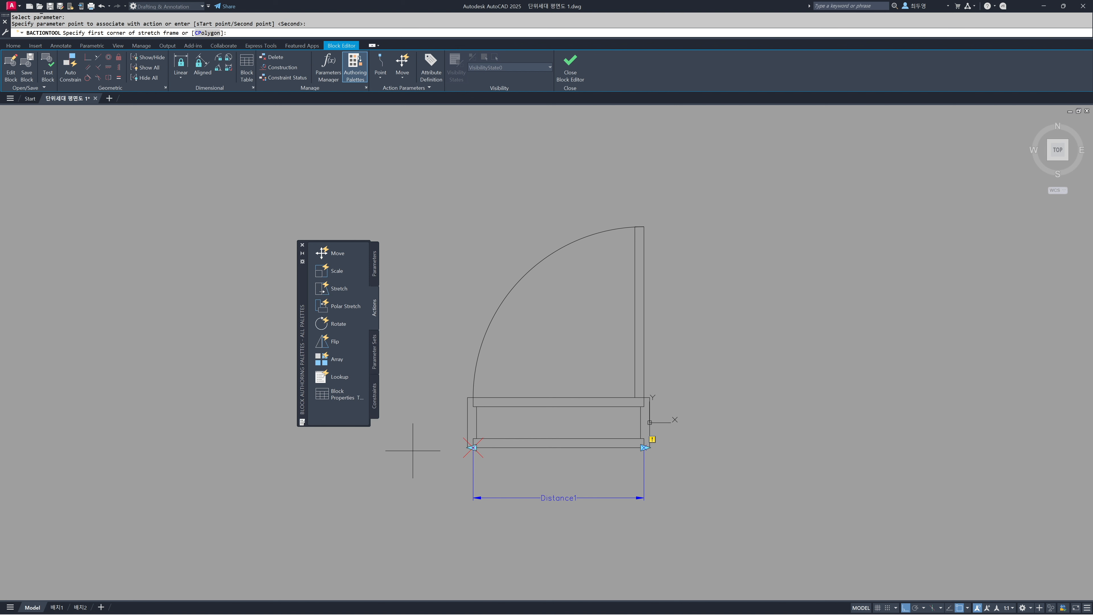
click(523, 466)
click(425, 375)
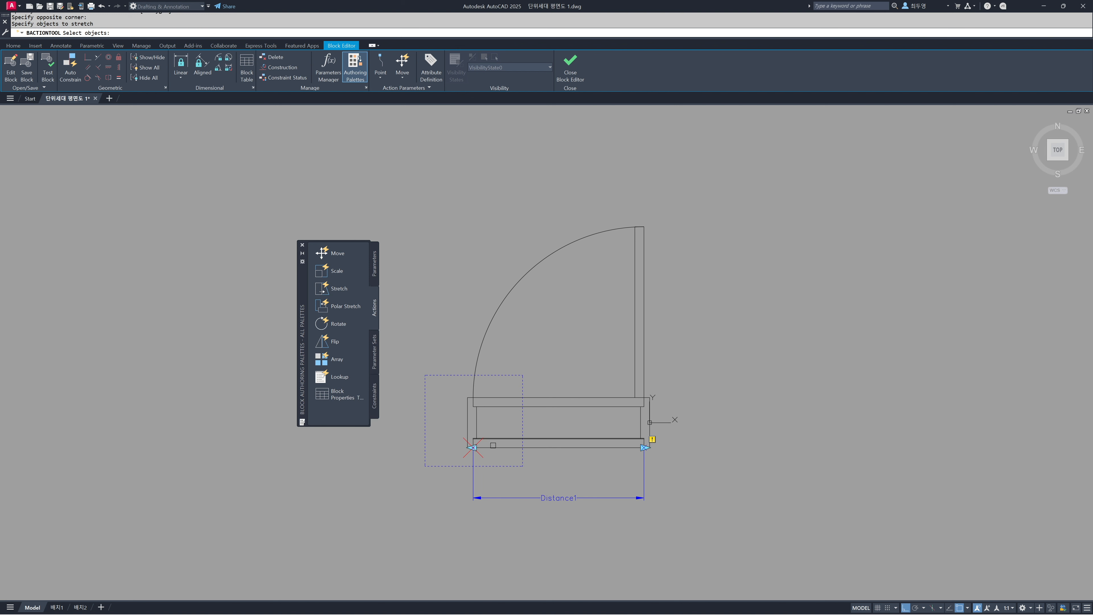
click(515, 462)
click(461, 399)
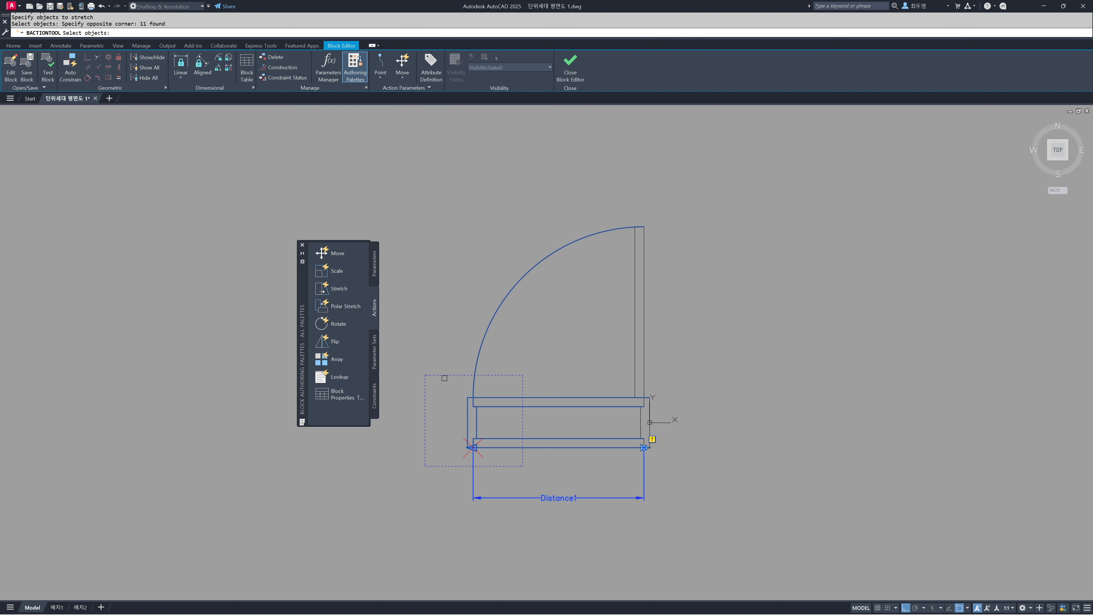
shift+click(473, 377)
key(Return)
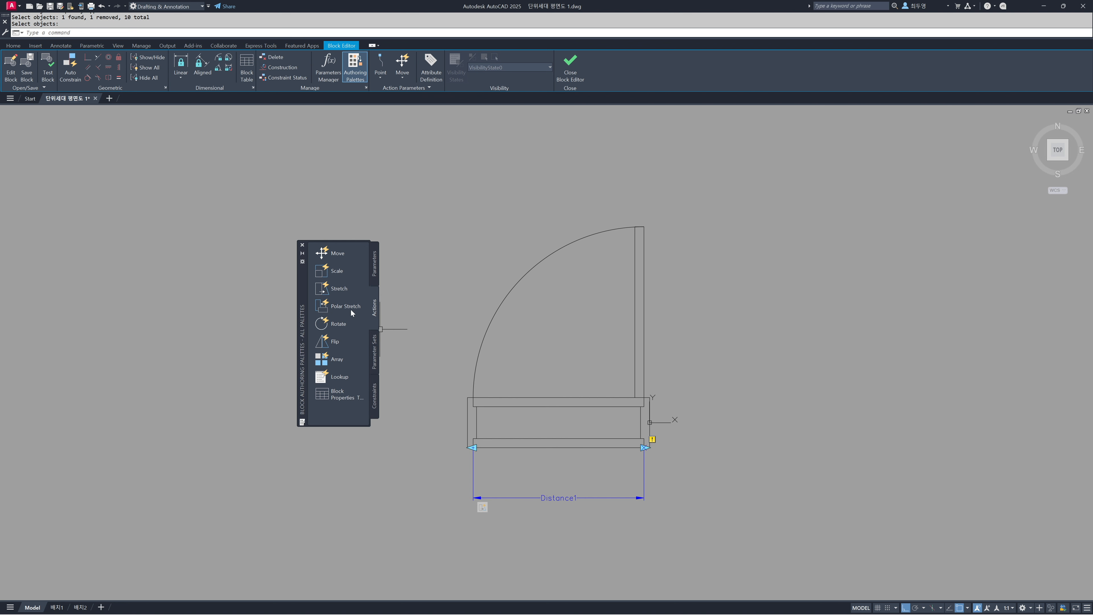
Step: Add a second Stretch action on the parameter's left point, framing the door leaf's upper end and selecting the leaf lines without the arc
click(340, 288)
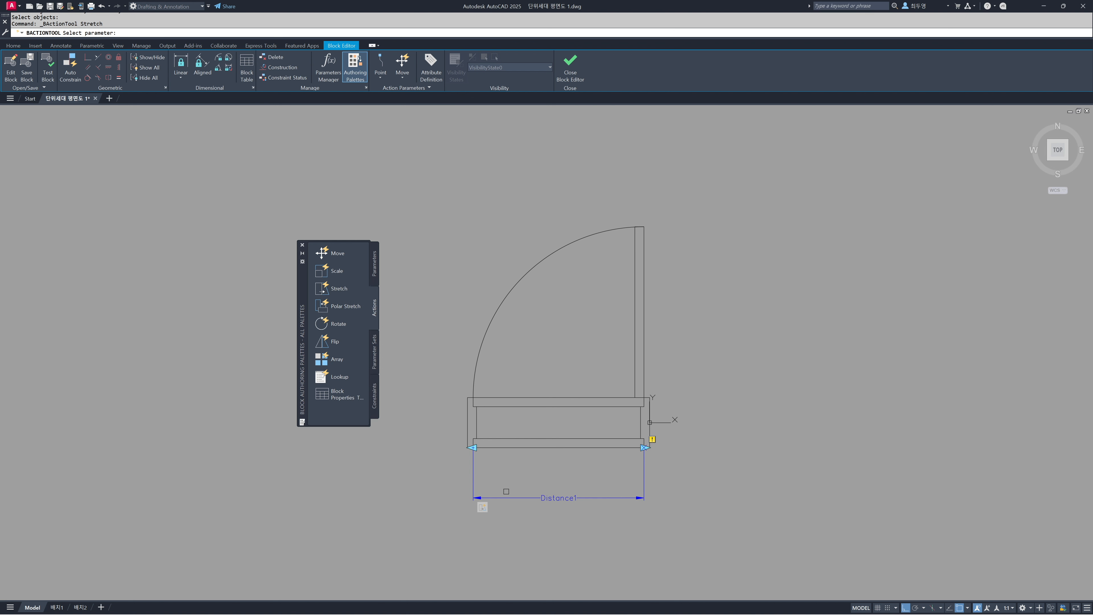
click(507, 497)
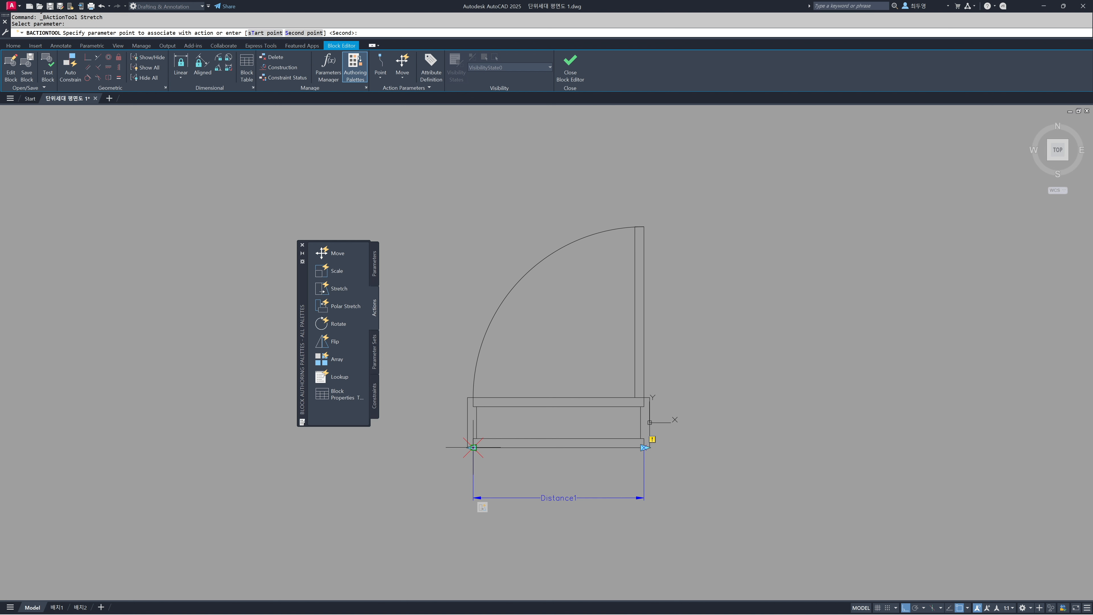
click(473, 447)
click(693, 289)
click(586, 187)
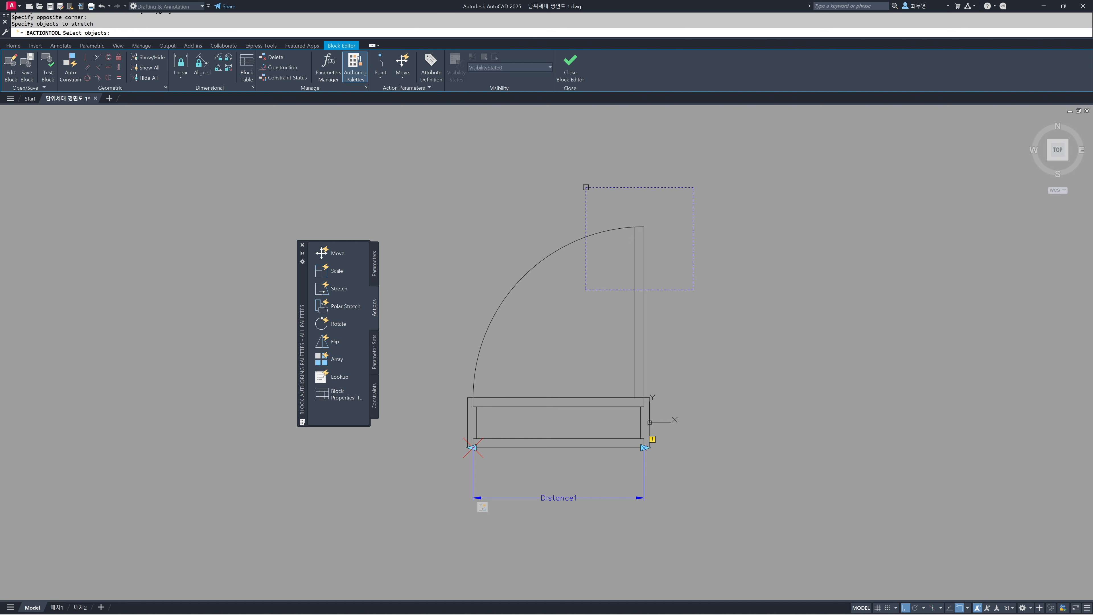
click(683, 286)
click(612, 226)
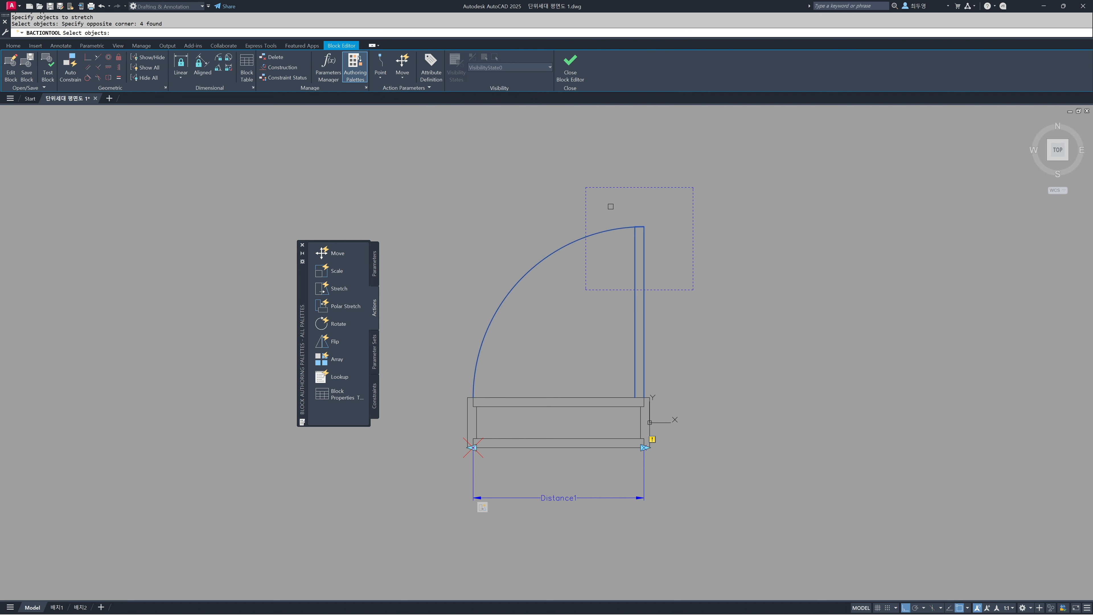
shift+click(618, 229)
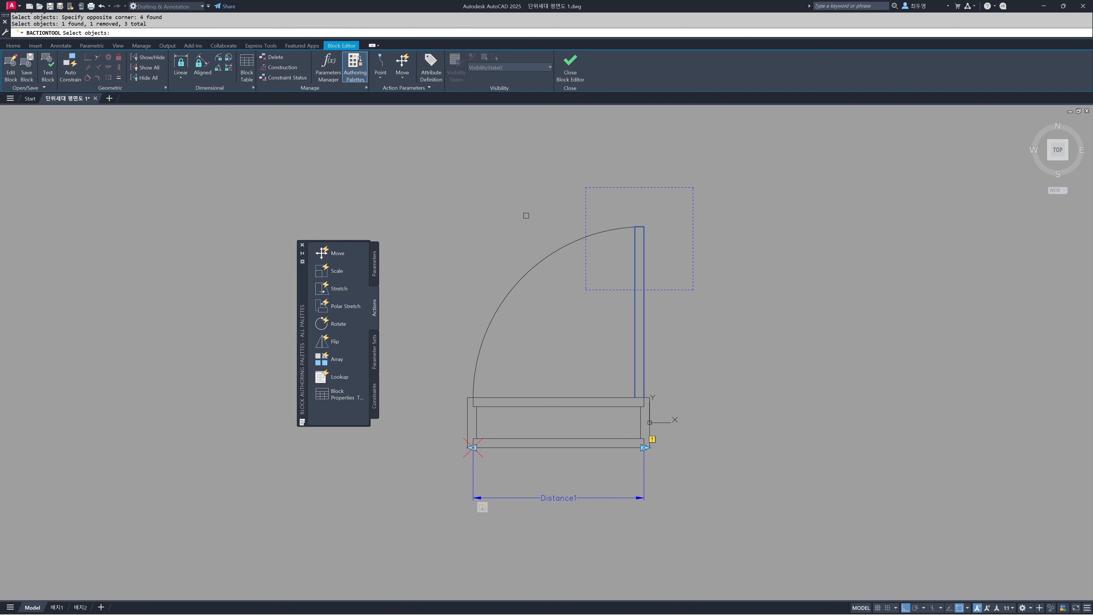
key(Return)
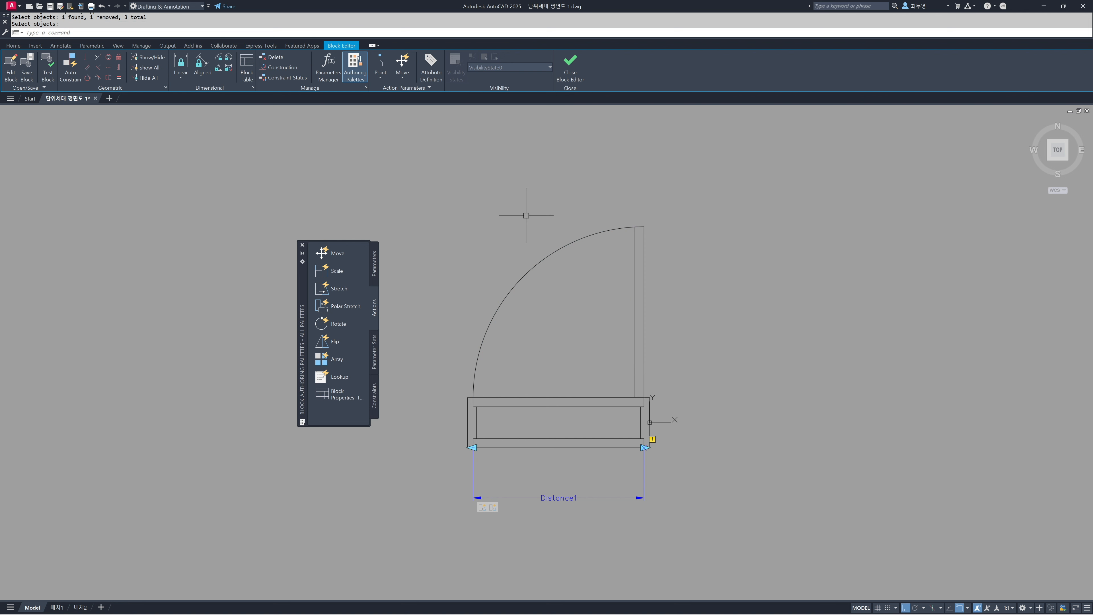
Step: Add a Scale action to the linear parameter for the door swing arc
click(333, 272)
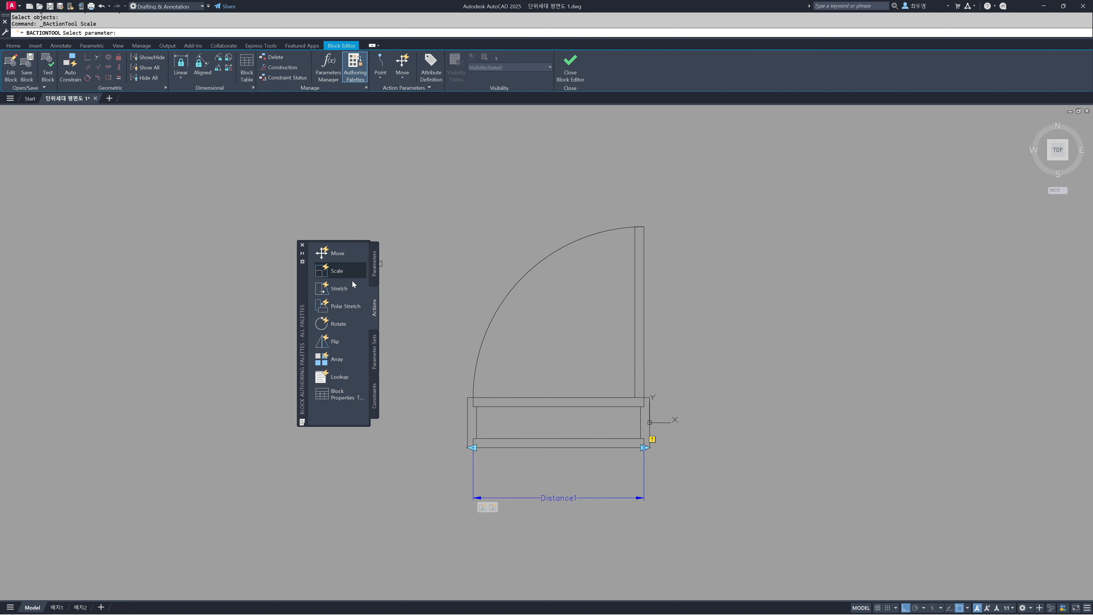
click(528, 497)
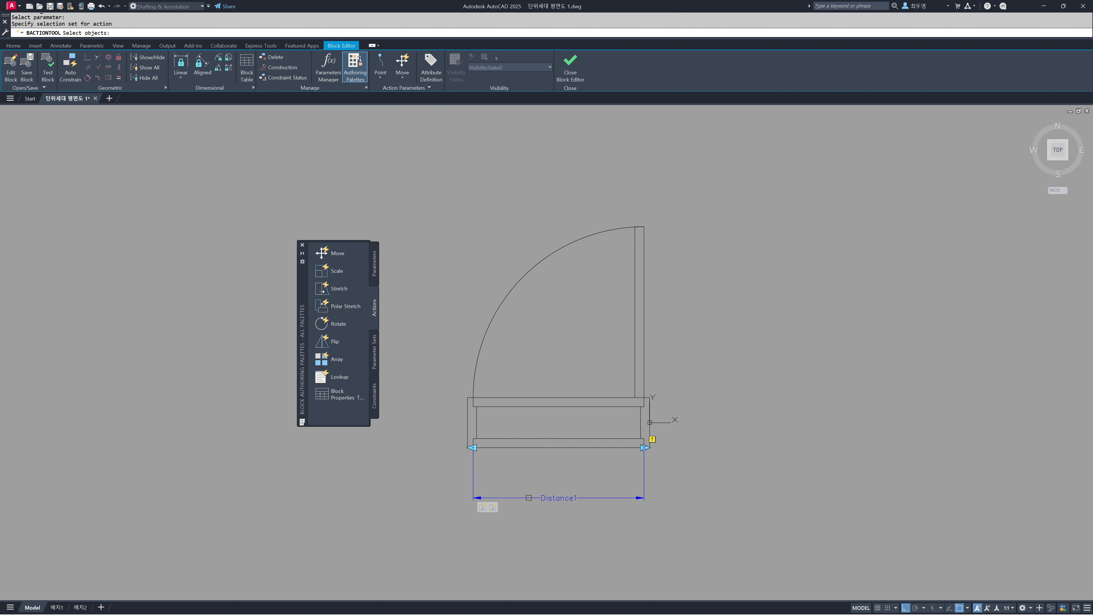
click(490, 313)
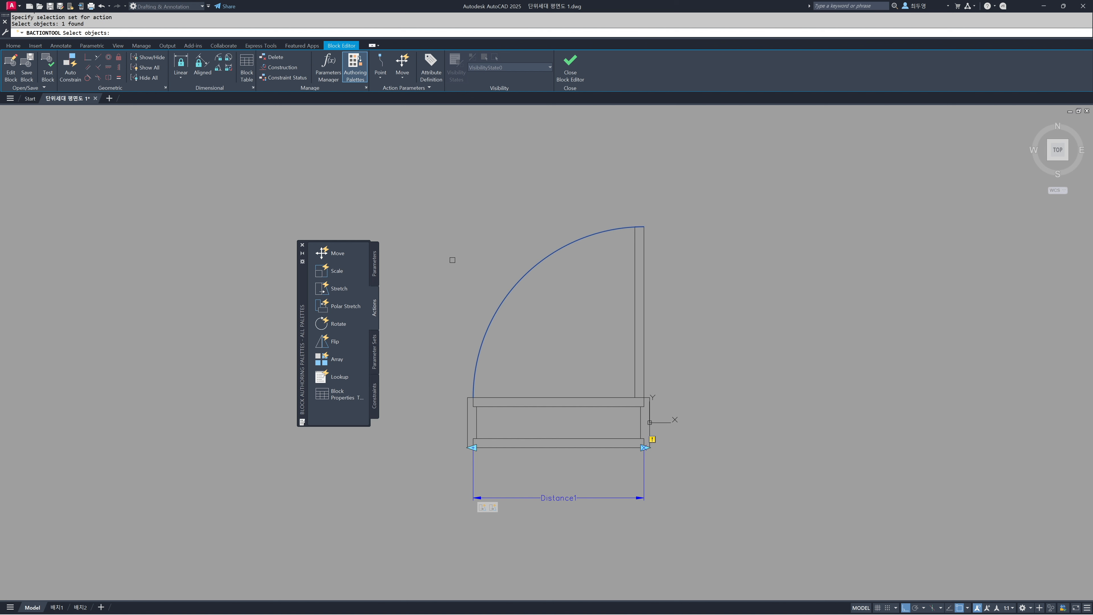
key(Return)
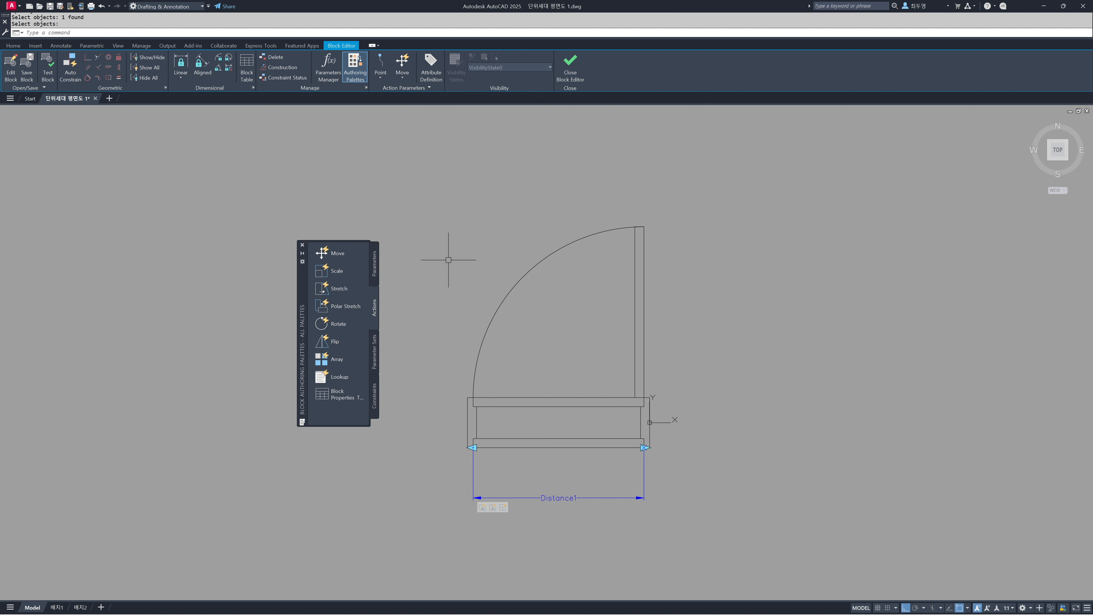
Step: Show the linear parameter's properties in place of the authoring palettes and set its distance type to Increment
click(302, 247)
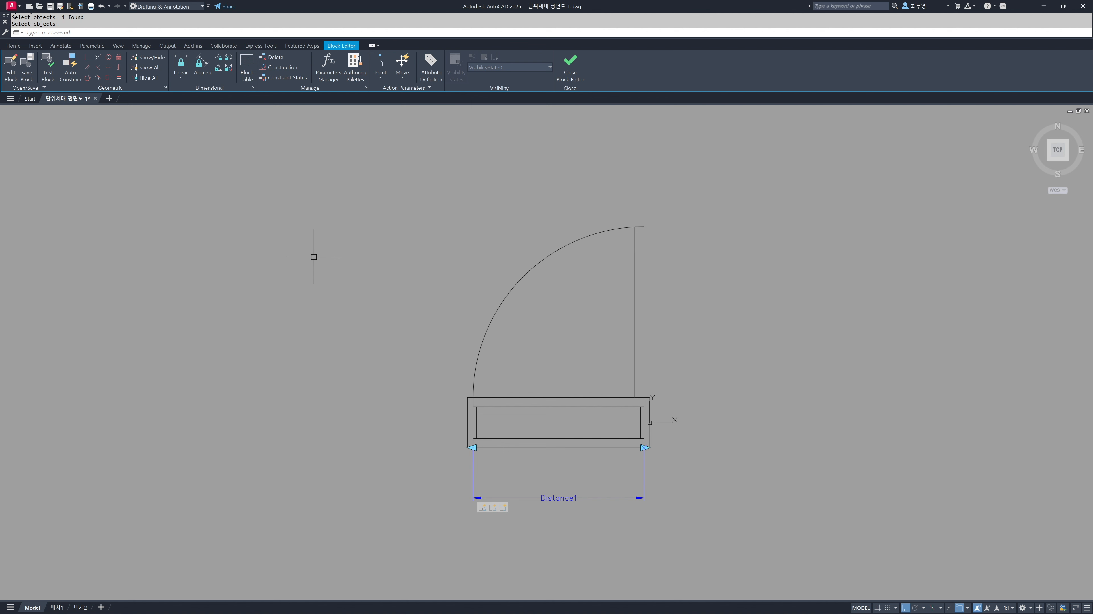
text(pr)
key(Return)
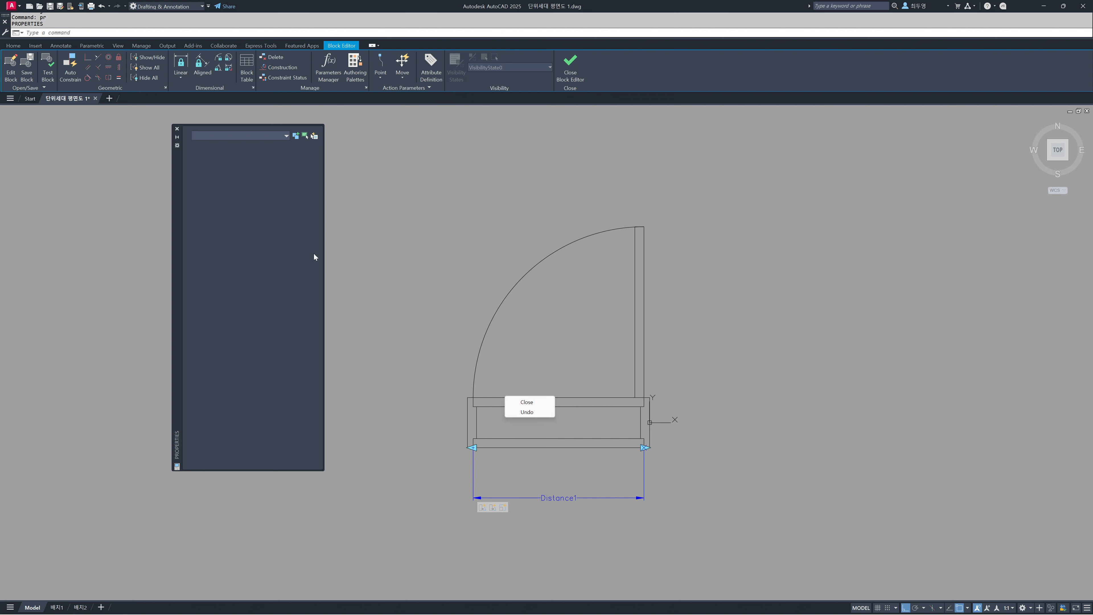
drag(176, 309, 259, 325)
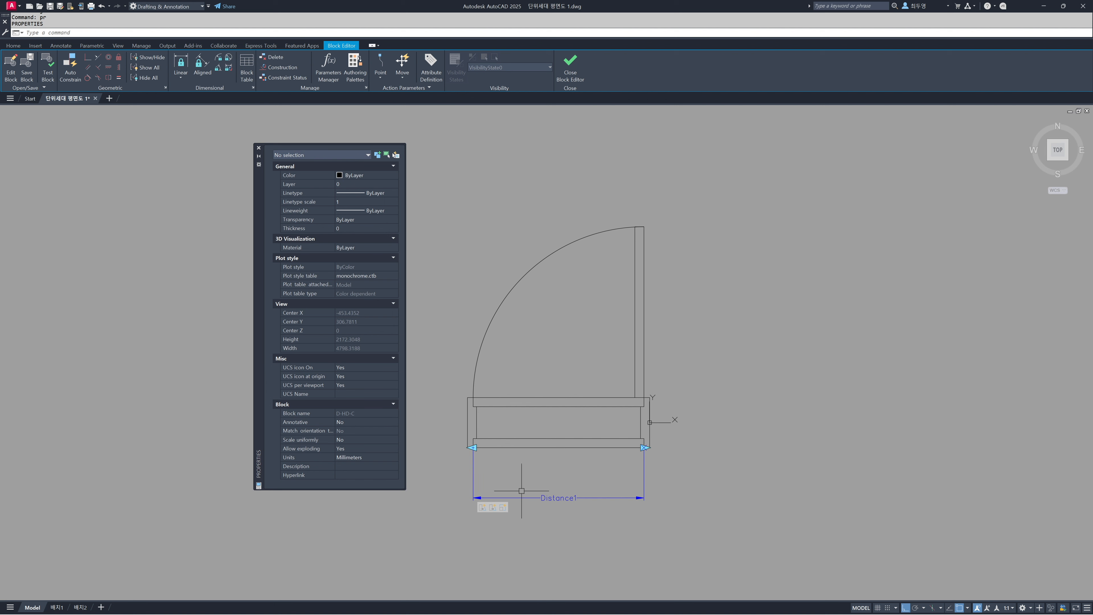
click(529, 498)
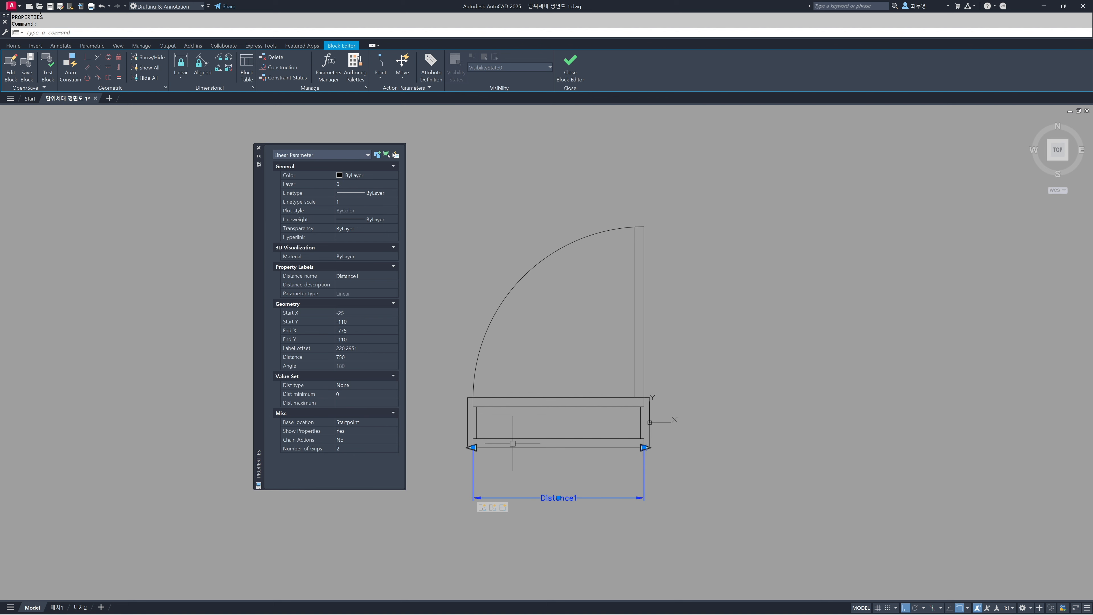
click(362, 385)
click(362, 386)
click(361, 400)
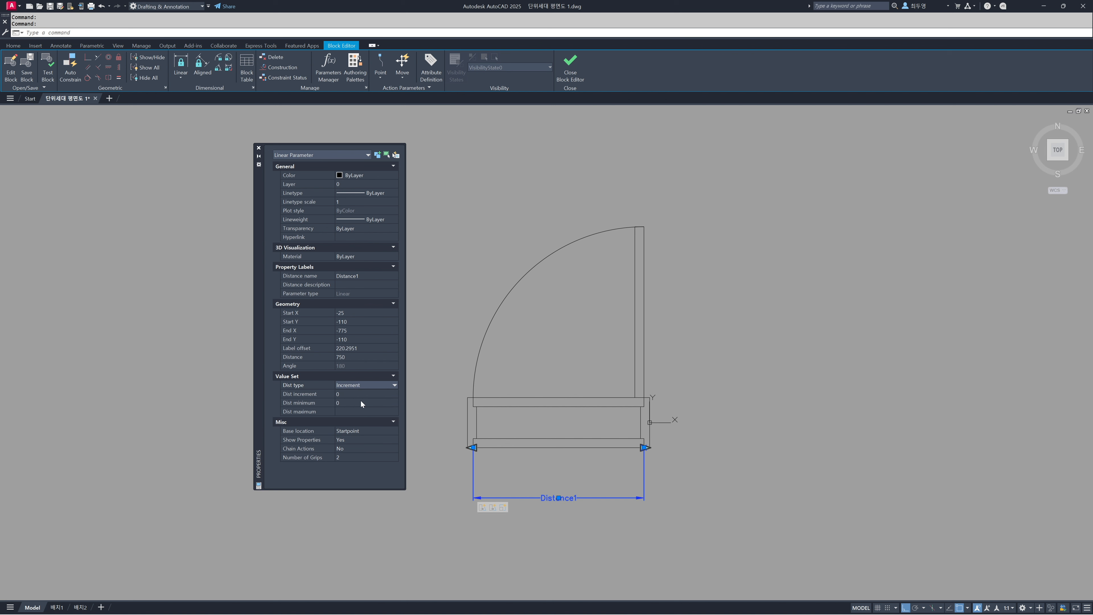
Step: Set the linear parameter's distance increment to 100, its minimum to 750 and its maximum to 950
click(359, 396)
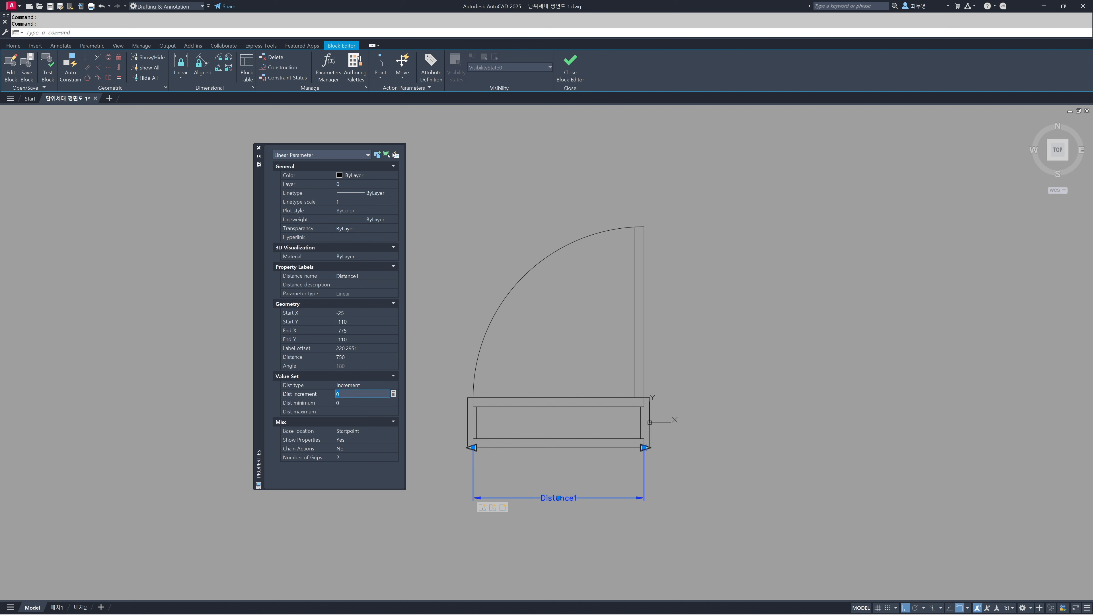
click(361, 402)
click(357, 394)
click(361, 403)
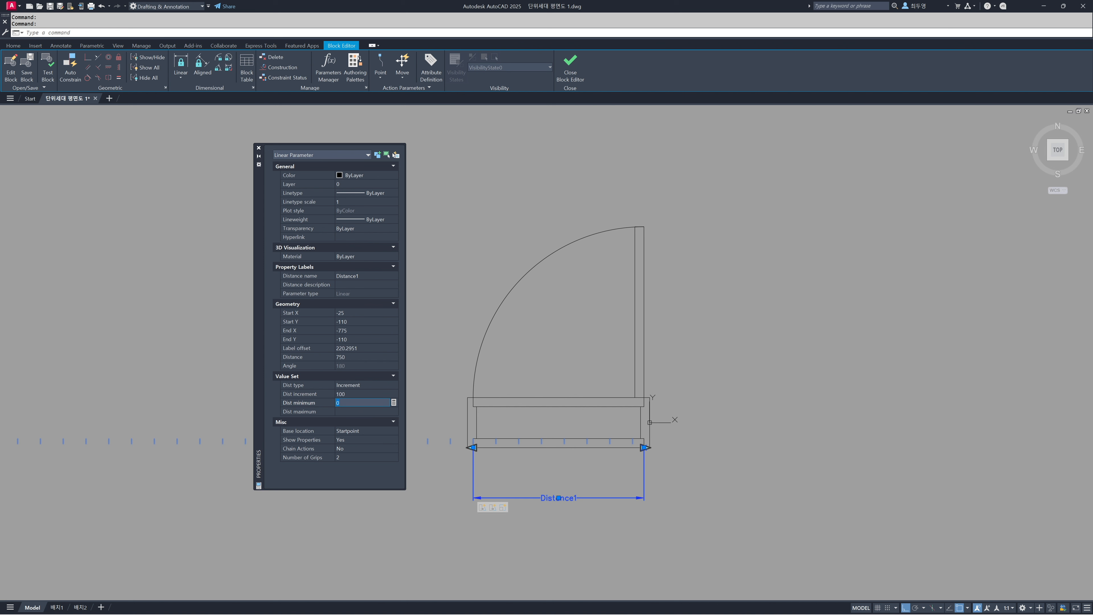
click(357, 411)
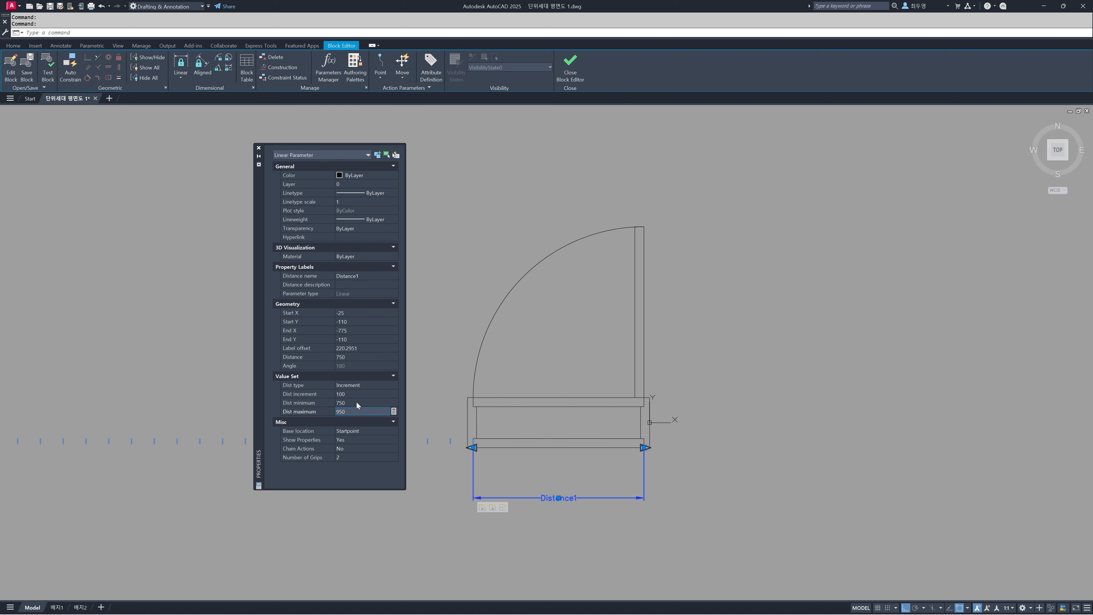
Step: Reduce the linear parameter's number of grips to 1 and deselect it
click(354, 457)
click(353, 457)
click(347, 472)
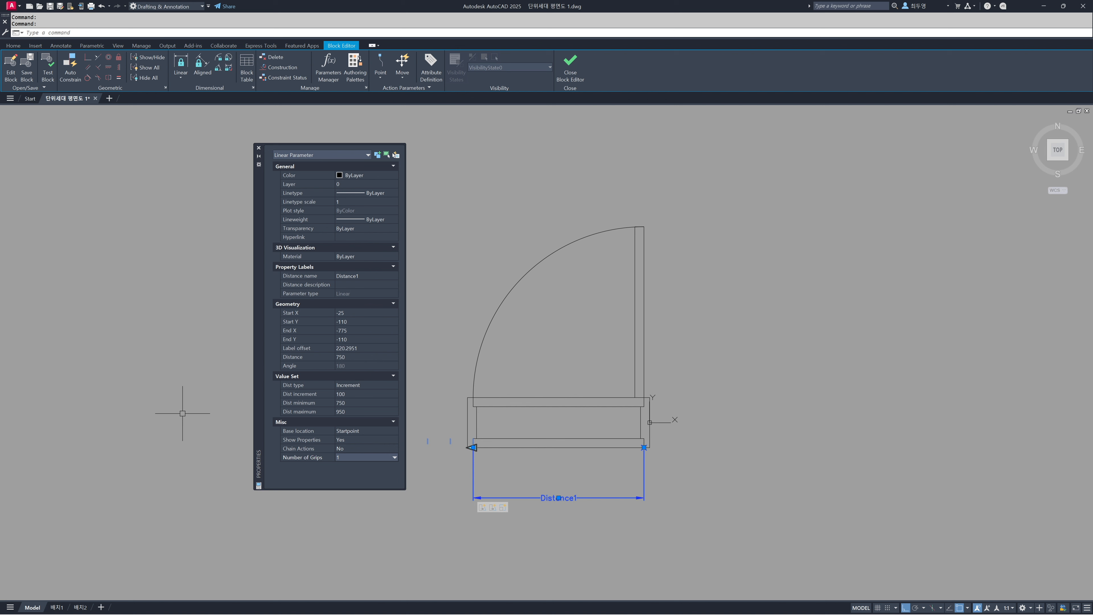
key(Escape)
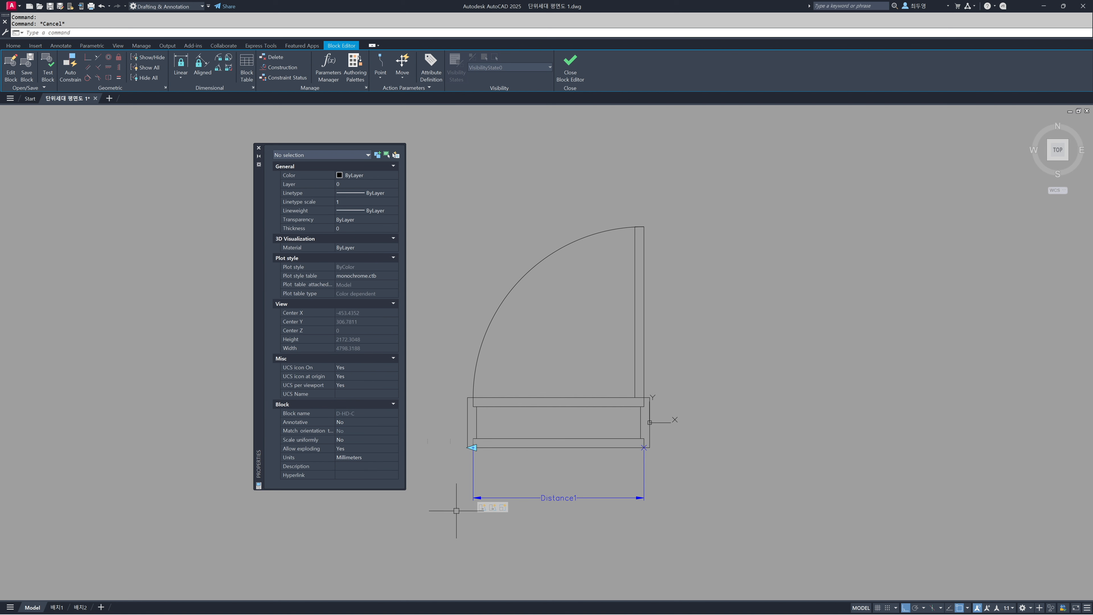
Step: Set the angle offset of the door leaf's Stretch action to -90
click(483, 507)
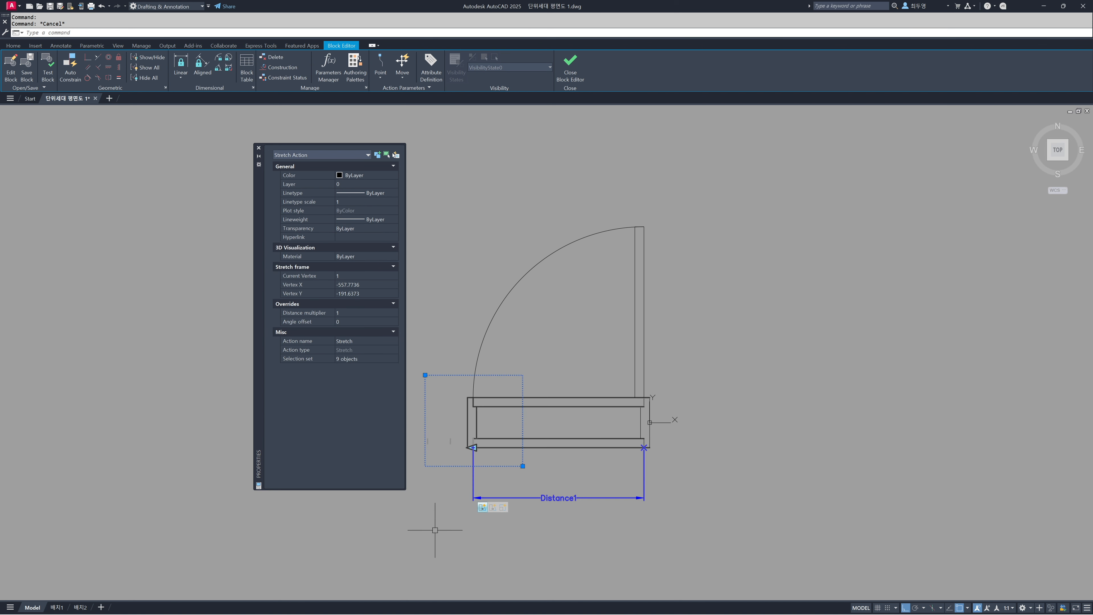
key(Escape)
click(493, 507)
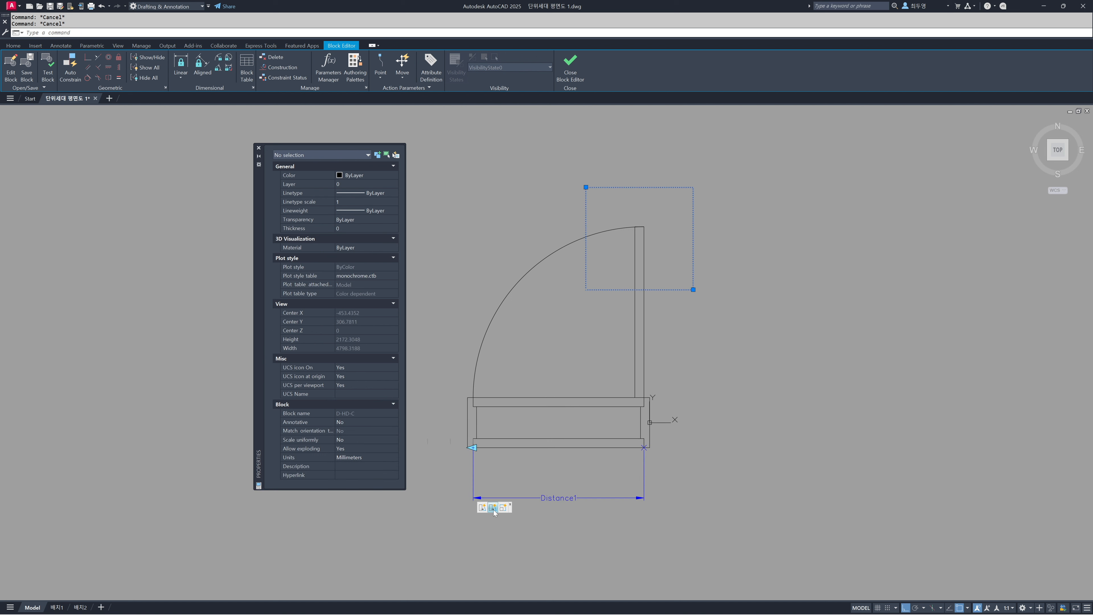
click(363, 322)
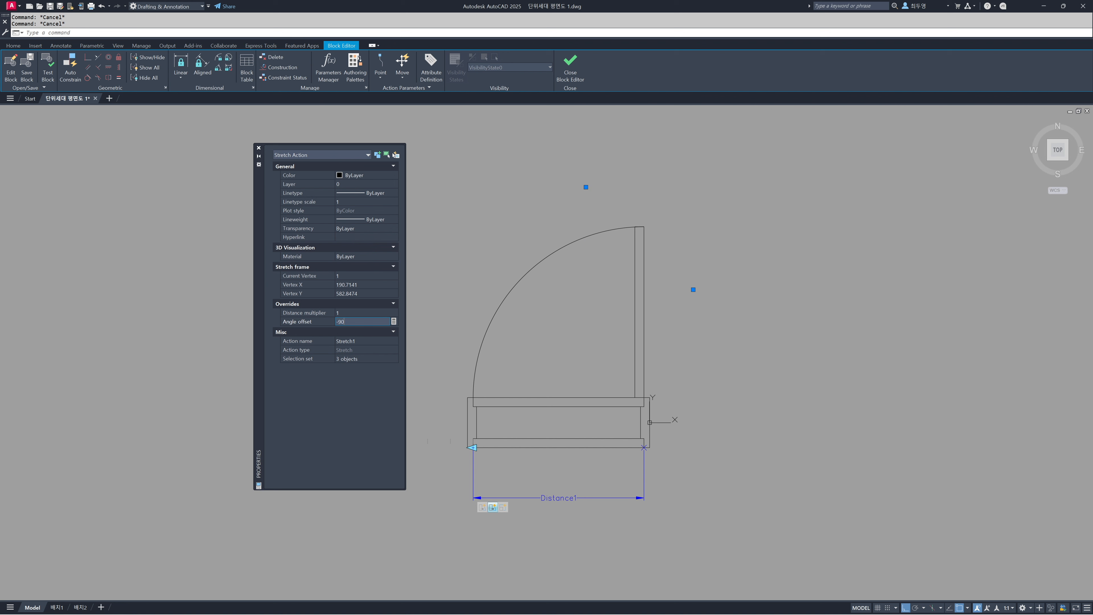
text(-90)
key(Return)
key(Escape)
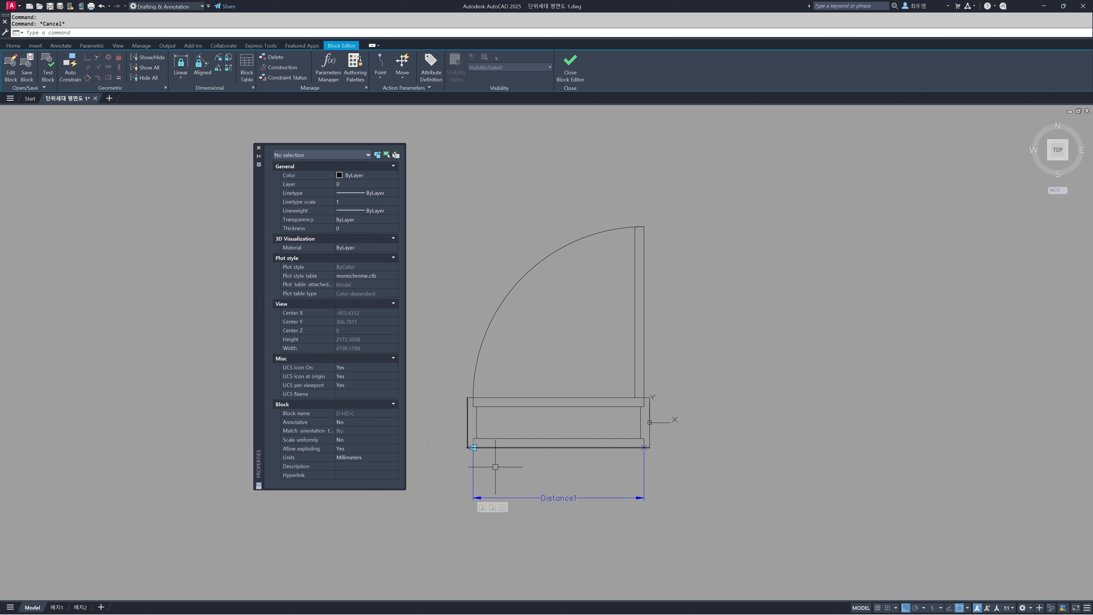
Step: Make the Scale action's base type Independent and move its base point up to the door's hinge corner at -25, 110
click(503, 508)
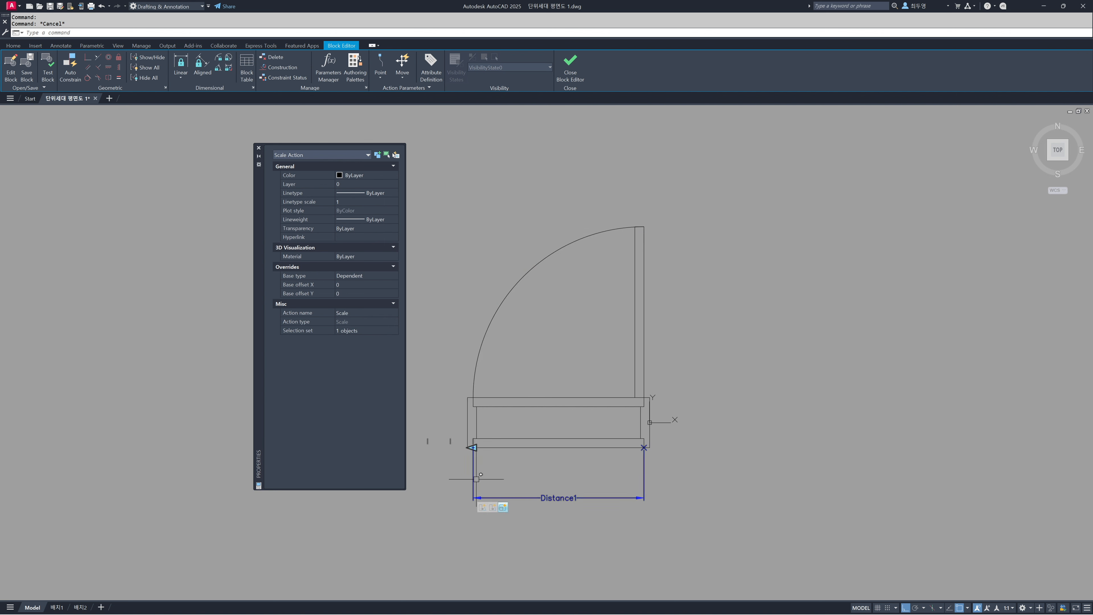
click(376, 277)
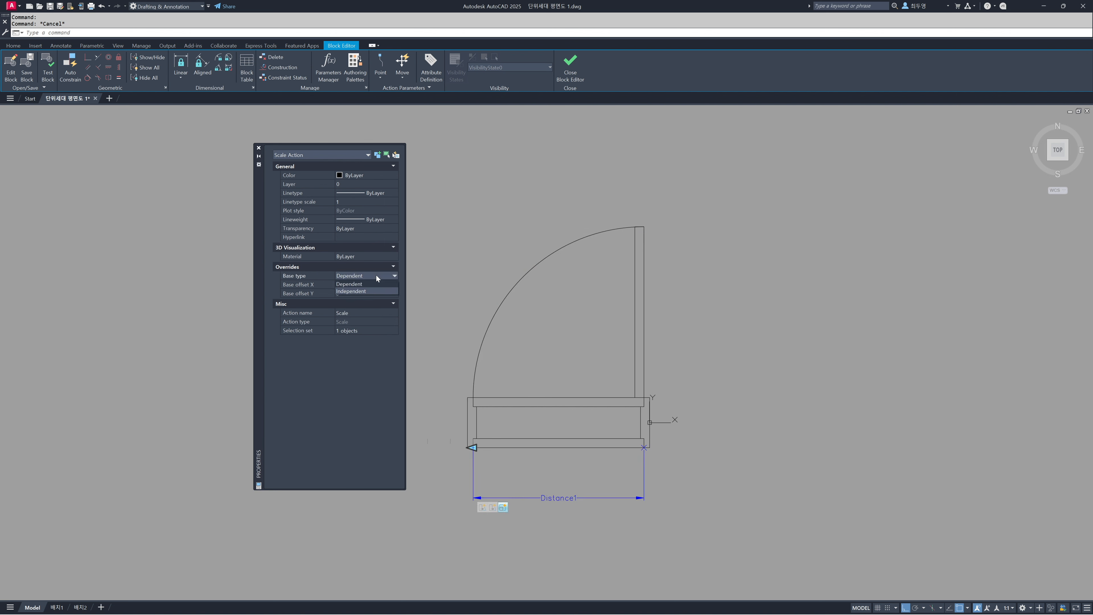
click(366, 292)
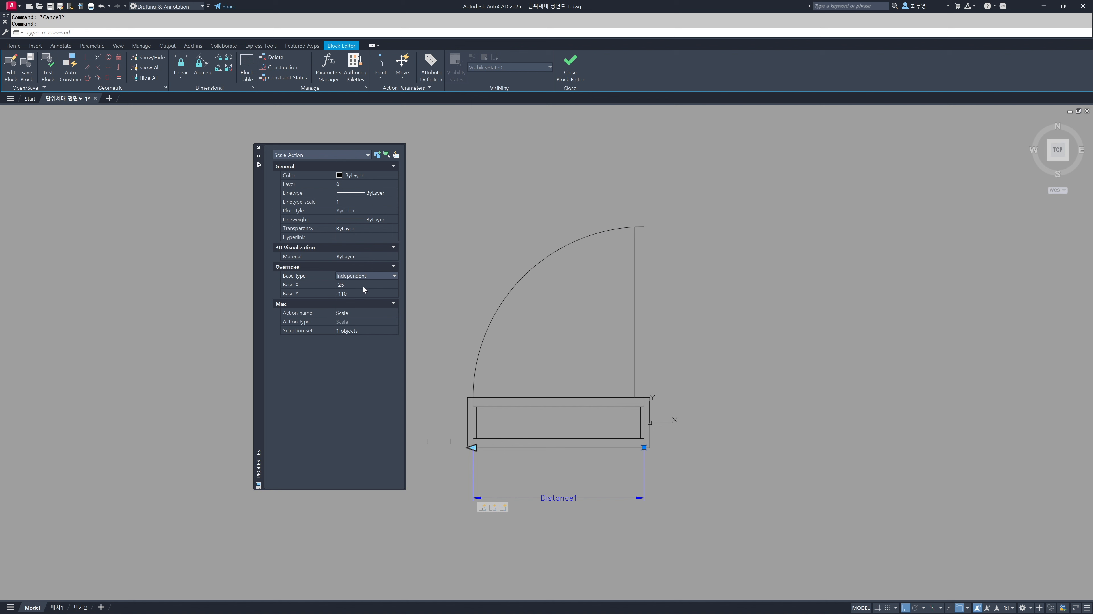
click(644, 448)
key(Escape)
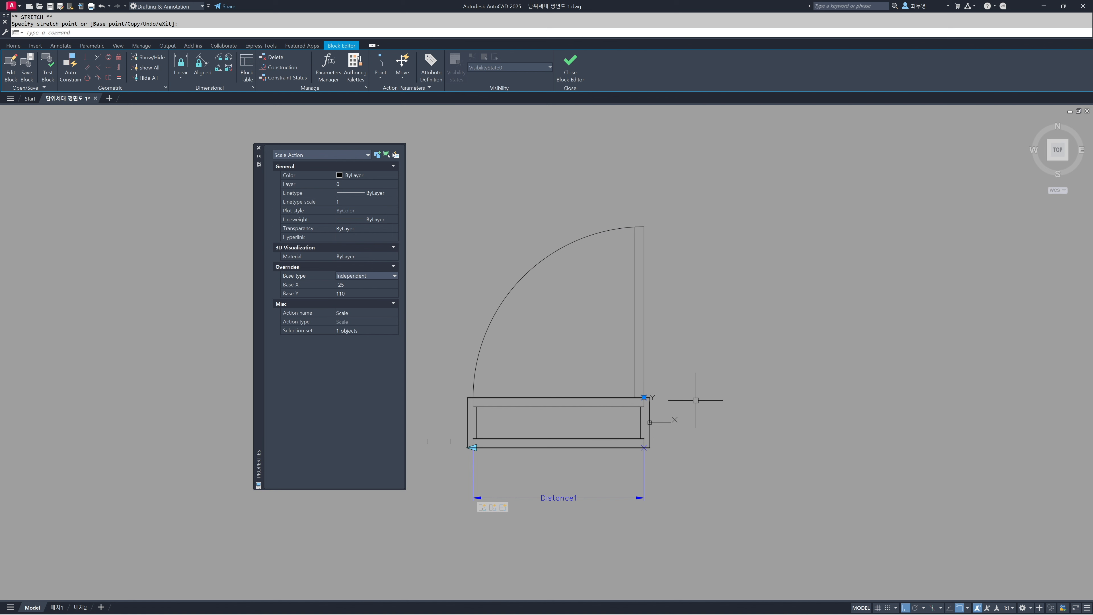
key(Escape)
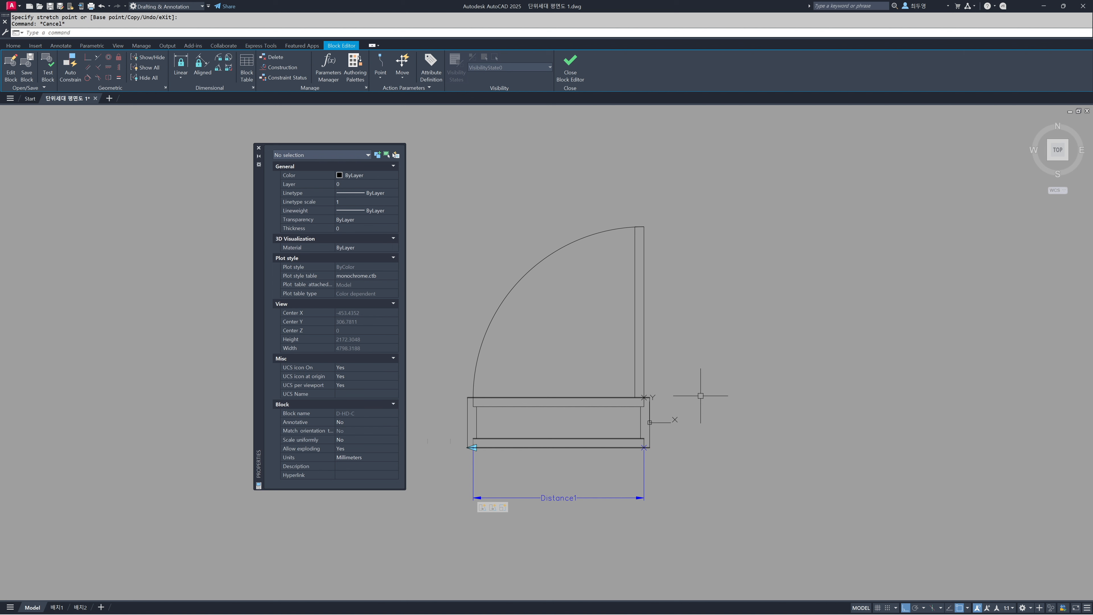
Step: Put away the properties and leave the block editor, saving the changes to D-HD-C
click(258, 147)
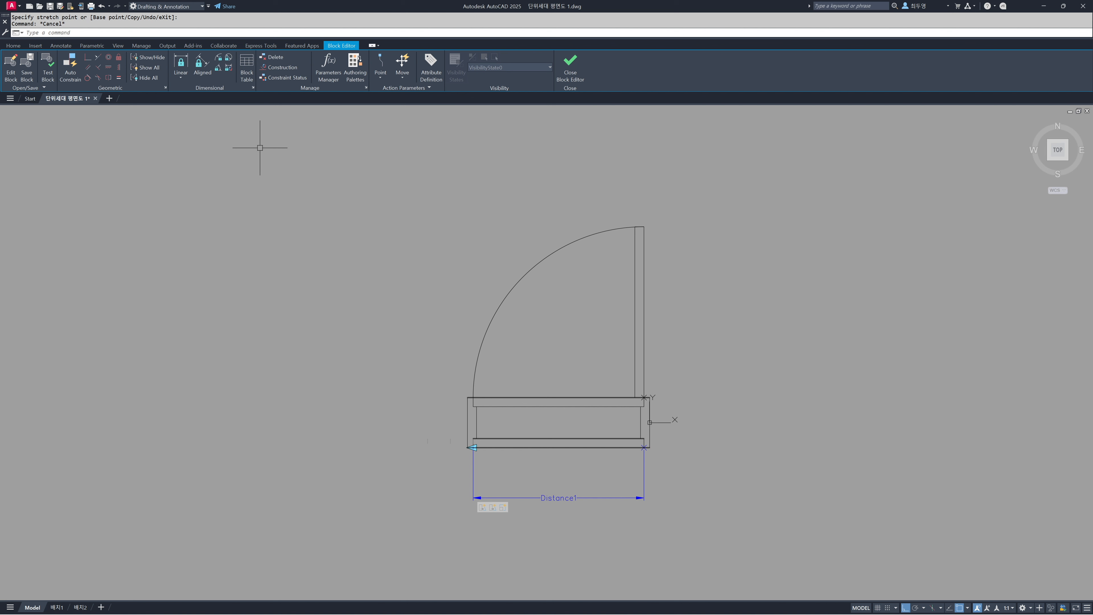
click(571, 76)
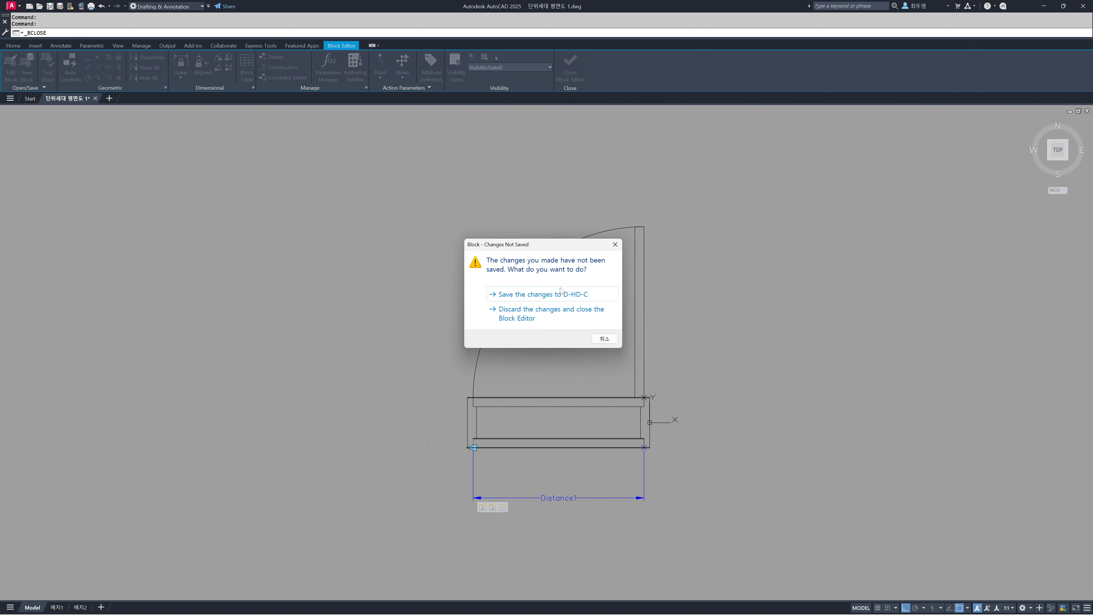
click(561, 298)
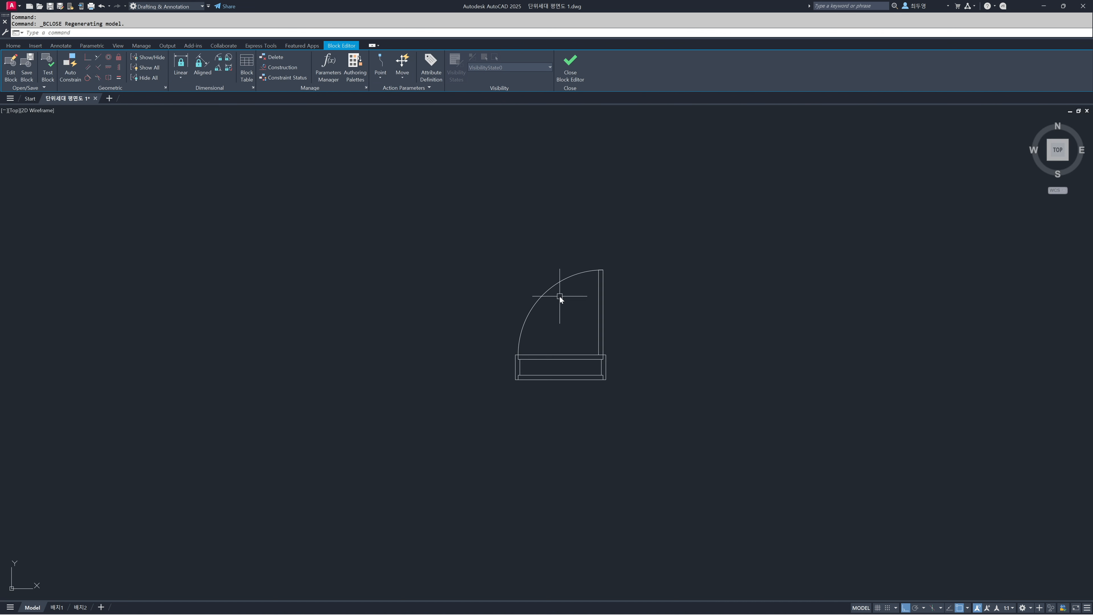
Step: Test the inserted door block's width grip by stretching it to wider increments and back, and deselect it
click(539, 328)
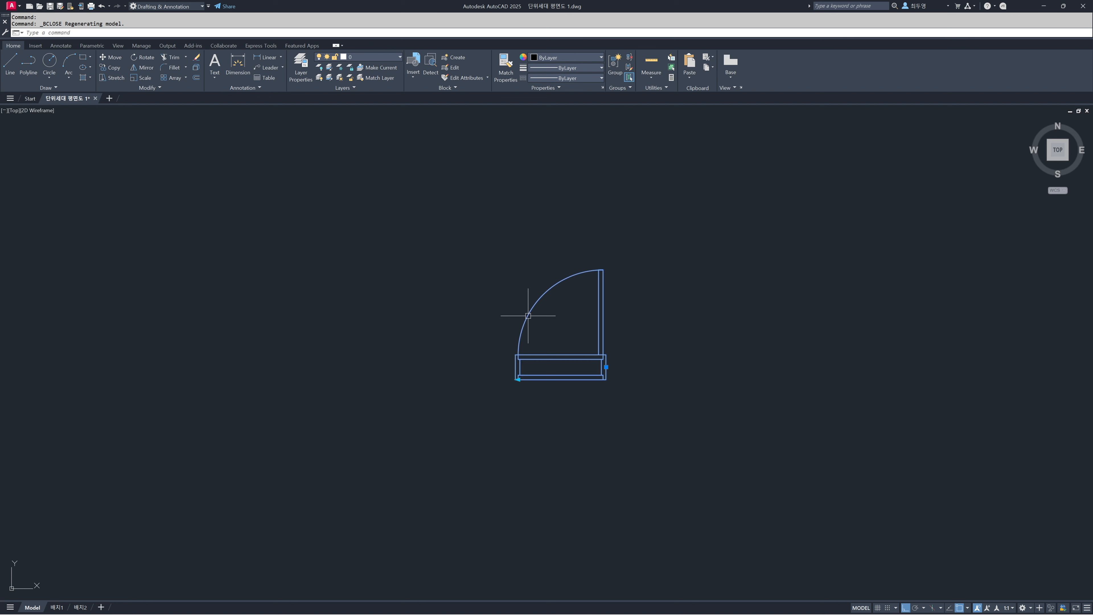
click(519, 379)
click(463, 384)
click(495, 380)
click(536, 389)
key(Escape)
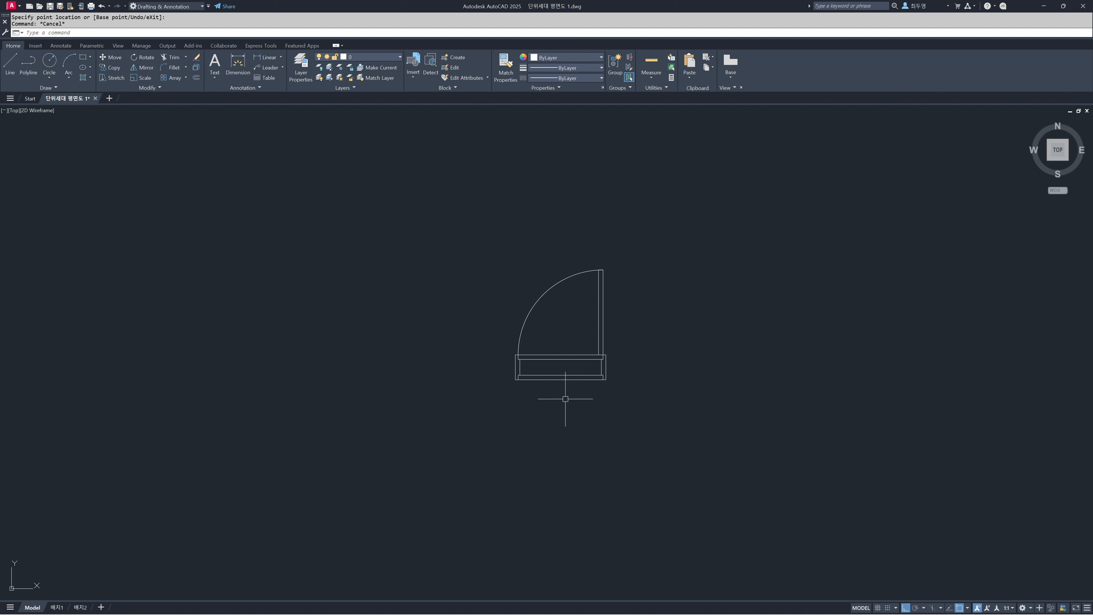
Step: Write the block D-HD-C out to D-HD-C.dwg in the WBlock folder, replacing the existing file
text(w)
key(Return)
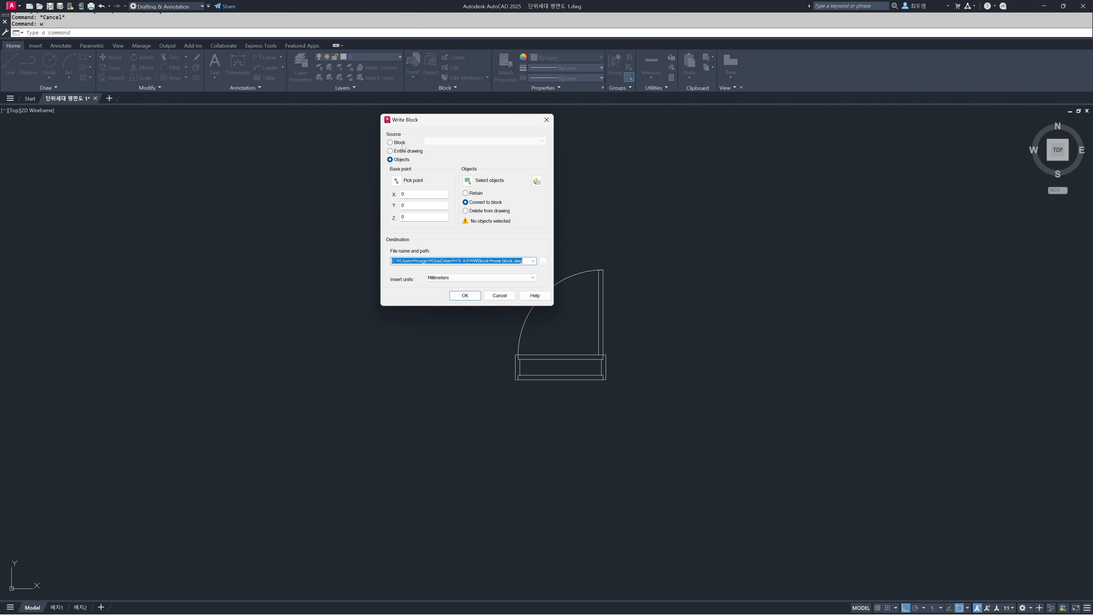
click(402, 144)
click(456, 142)
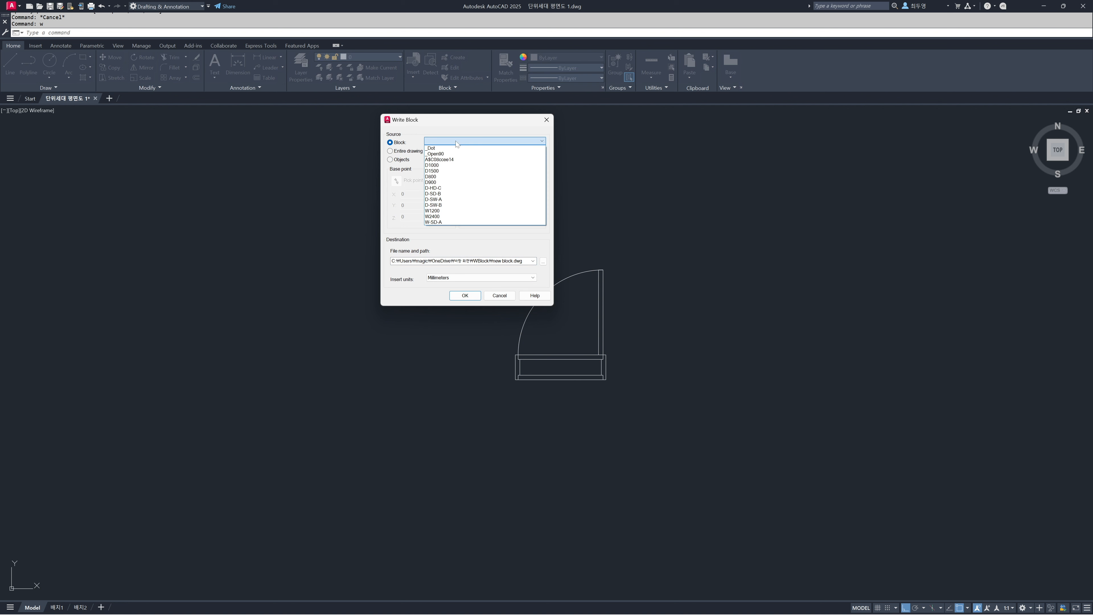
click(461, 188)
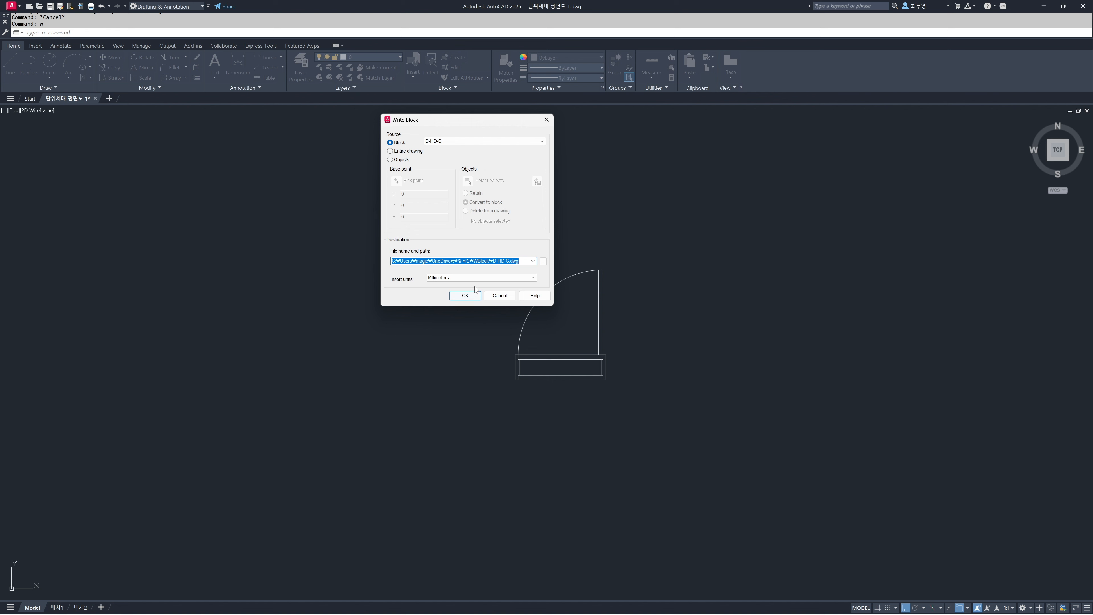
click(472, 301)
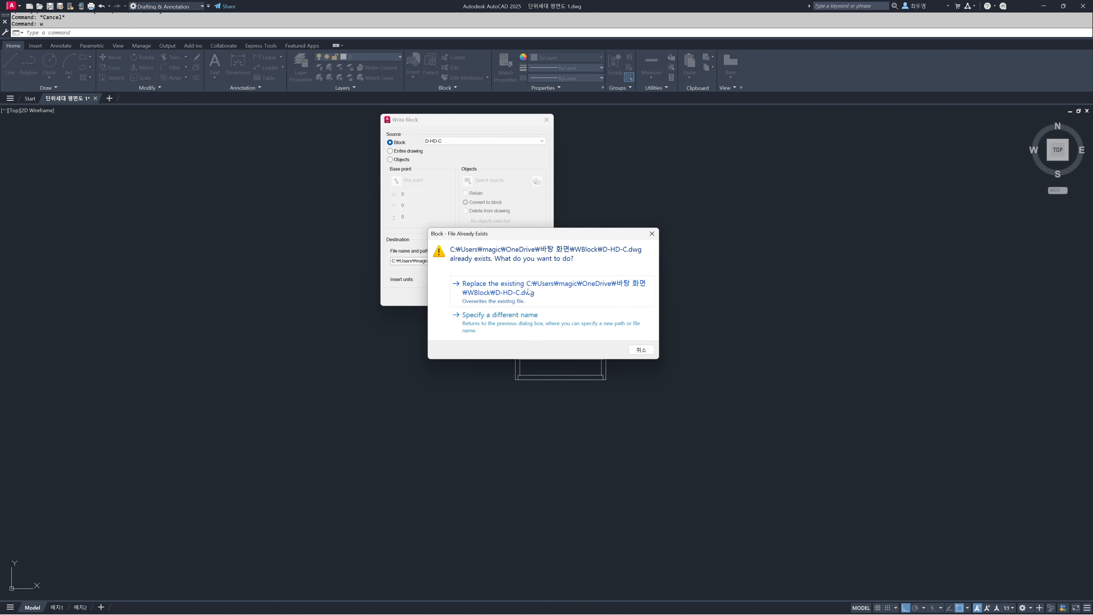
click(527, 293)
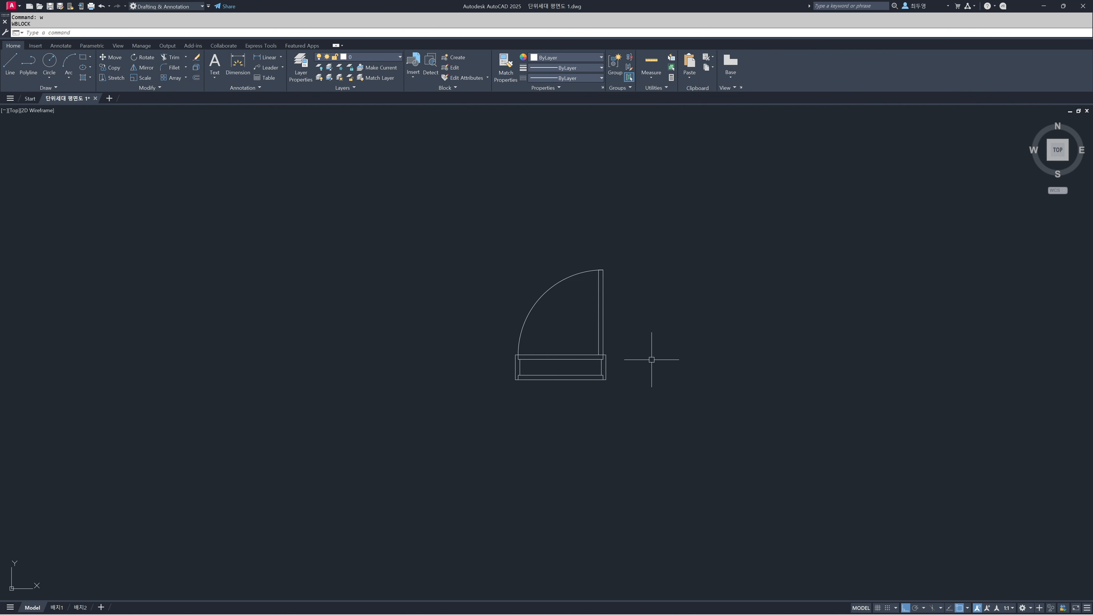
Step: Erase the door block from the drawing
key(Return)
click(603, 335)
key(Return)
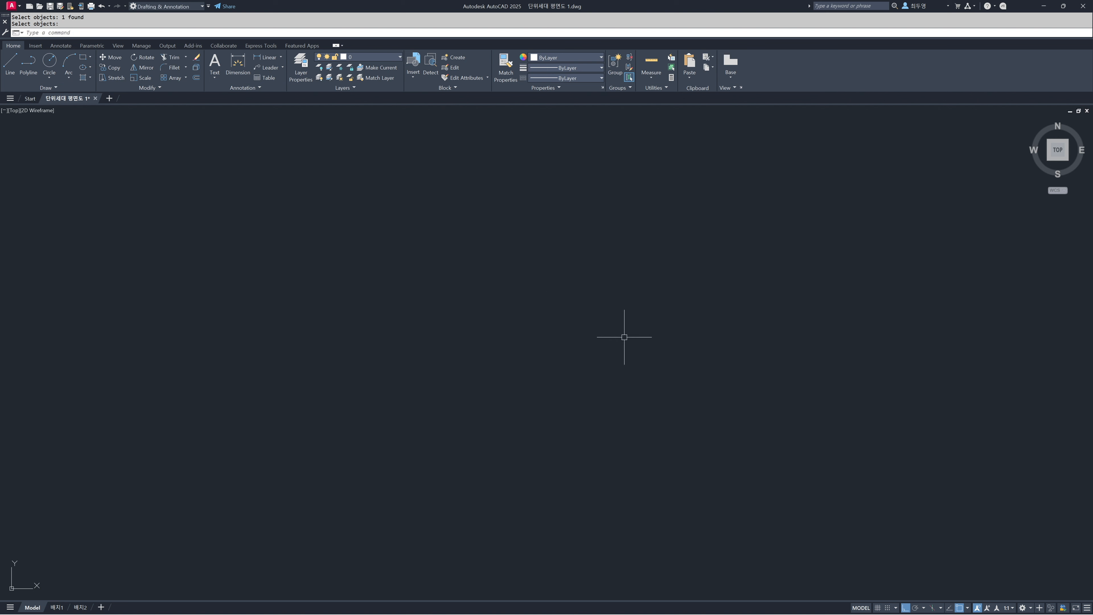
Step: Make win the current layer for work on the unit floor plan
text(z)
key(Return)
text(a)
key(Return)
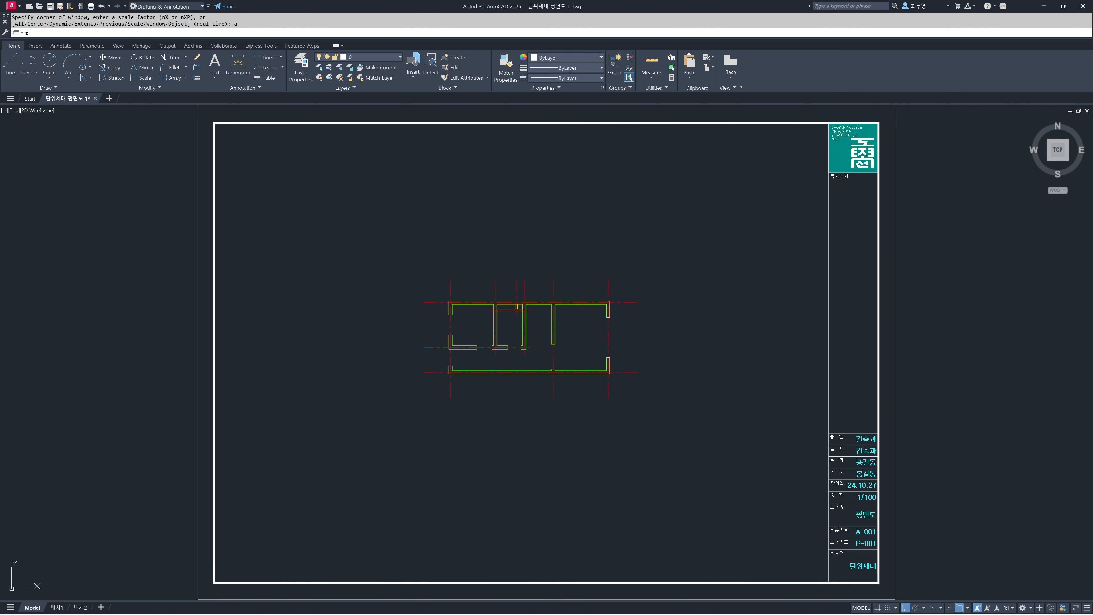
text(z)
key(Return)
click(429, 283)
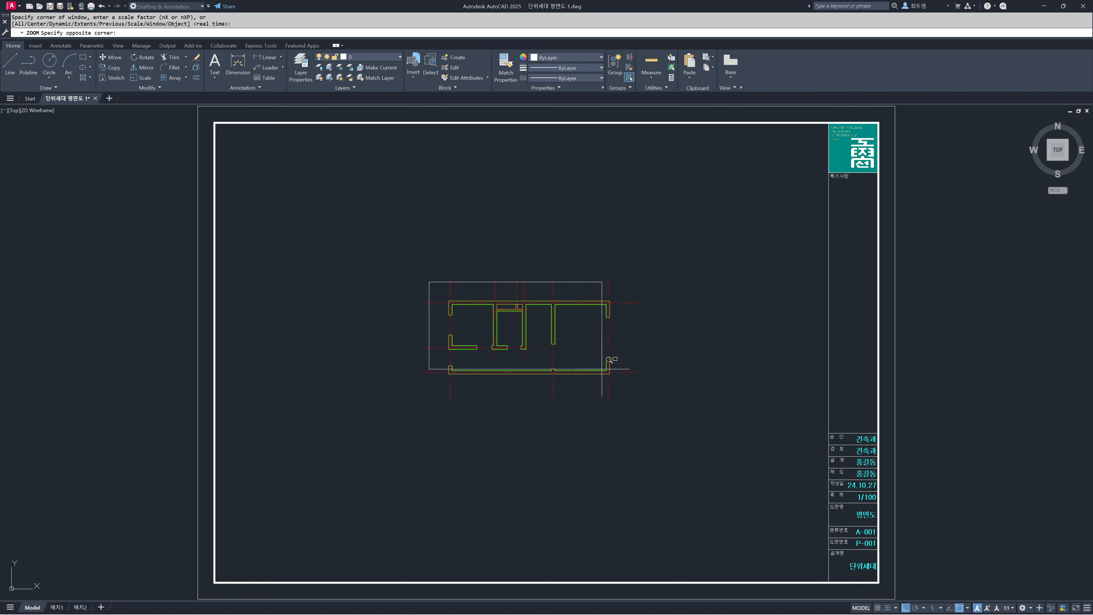
click(634, 381)
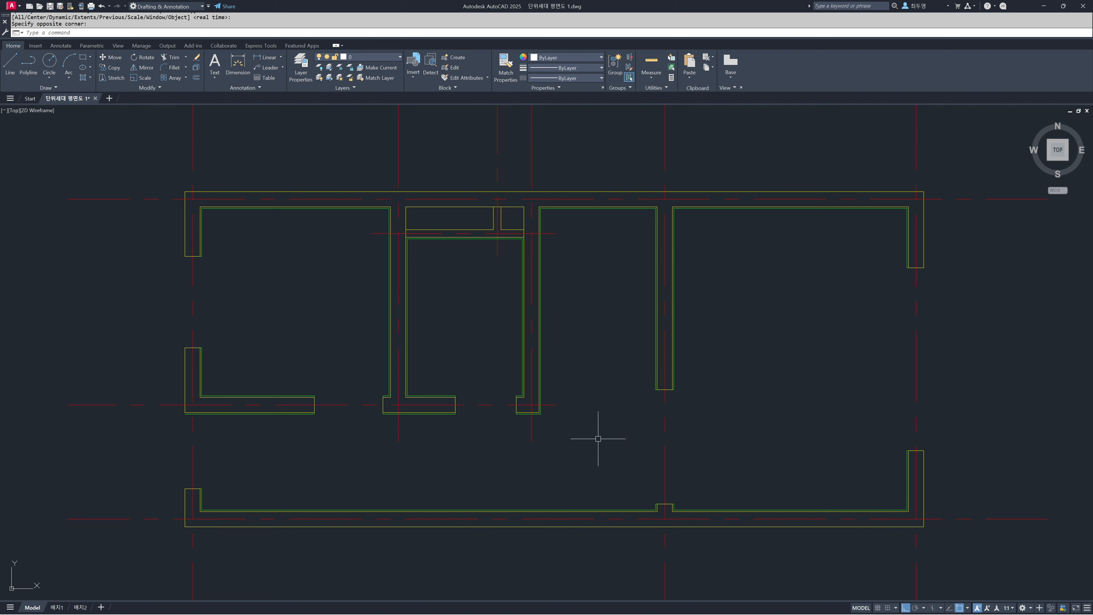
click(393, 61)
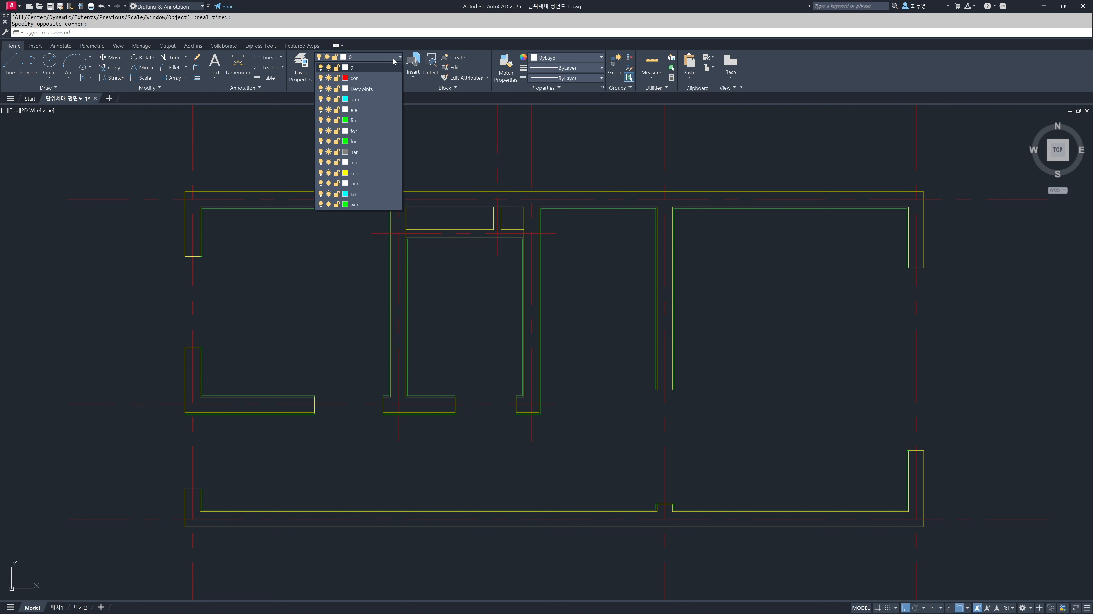
click(362, 204)
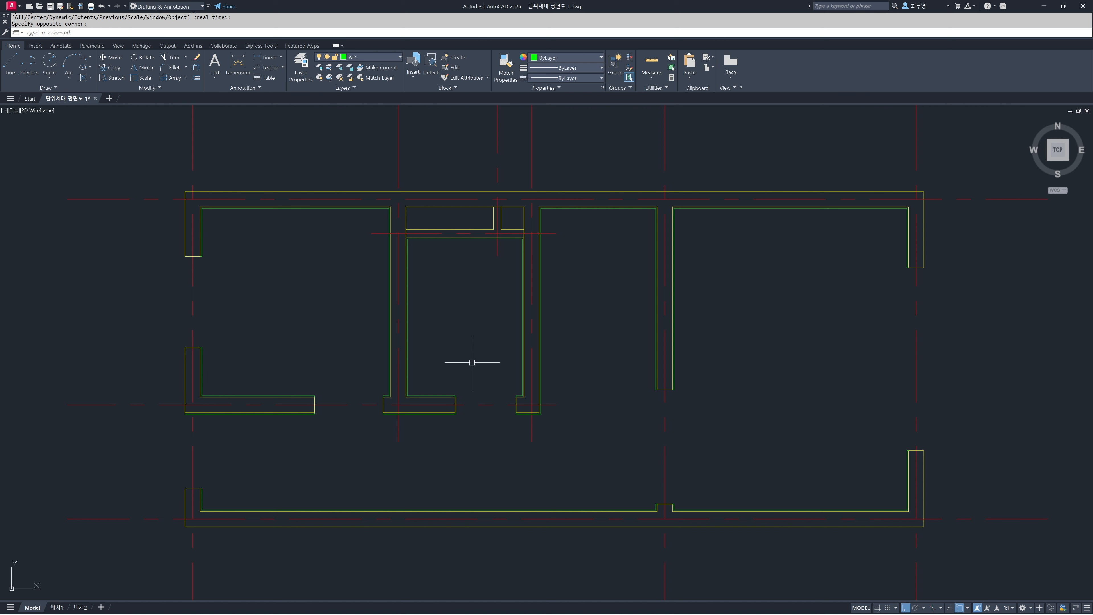
Step: Freeze the cen layer and review which running object snap modes are enabled
click(373, 57)
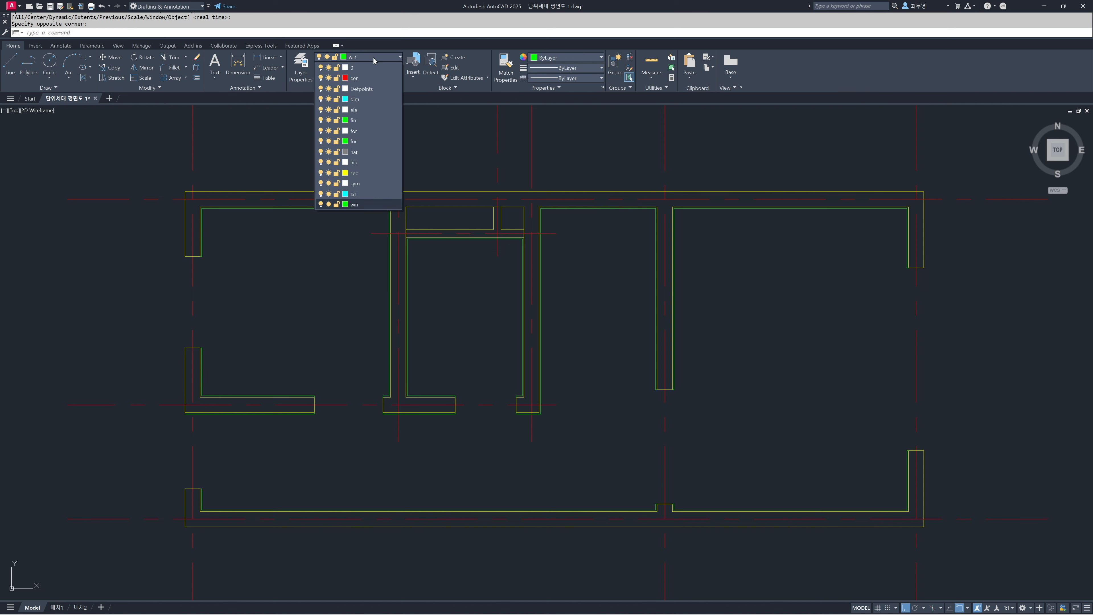
click(329, 79)
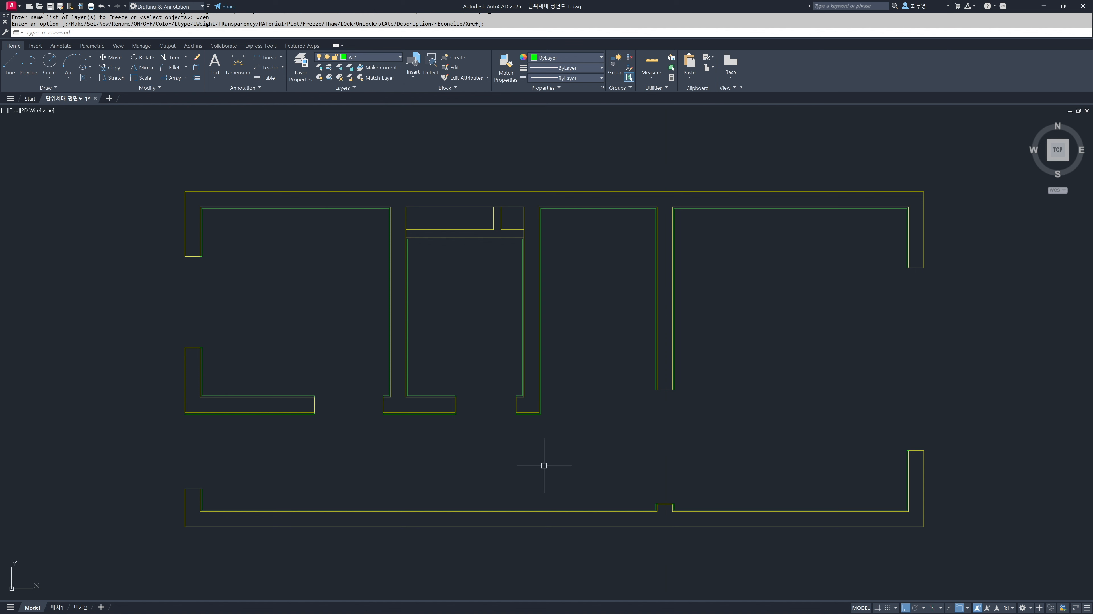
right_click(960, 610)
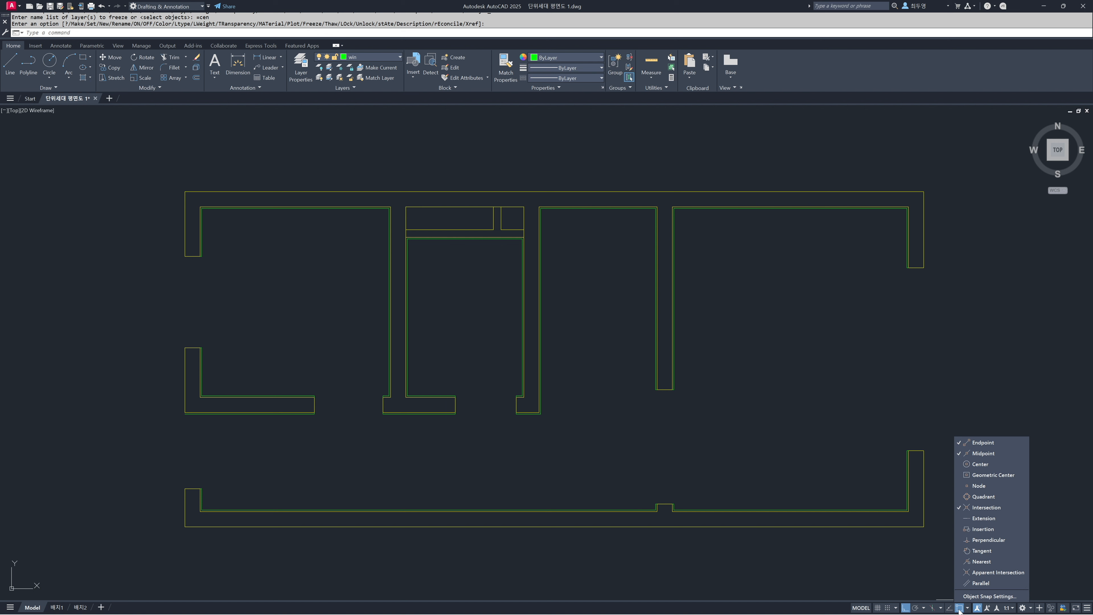
click(805, 464)
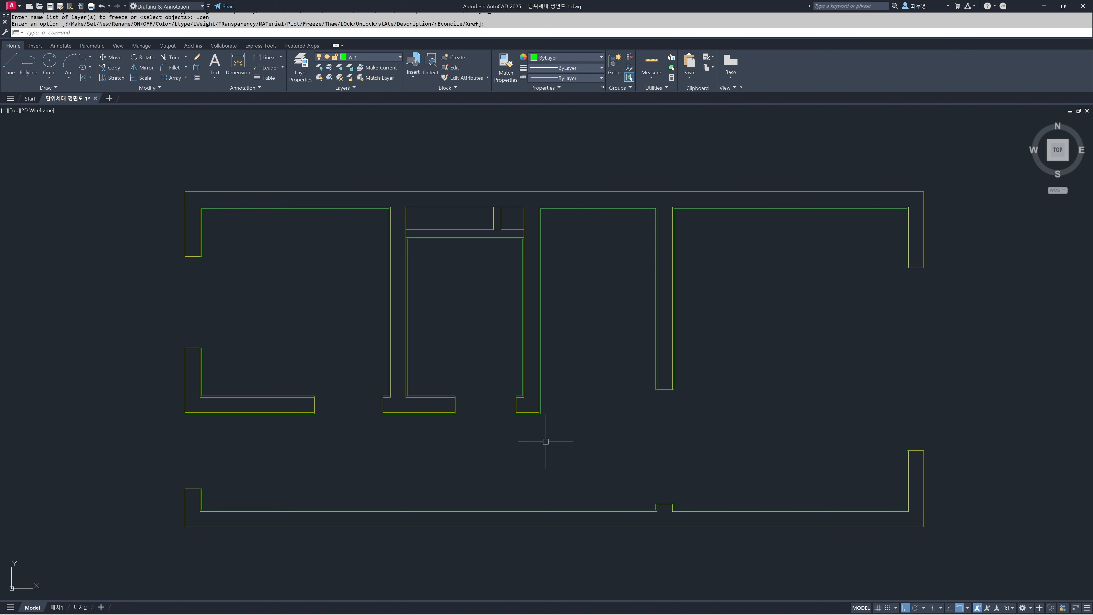
Step: Insert D-HD-C.dwg from the WBlock folder, redefining the existing block, at the midpoint of the right jamb of the middle room's doorway
text(i)
key(Return)
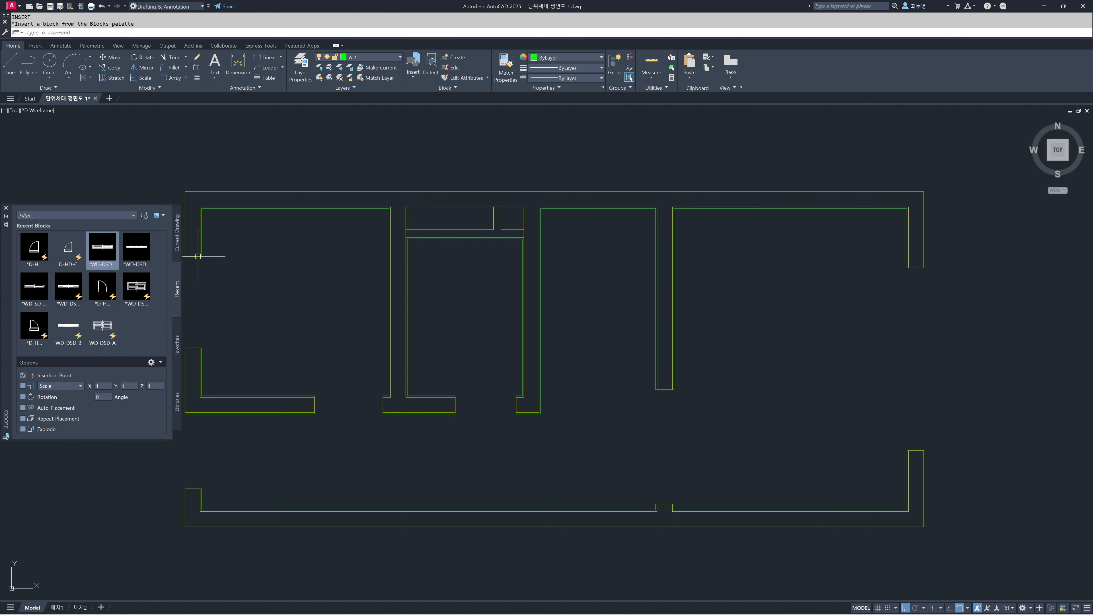
click(144, 216)
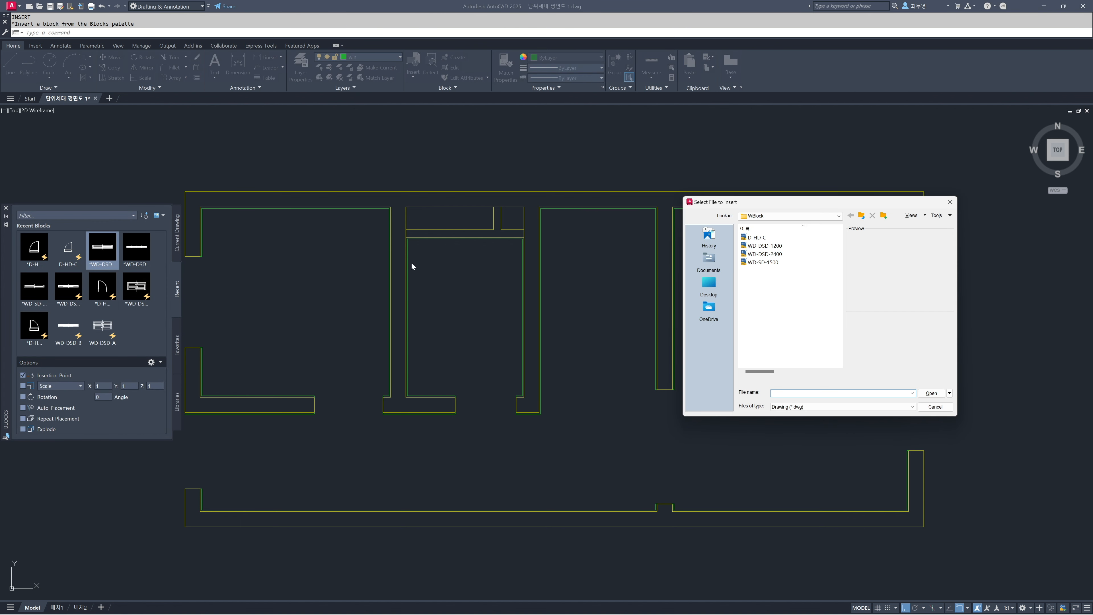
click(771, 238)
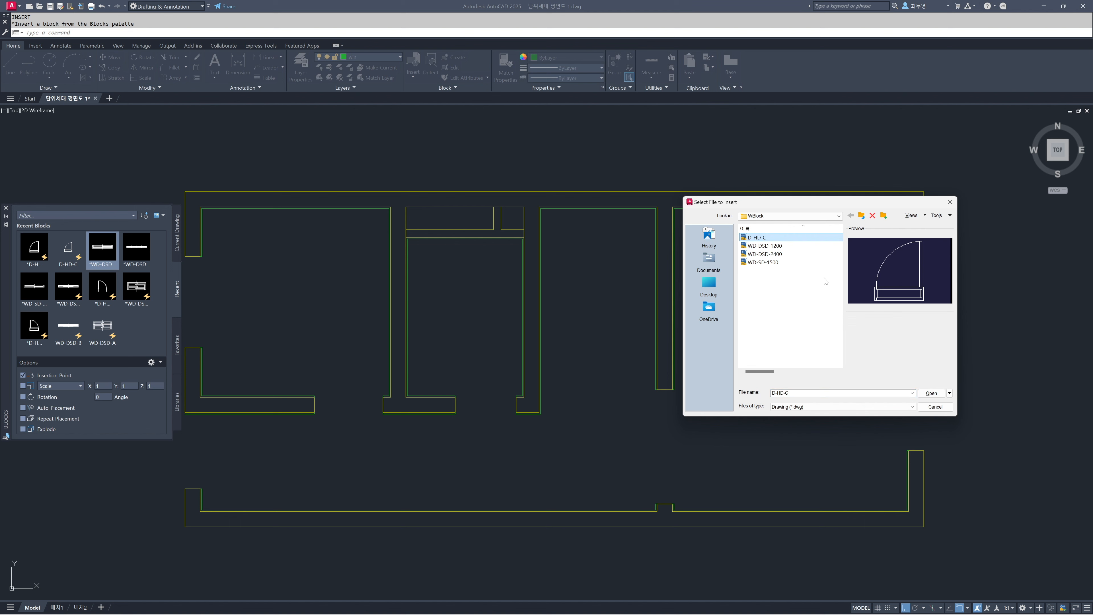
click(932, 396)
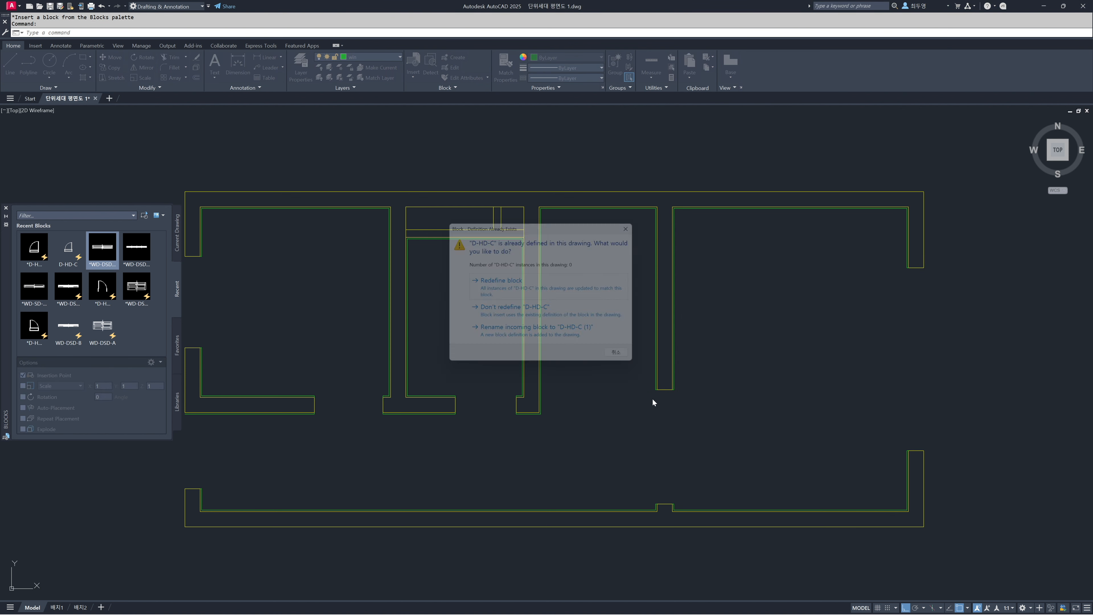
click(517, 289)
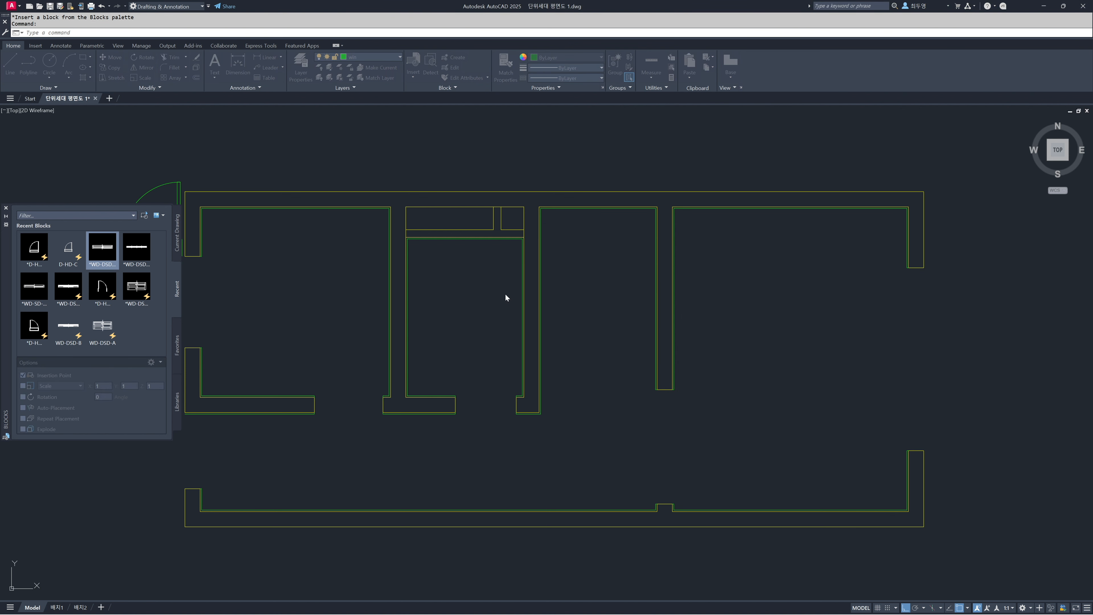
click(515, 406)
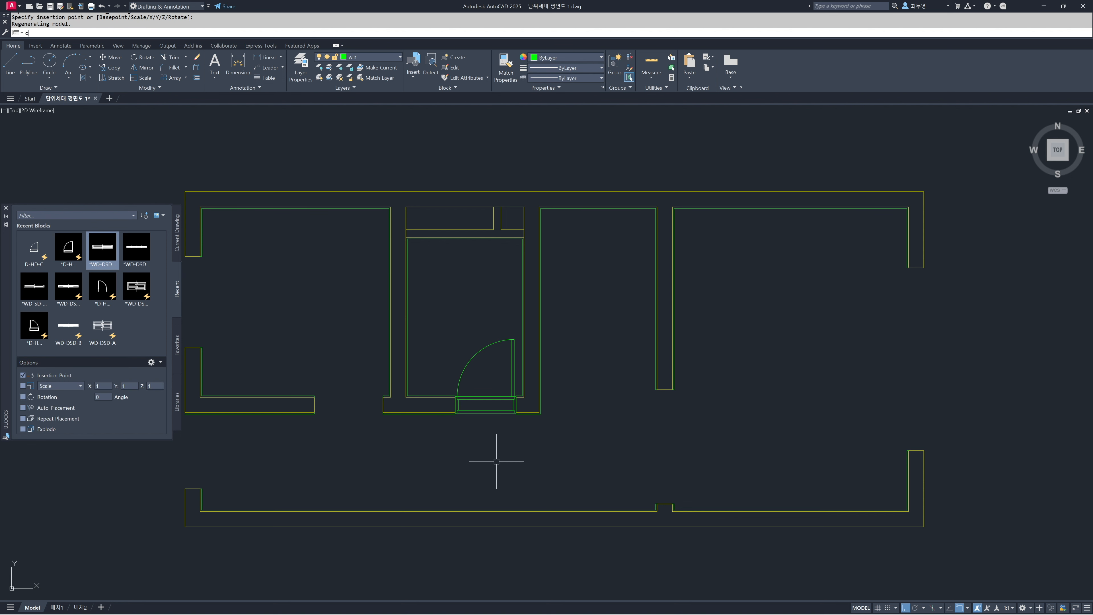
Step: Copy the middle room's door to the midpoint of the right jamb of the left room's doorway
text(co)
key(Return)
click(500, 413)
key(Return)
click(516, 405)
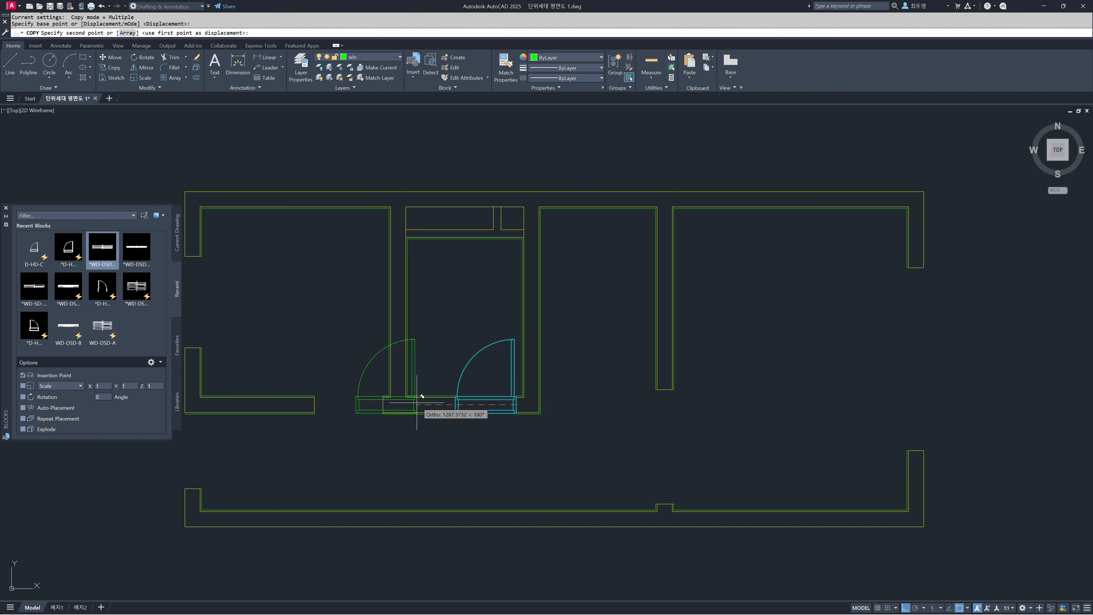
click(383, 405)
key(Return)
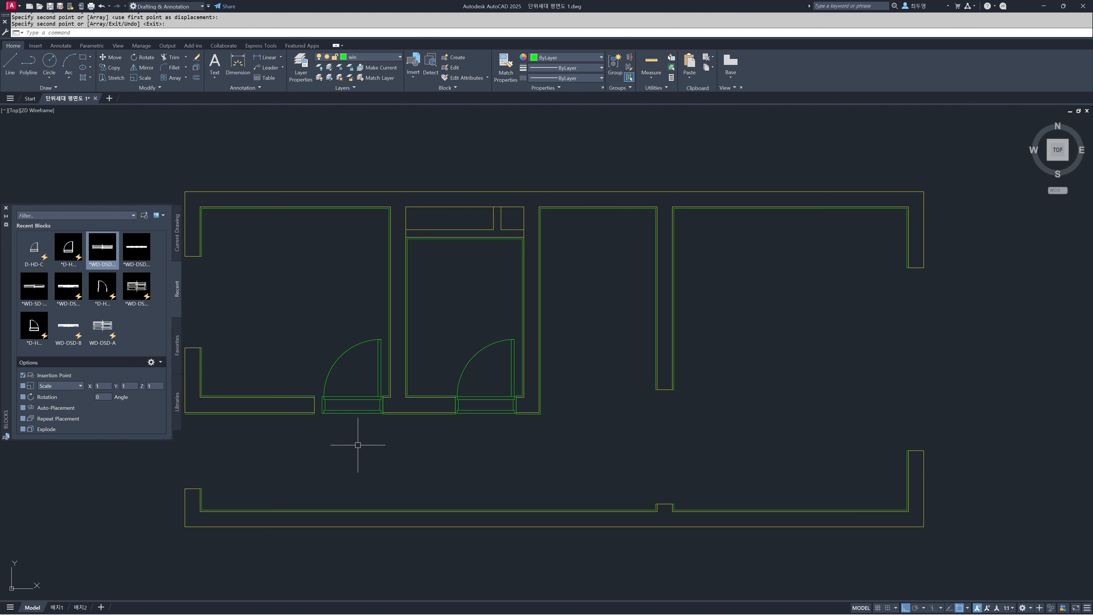
middle_drag(358, 445, 519, 434)
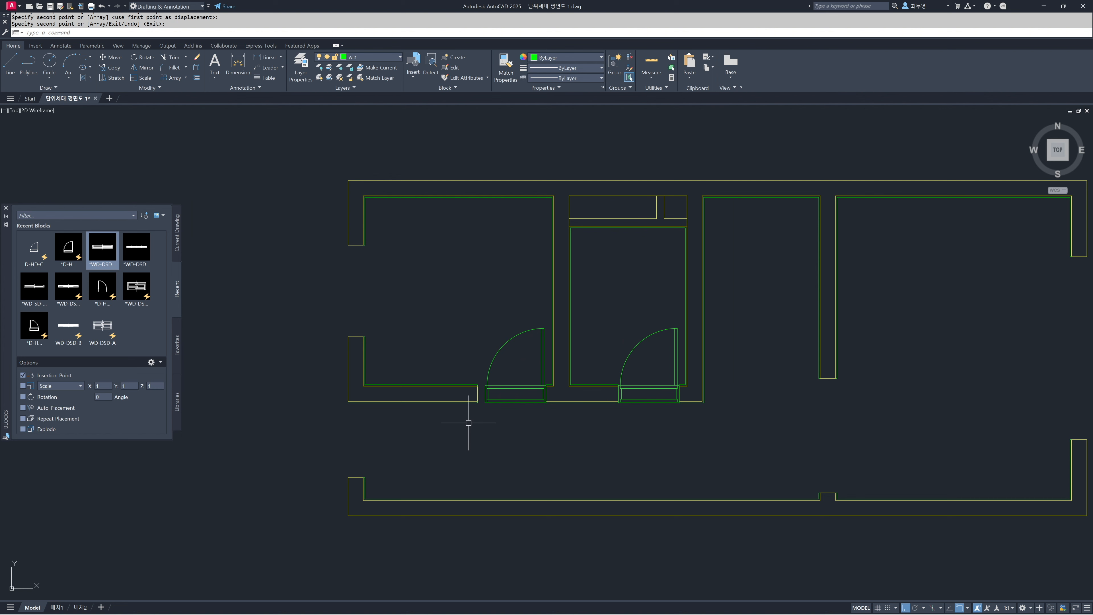
click(147, 216)
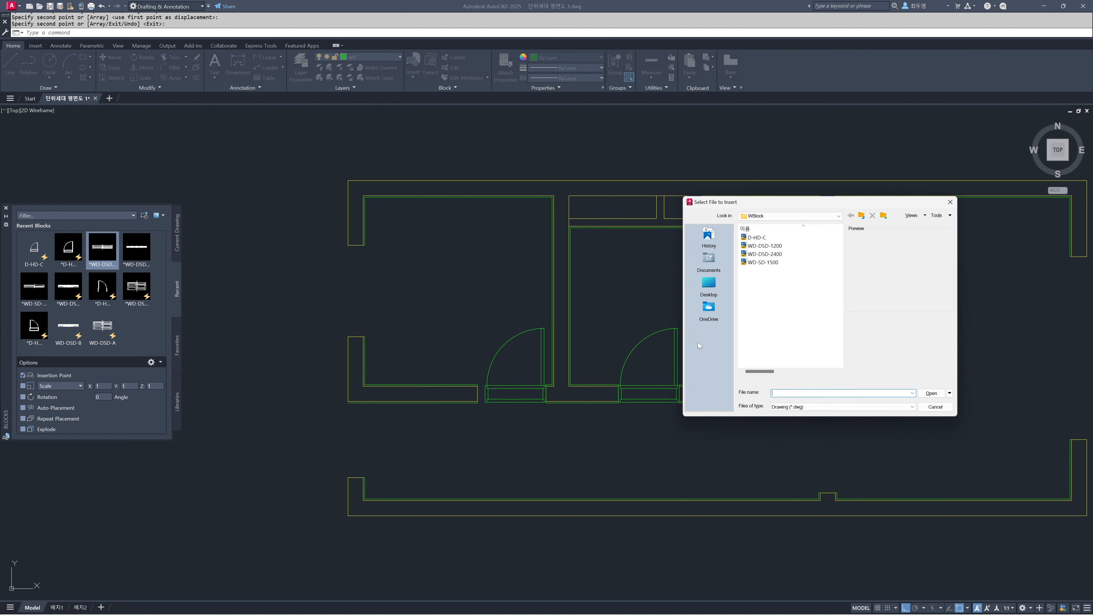
click(757, 238)
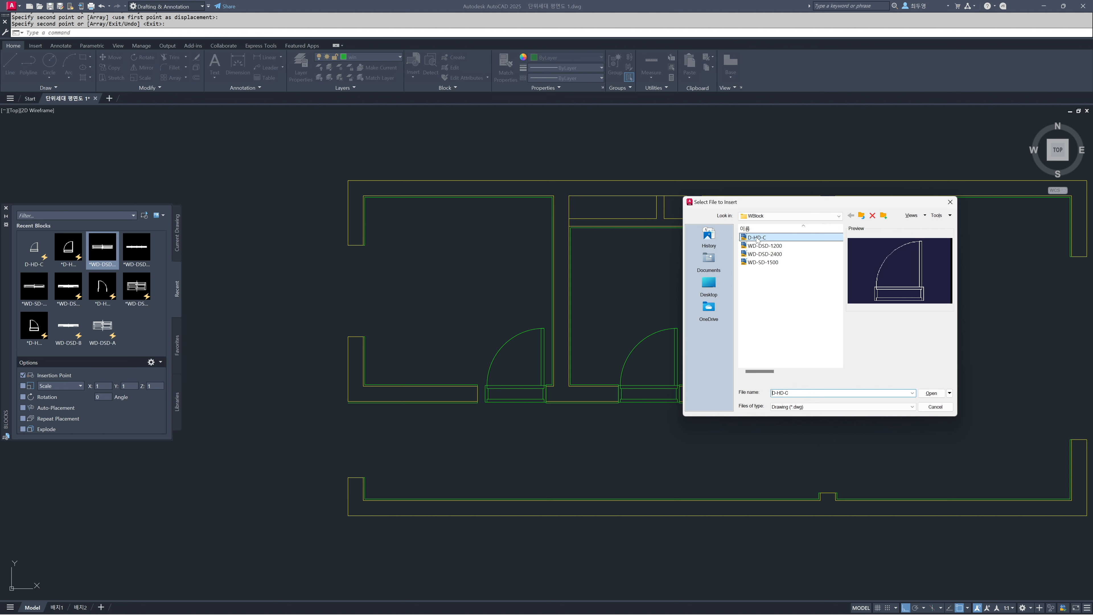
click(932, 393)
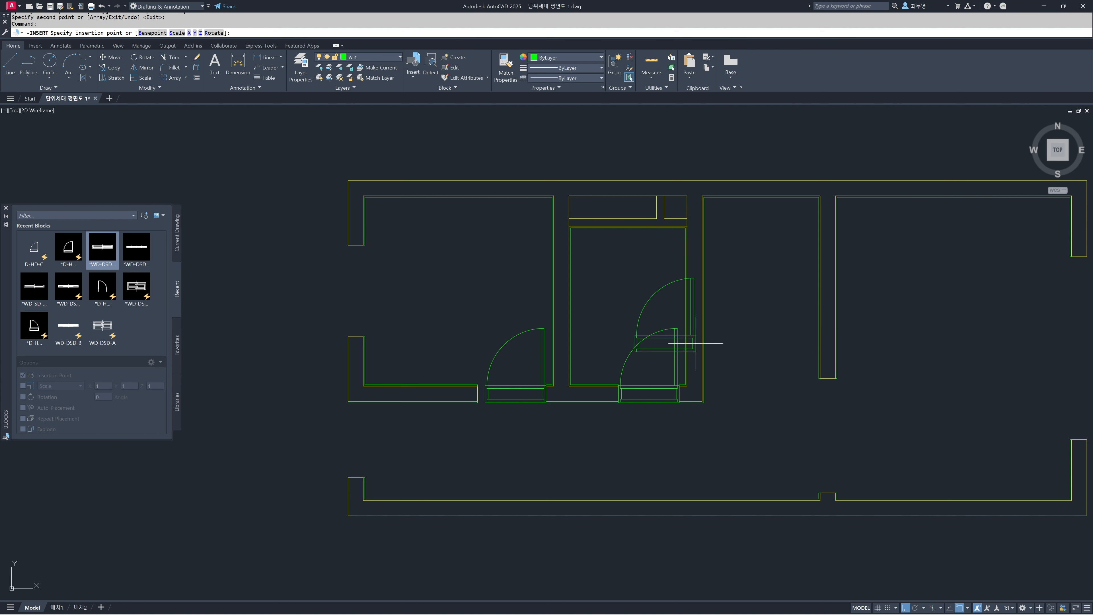
click(214, 33)
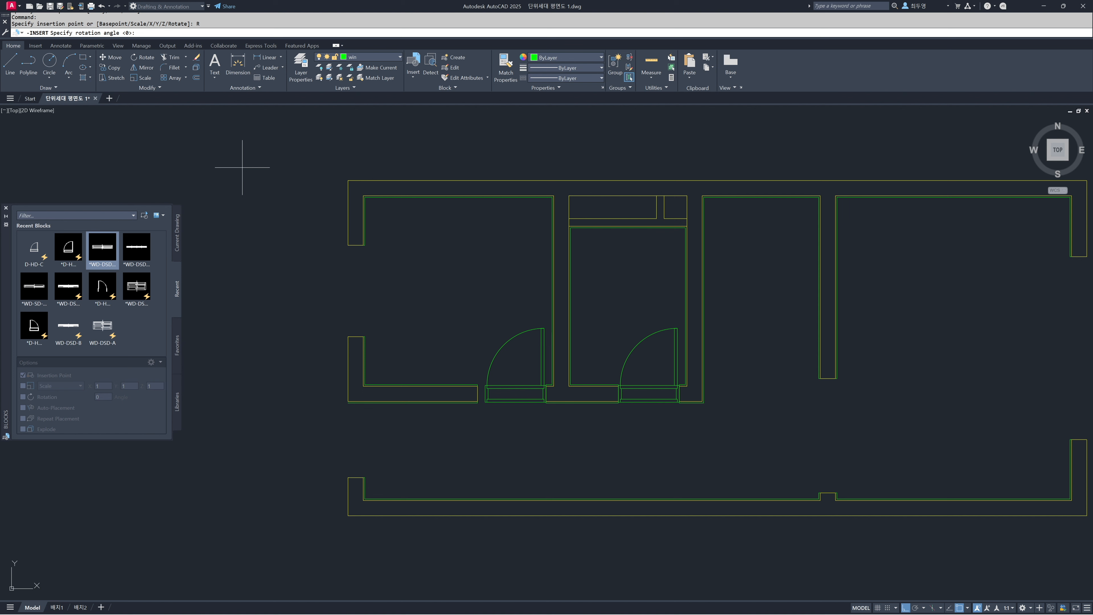
text(90)
key(Return)
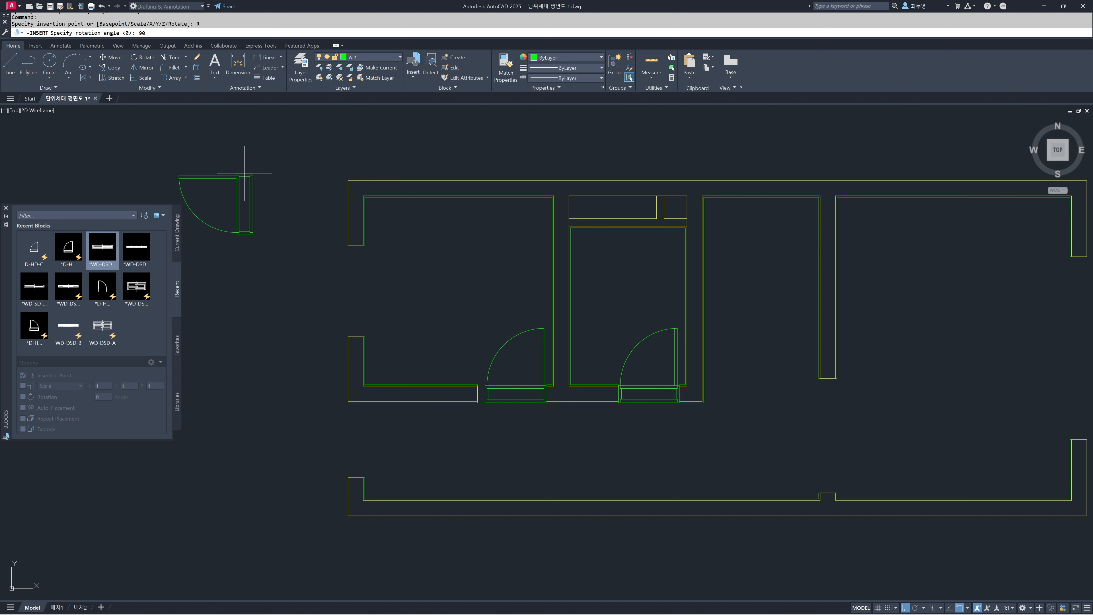
click(368, 59)
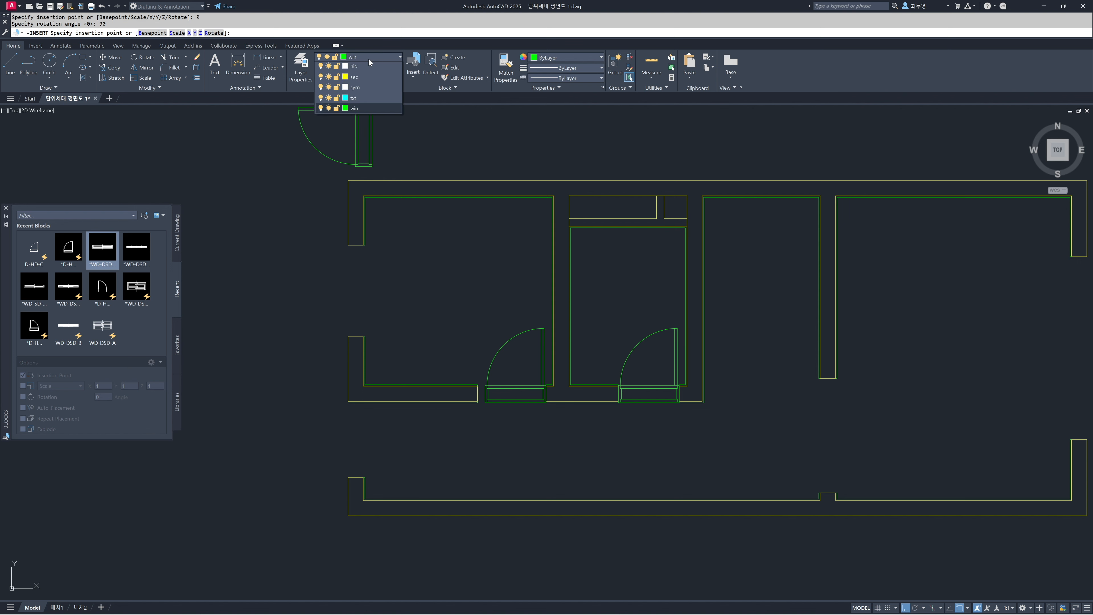
click(330, 78)
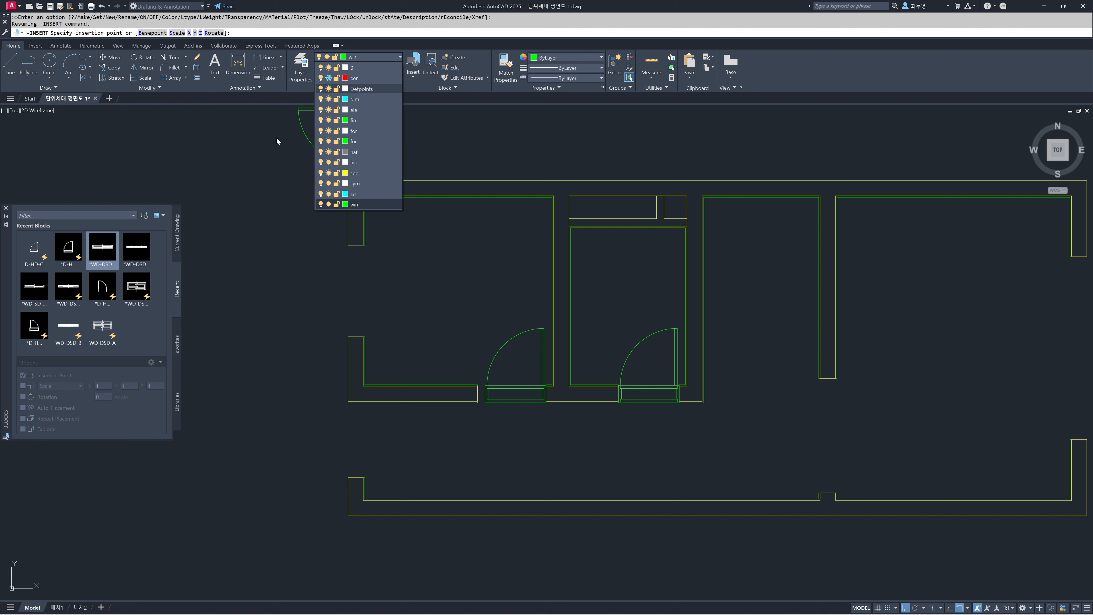
click(368, 57)
click(330, 78)
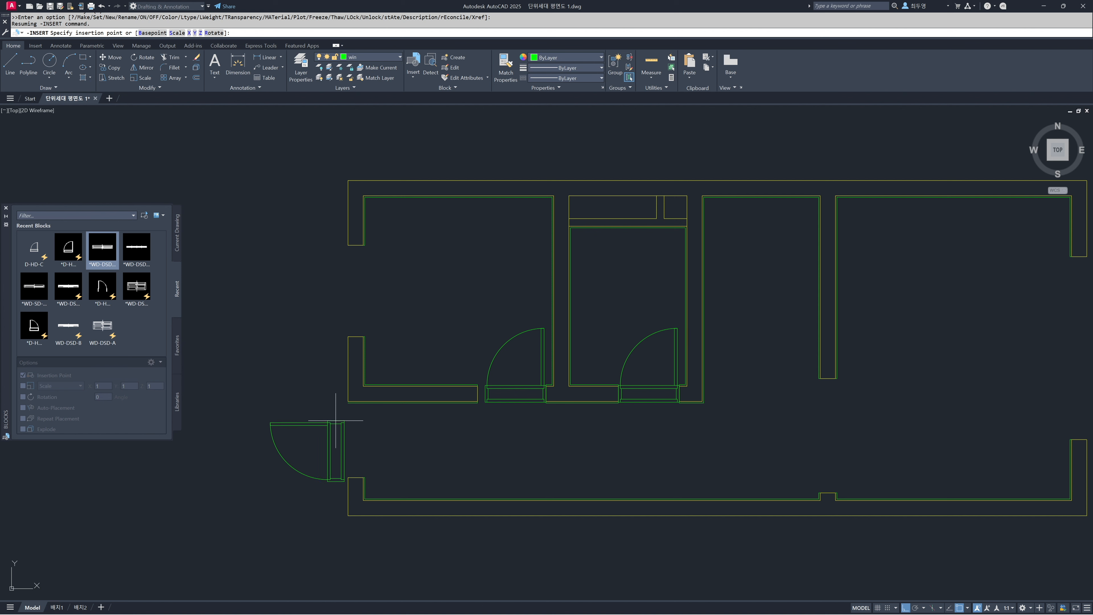
key(Escape)
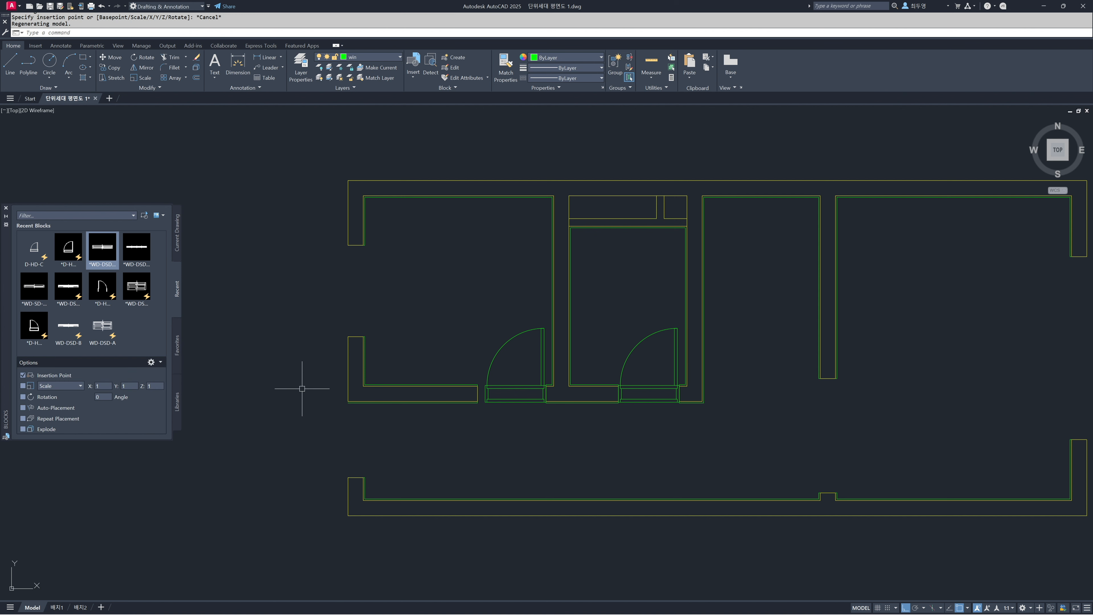
Step: Thaw the cen layer and insert D-HD-C.dwg rotated 90° at the upper jamb of the entrance opening in the left outer wall
click(376, 57)
click(329, 78)
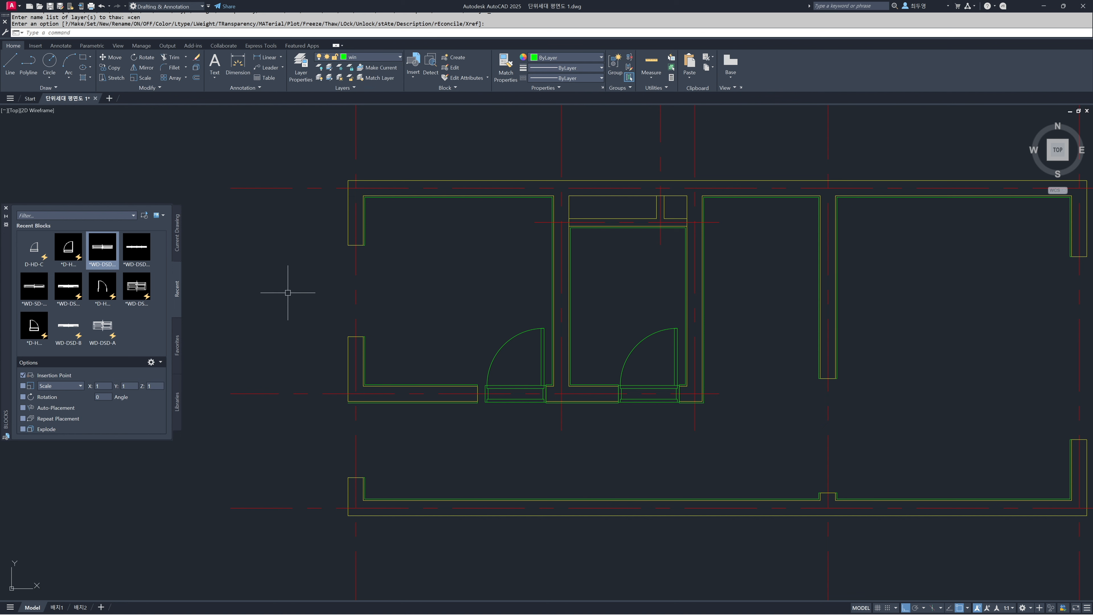
click(145, 215)
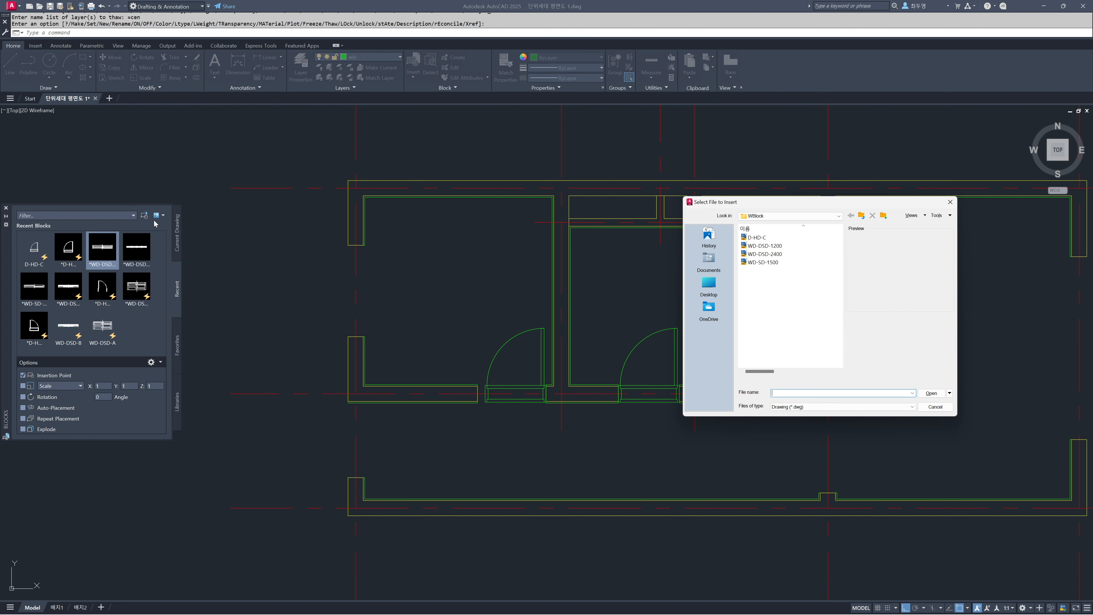
click(757, 237)
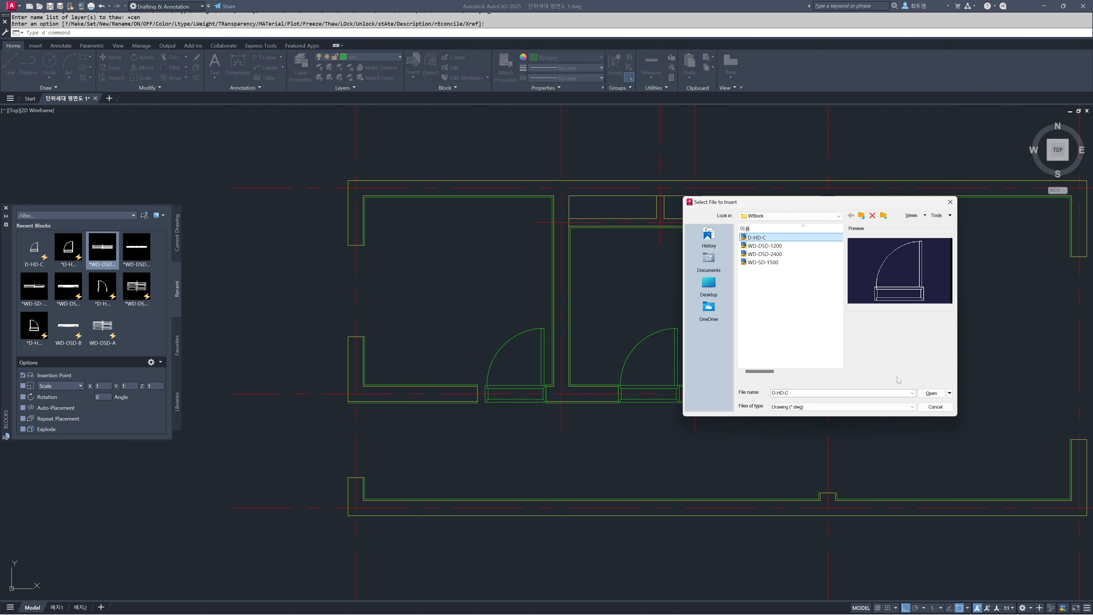
click(931, 394)
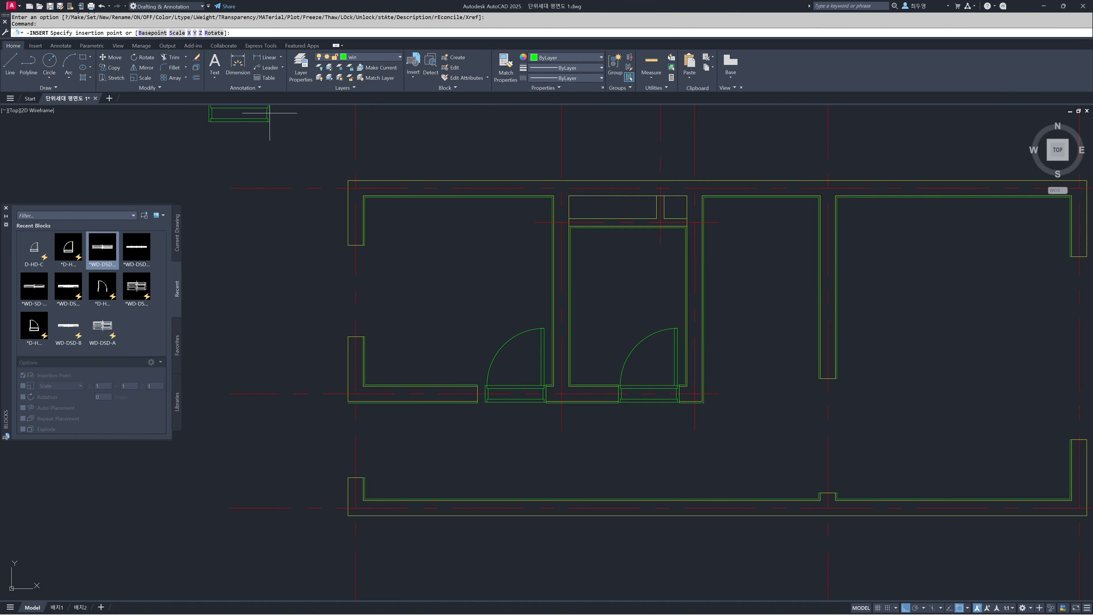
text(R)
key(Return)
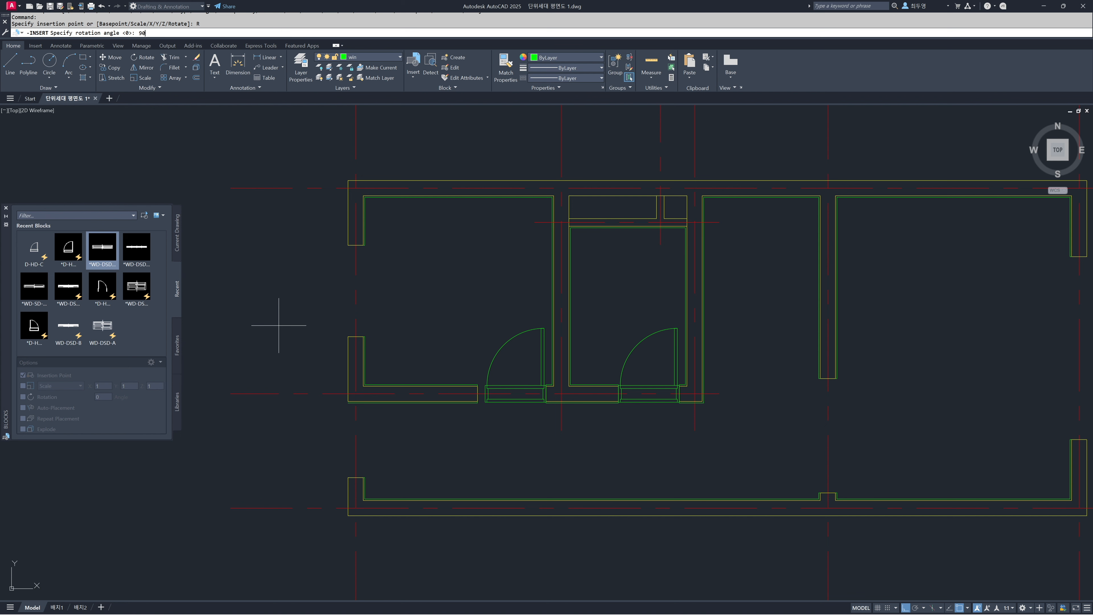
key(Return)
scroll(332, 414, up, 4)
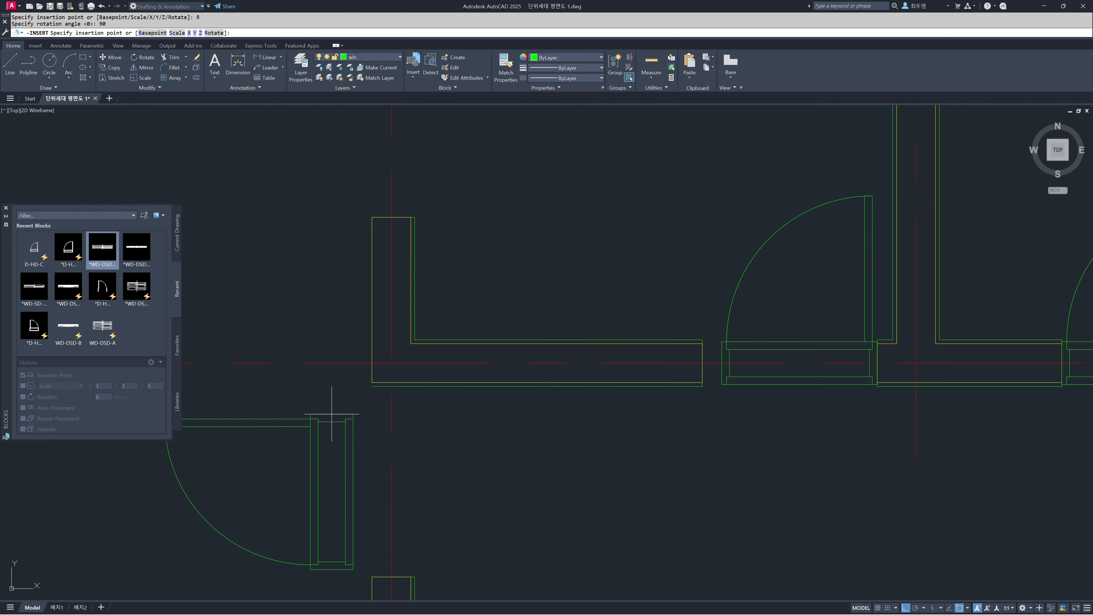
click(392, 383)
Step: Stretch the entrance door's width grip to the lower jamb so the door fills its opening
scroll(438, 419, down, 2)
middle_drag(510, 438, 481, 403)
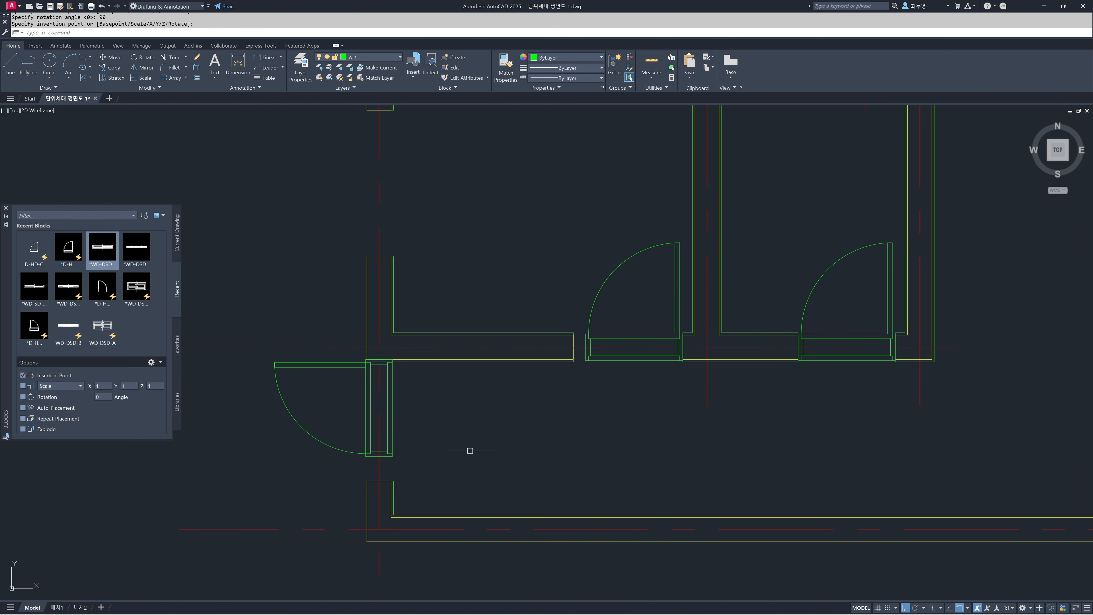
click(392, 455)
click(393, 455)
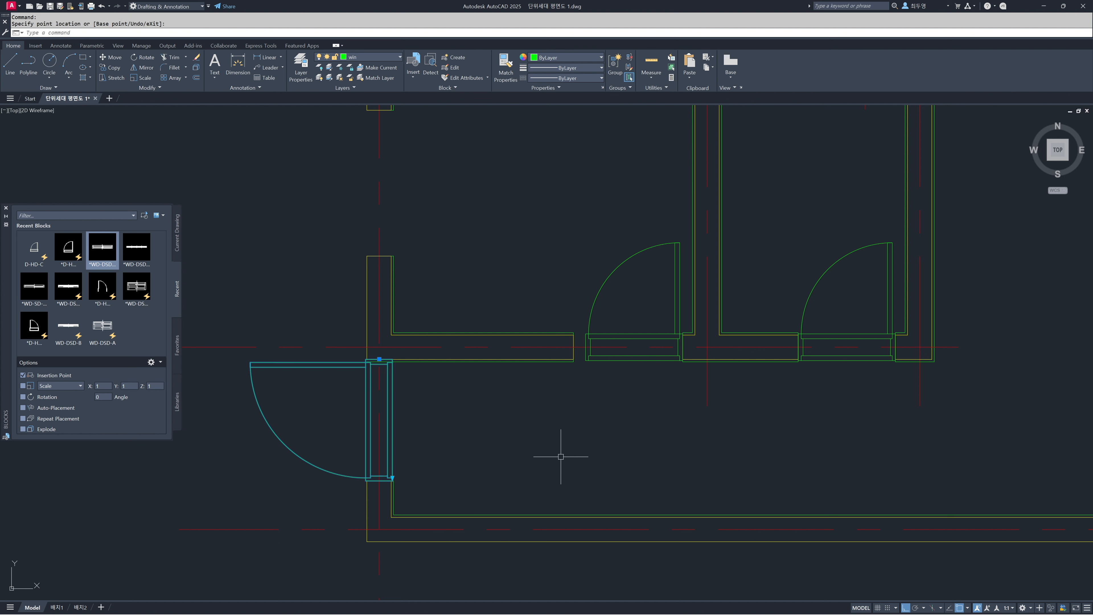
key(Escape)
Step: Stretch the left room door's width grip to the left jamb so the door fills its doorway
click(614, 359)
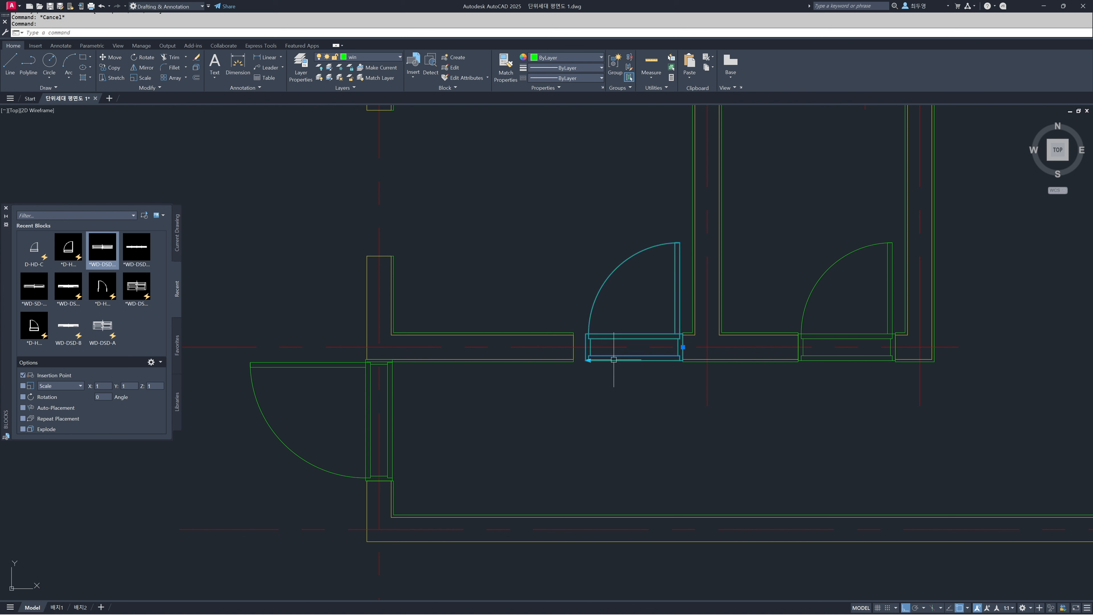
click(589, 360)
click(573, 361)
key(Escape)
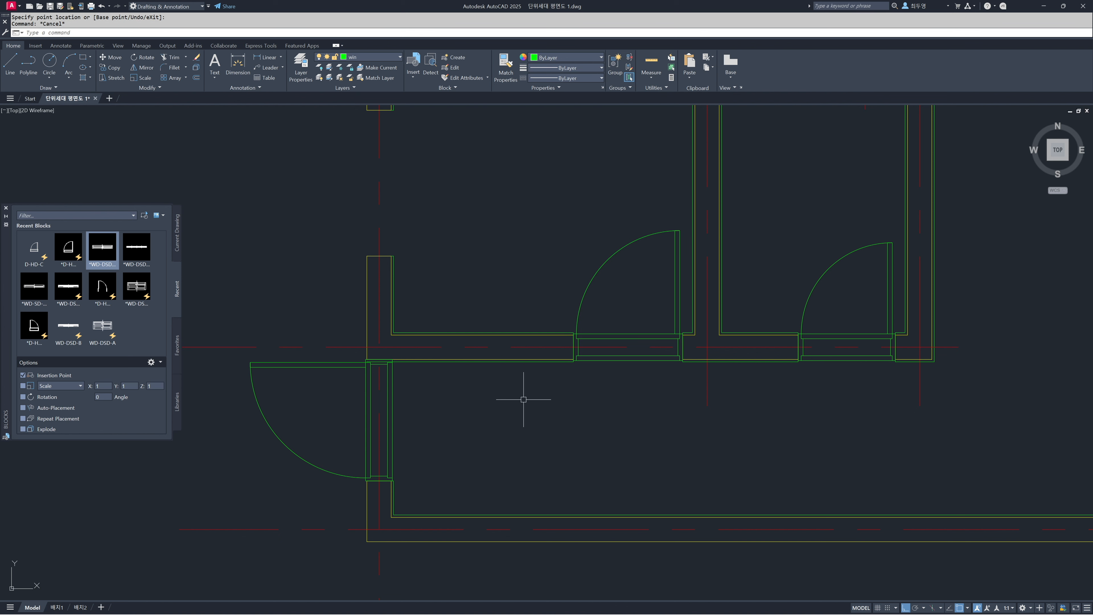
Step: Insert WD-DSD-1200 from the WBlock folder, rotated 90°, at the lower inner corner of the left room's window opening
scroll(518, 398, down, 5)
middle_drag(635, 403, 541, 429)
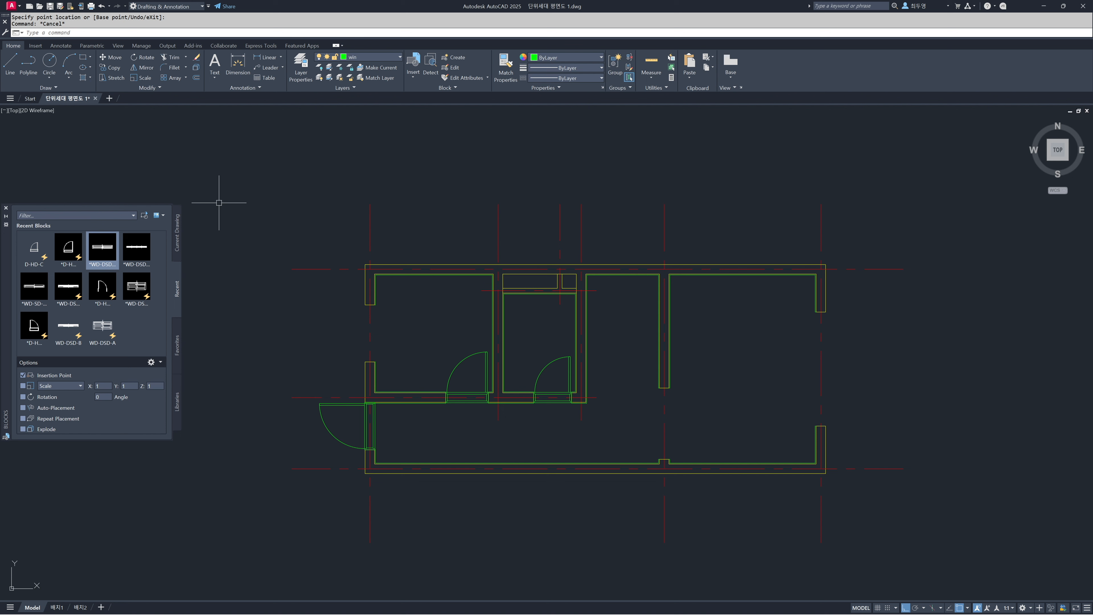
click(145, 217)
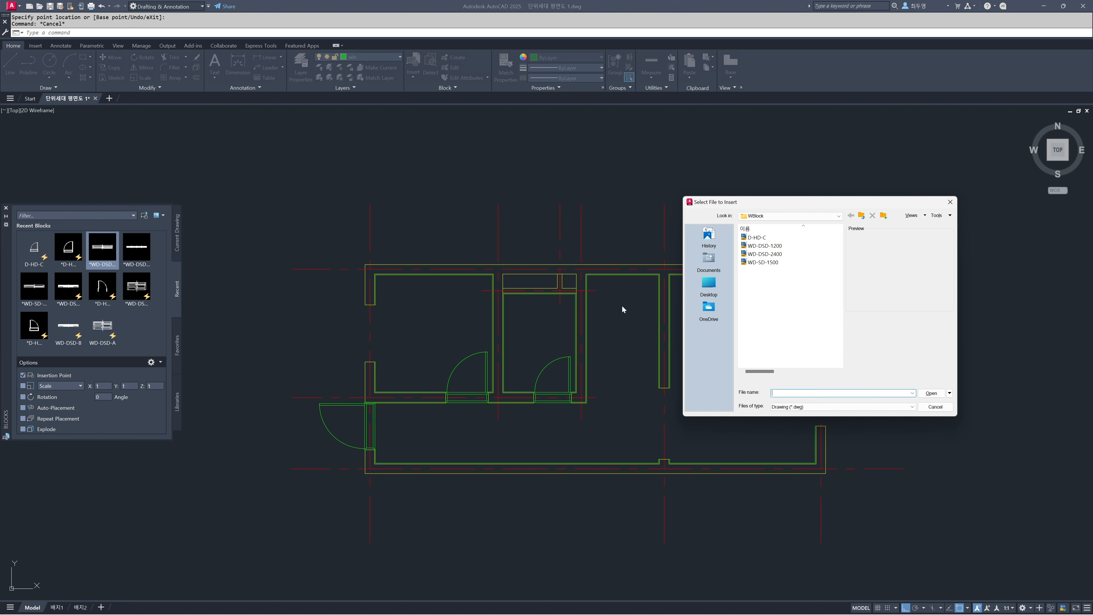
click(766, 246)
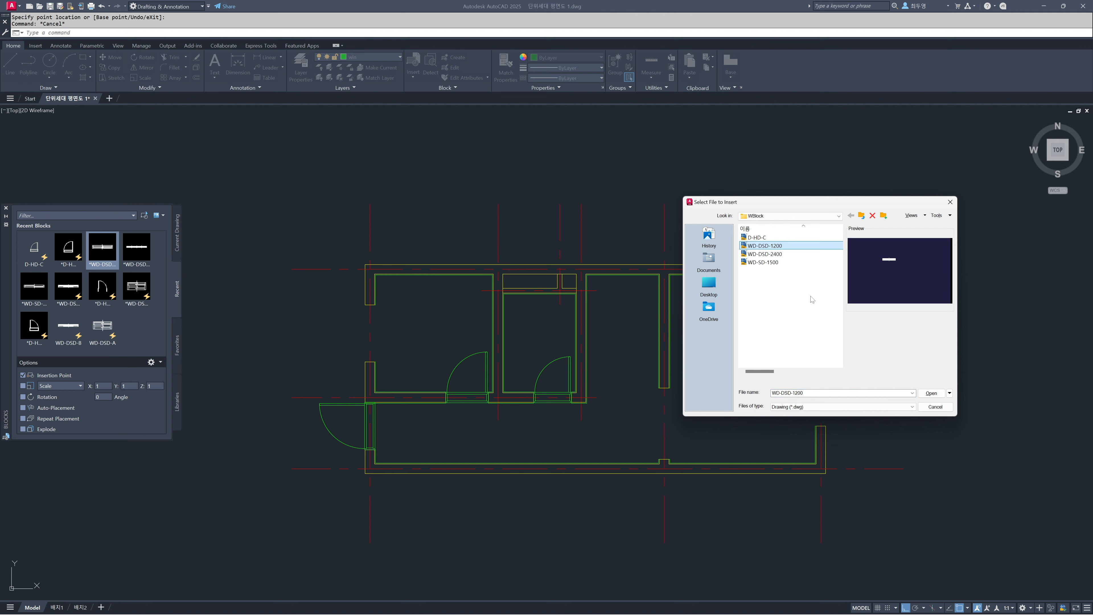
click(930, 393)
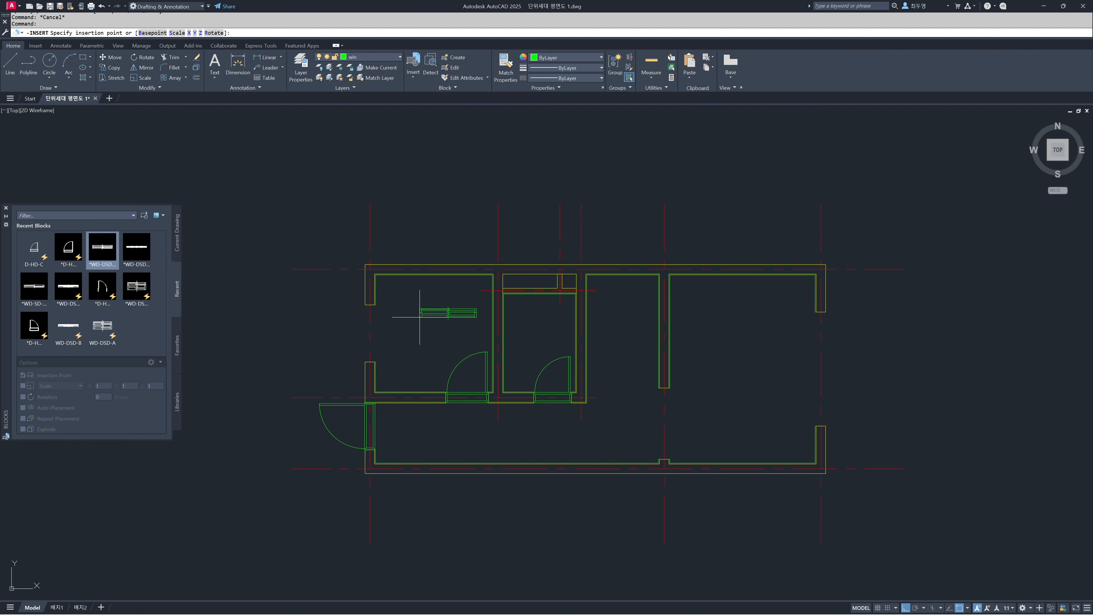
scroll(413, 321, up, 2)
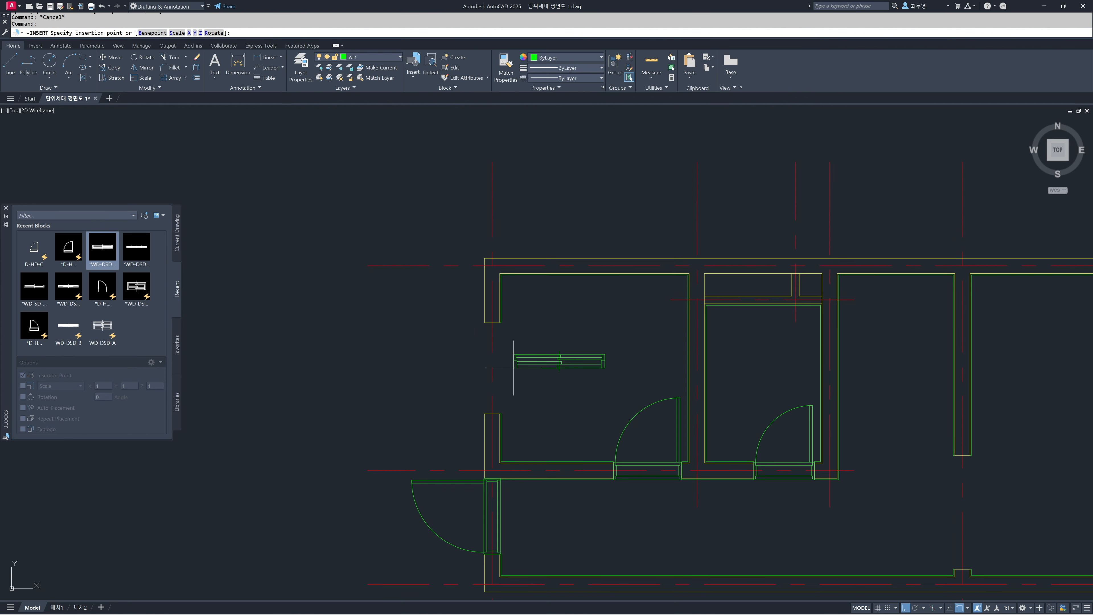
scroll(523, 371, up, 2)
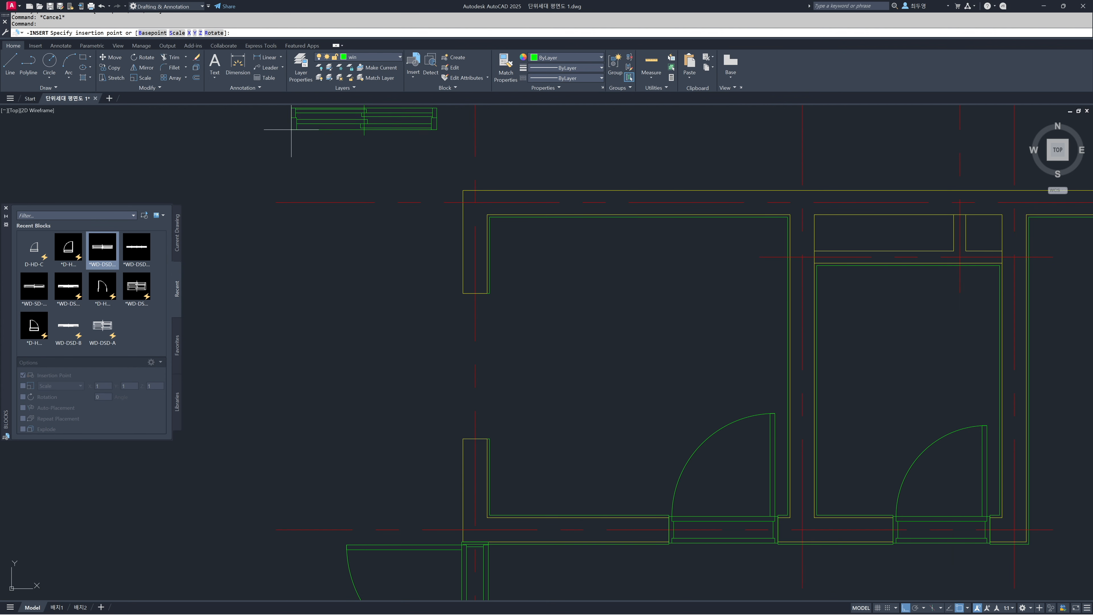
text(r)
key(Return)
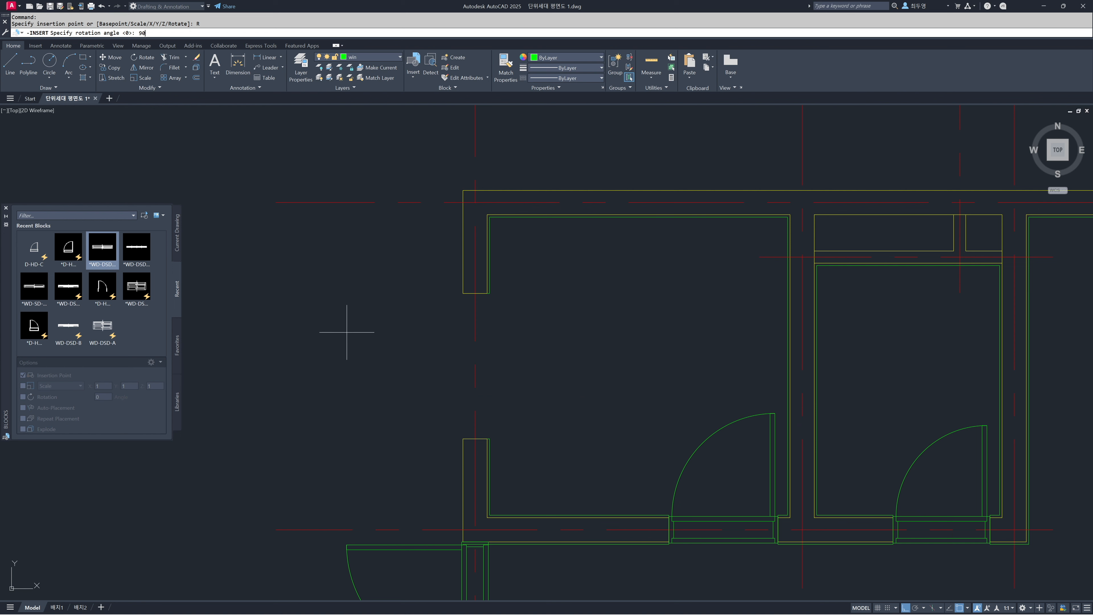
key(Return)
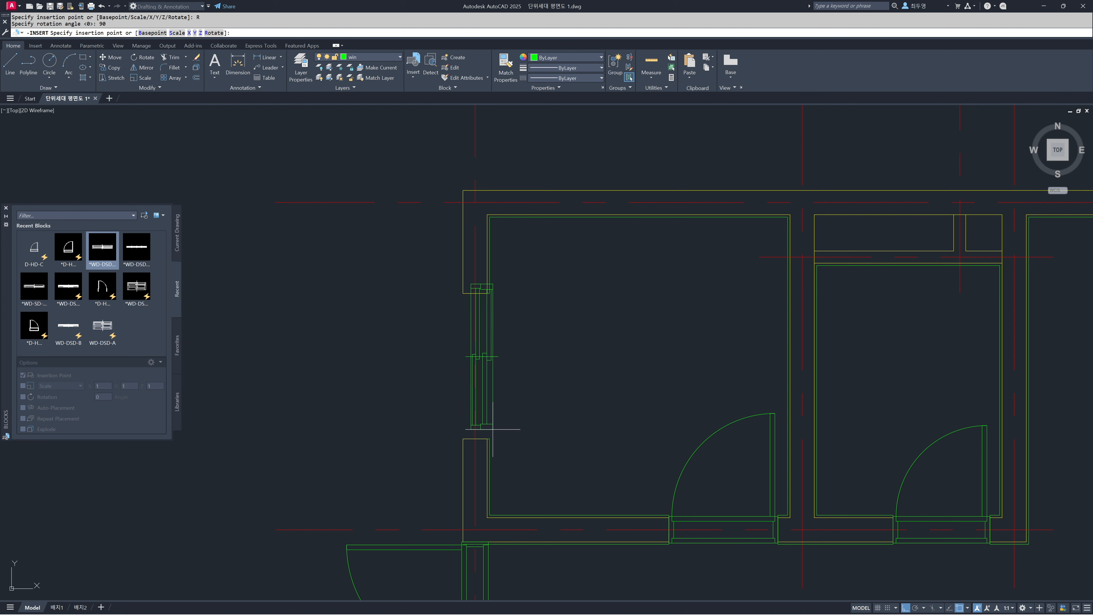
click(490, 438)
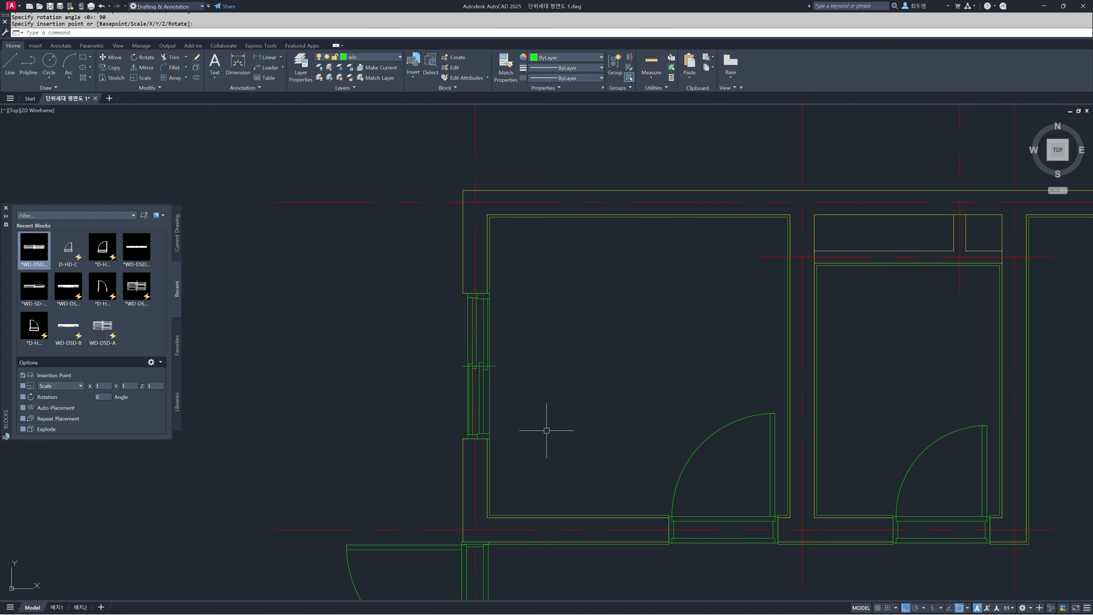
Step: Insert WD-SD-1500 rotated 90° at the midpoint of the lower wall stub in the interior wall opening beside the right room
scroll(551, 391, down, 2)
mouse_move(809, 426)
middle_down()
mouse_move(724, 429)
mouse_move(405, 363)
middle_up()
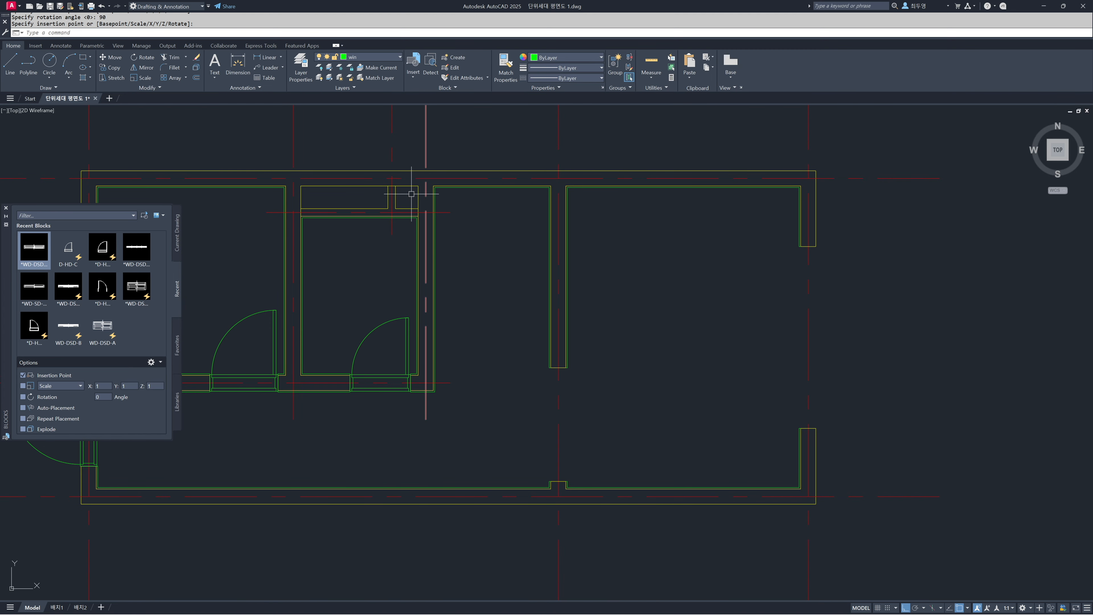
click(145, 216)
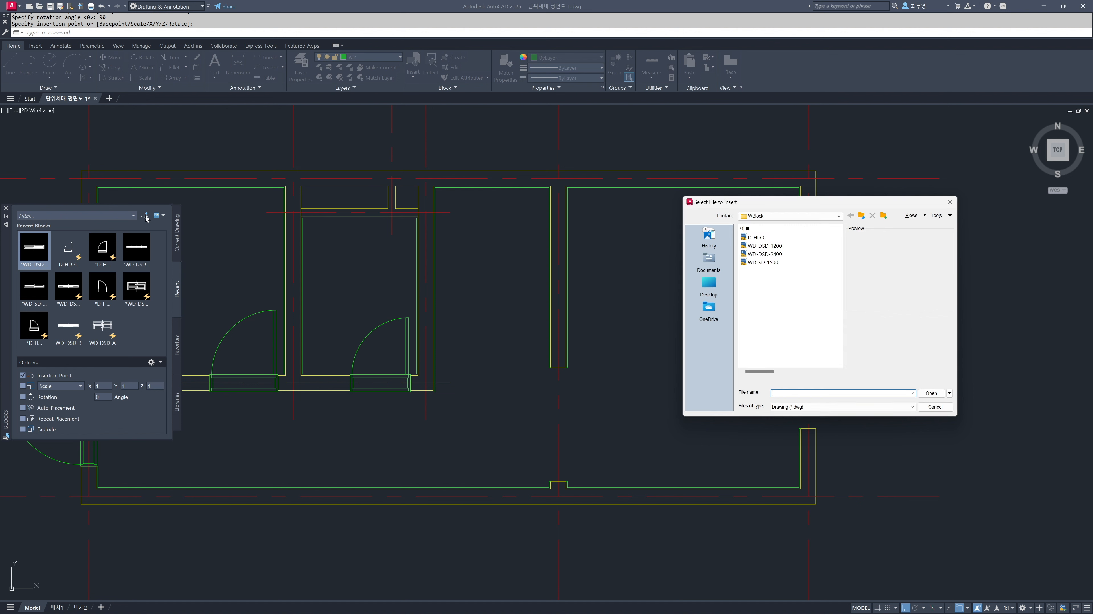
click(763, 262)
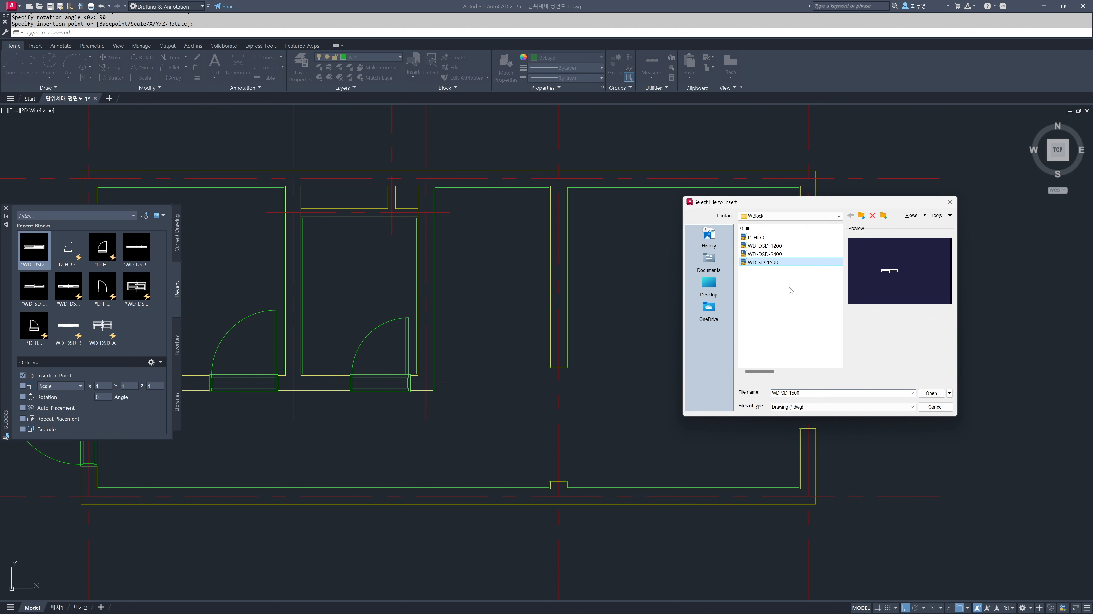
click(924, 392)
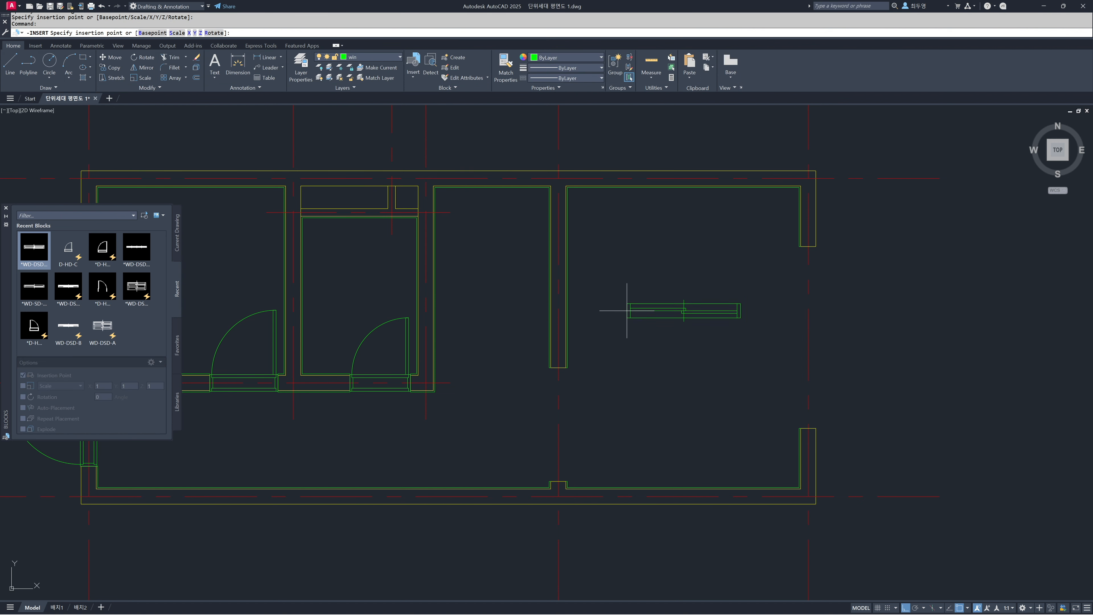
click(215, 35)
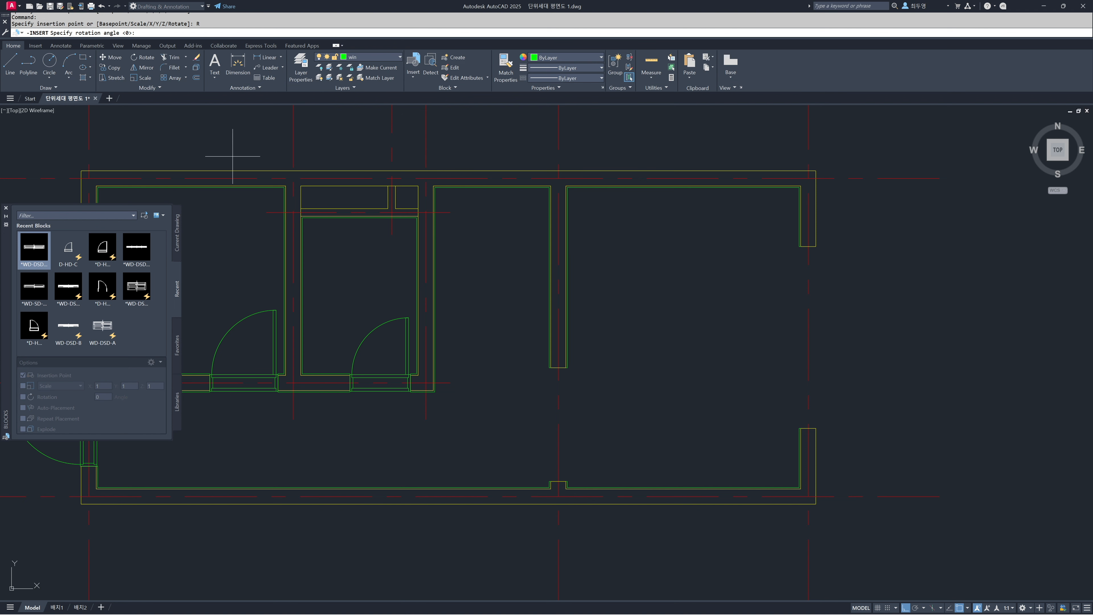
text(90)
key(Return)
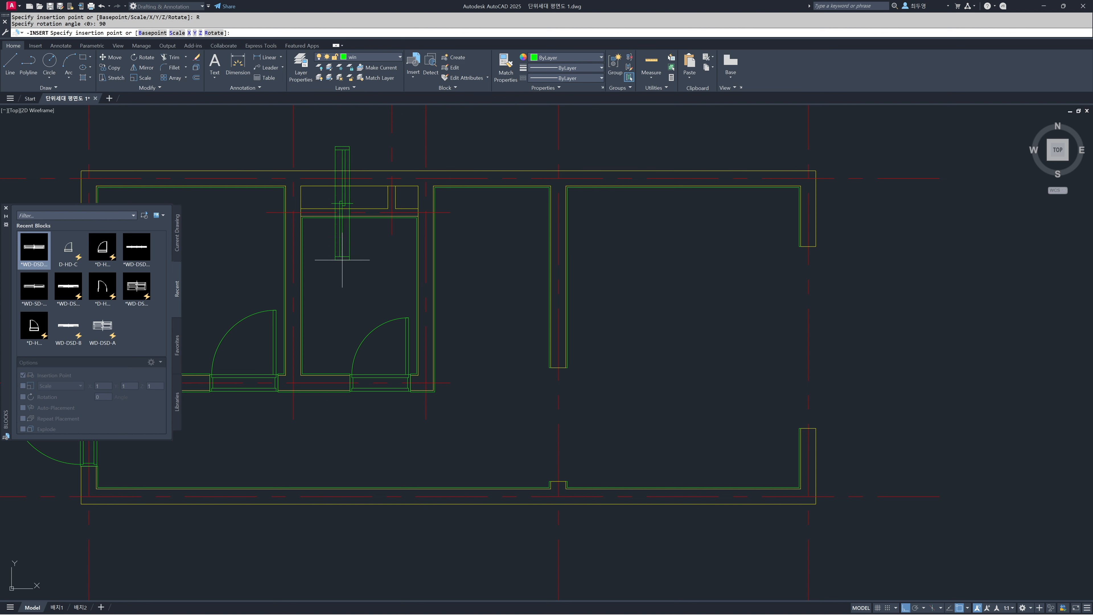
scroll(512, 448, up, 2)
middle_drag(520, 458, 489, 420)
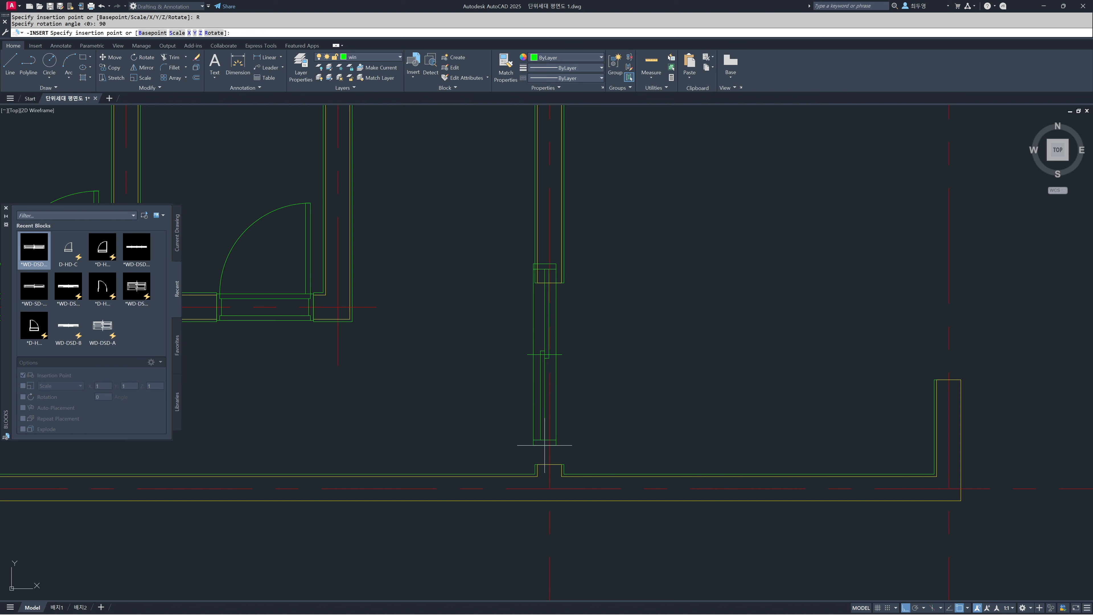
click(549, 463)
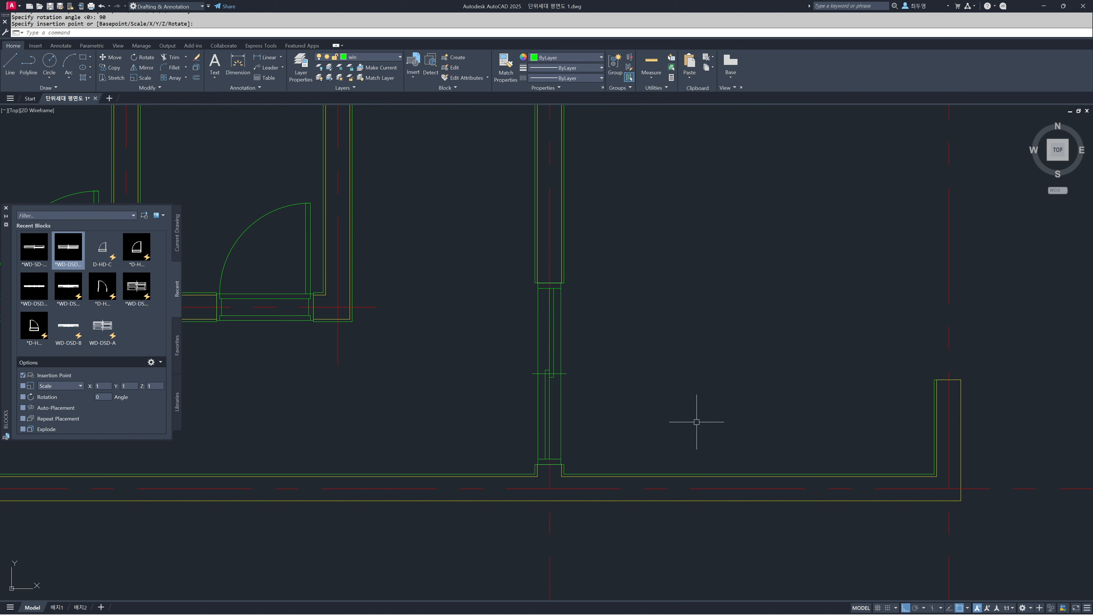
Step: Insert WD-DSD-2400 rotated -90° at the upper inner corner of the opening in the right outer wall
scroll(673, 412, down, 2)
mouse_move(706, 403)
middle_down()
mouse_move(554, 453)
mouse_move(369, 451)
middle_up()
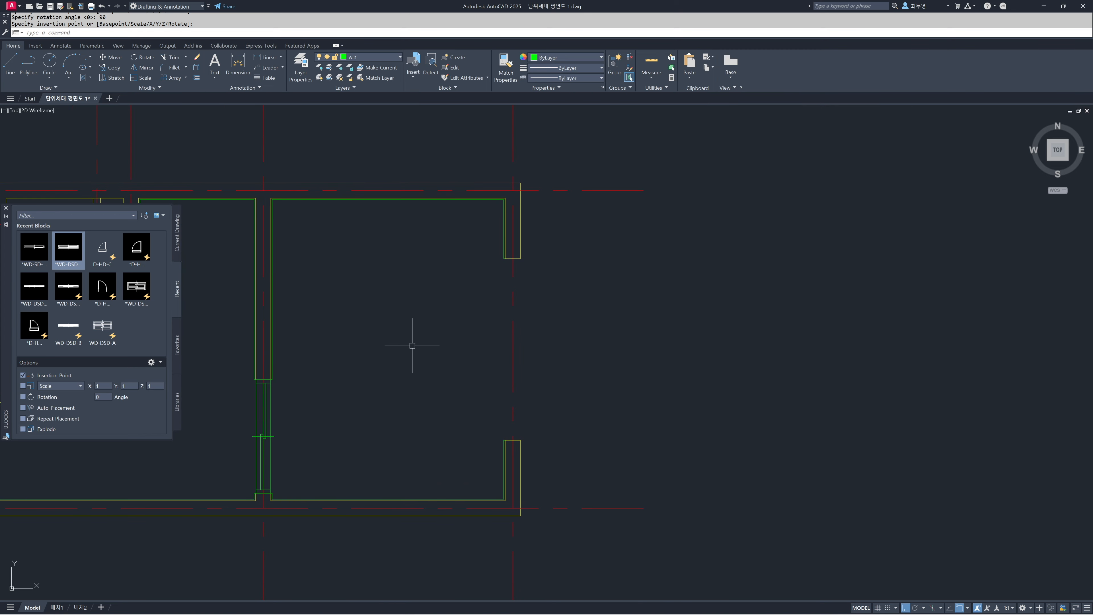
click(143, 216)
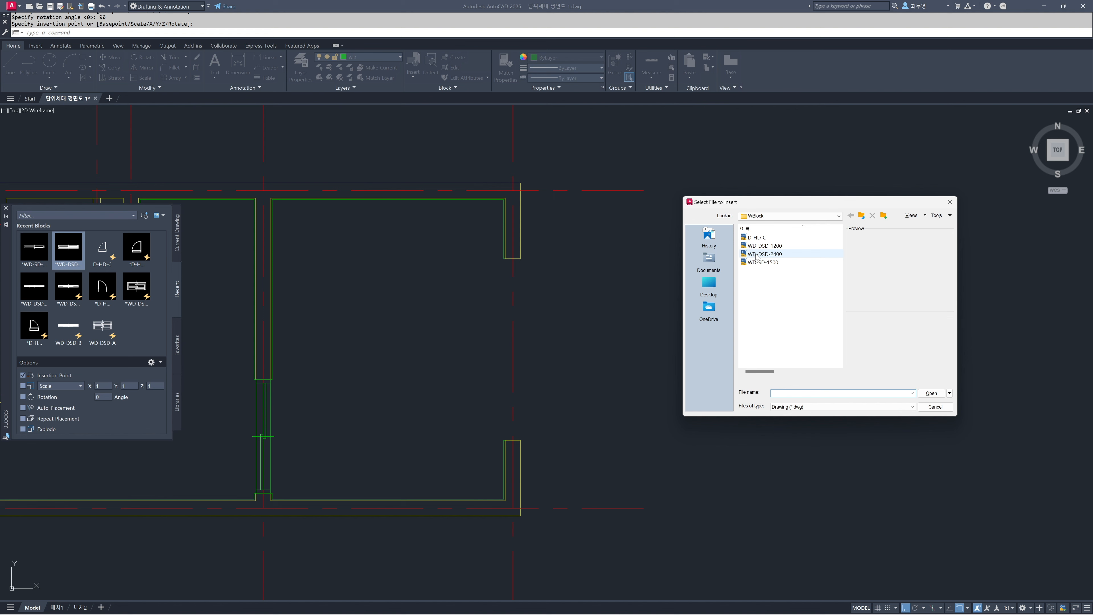
click(765, 254)
click(930, 393)
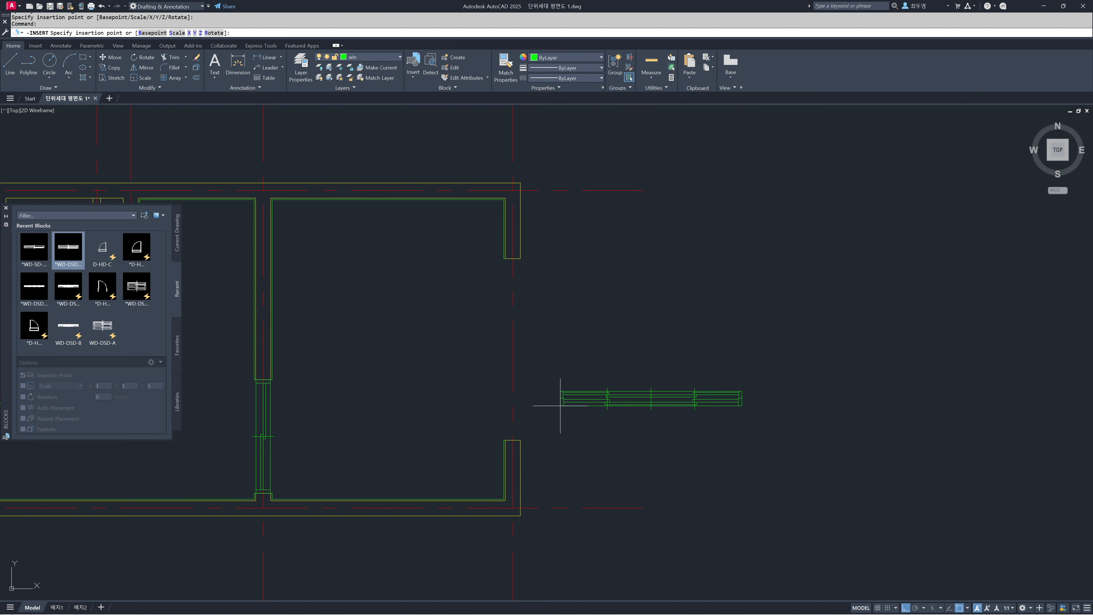
text(R)
key(Return)
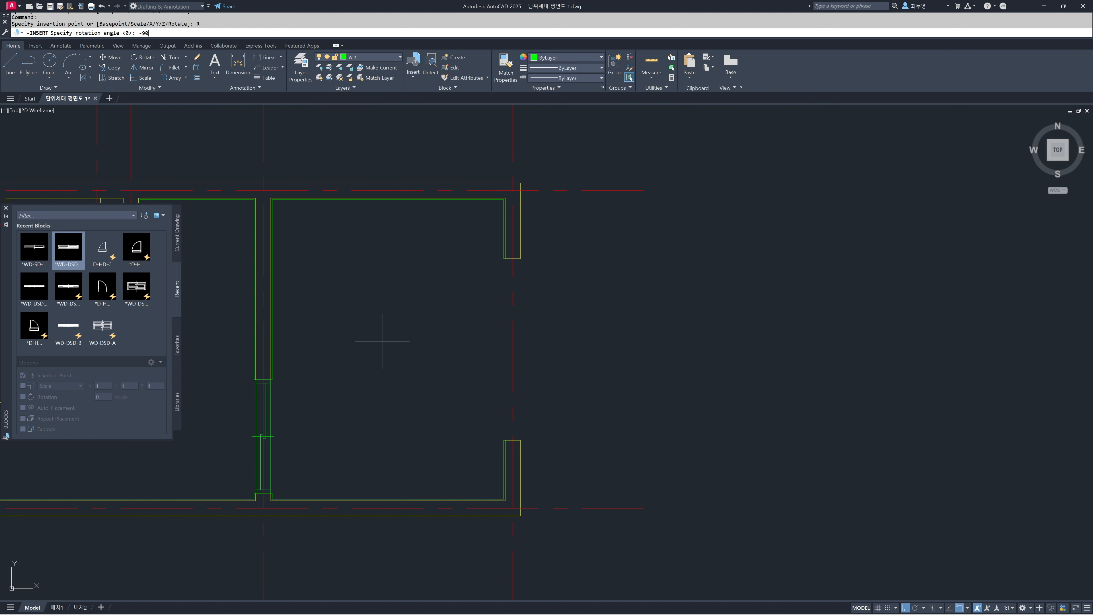
text(-90)
key(Return)
scroll(480, 258, up, 5)
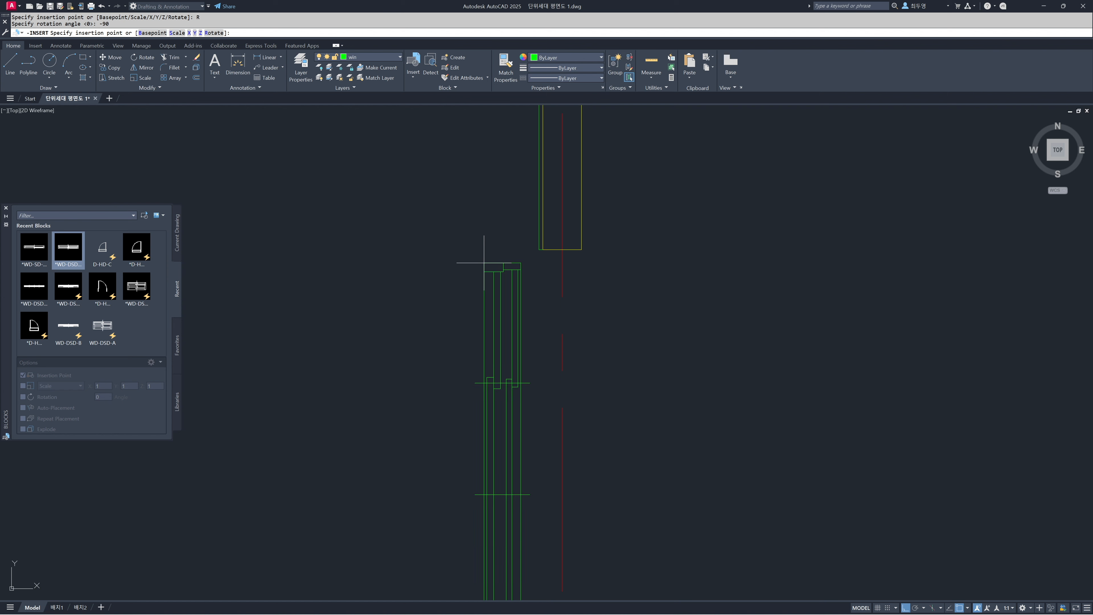
click(539, 250)
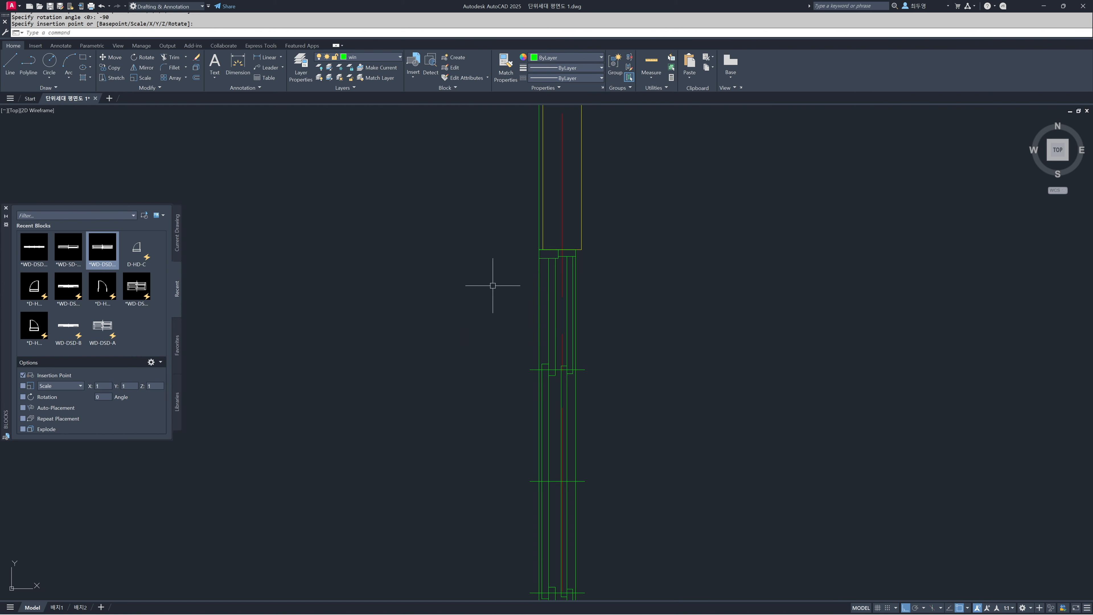
Step: Bring the whole floor plan into view and close the Blocks palette
scroll(485, 295, down, 4)
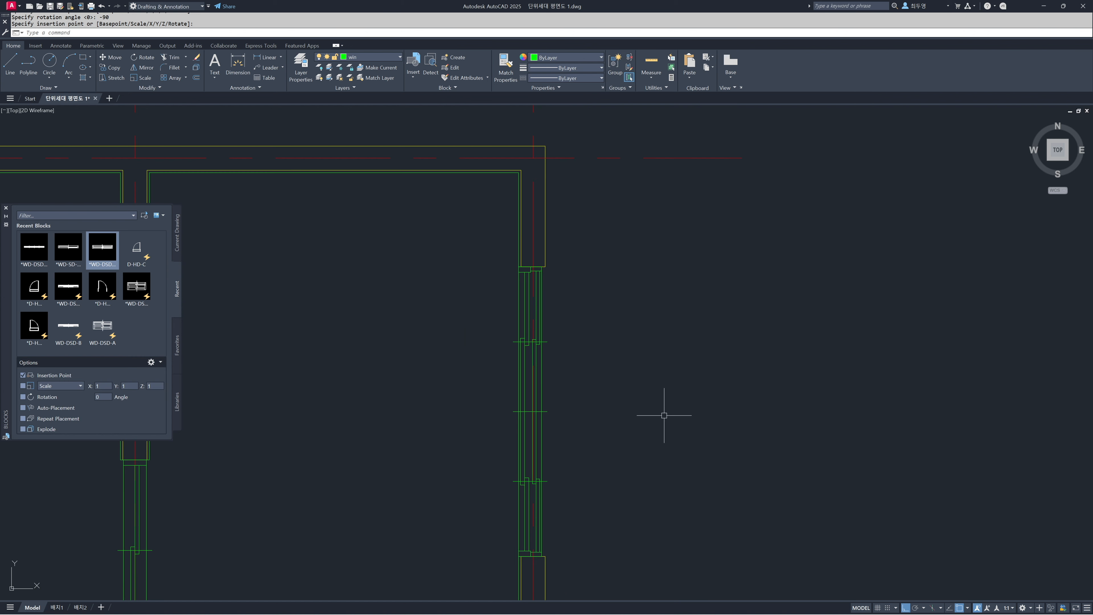
scroll(483, 387, down, 2)
middle_drag(458, 390, 893, 367)
scroll(568, 363, down, 2)
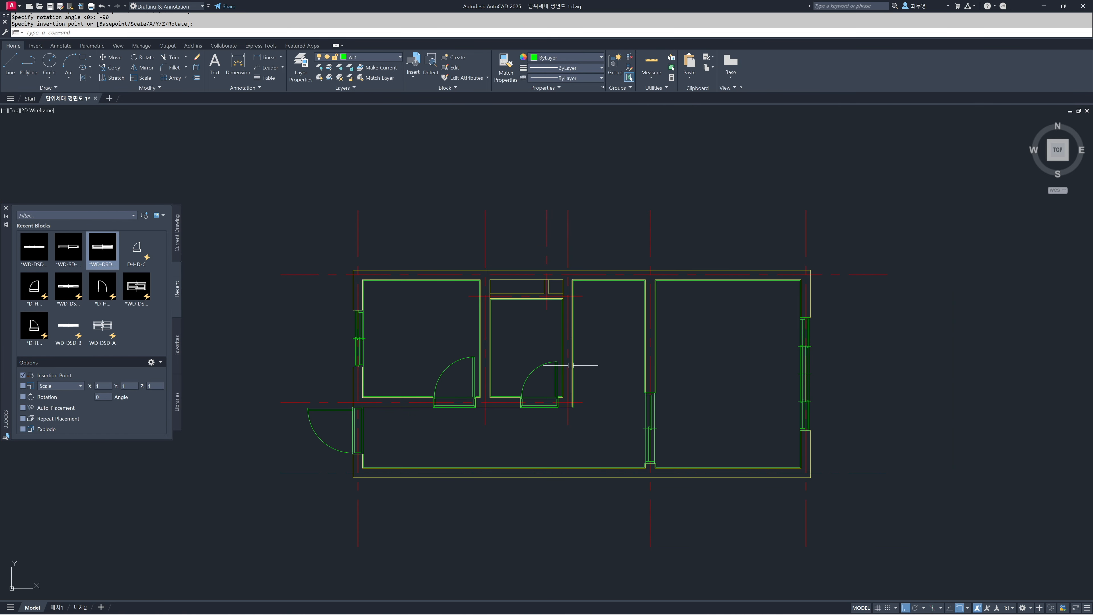
middle_drag(567, 364, 550, 366)
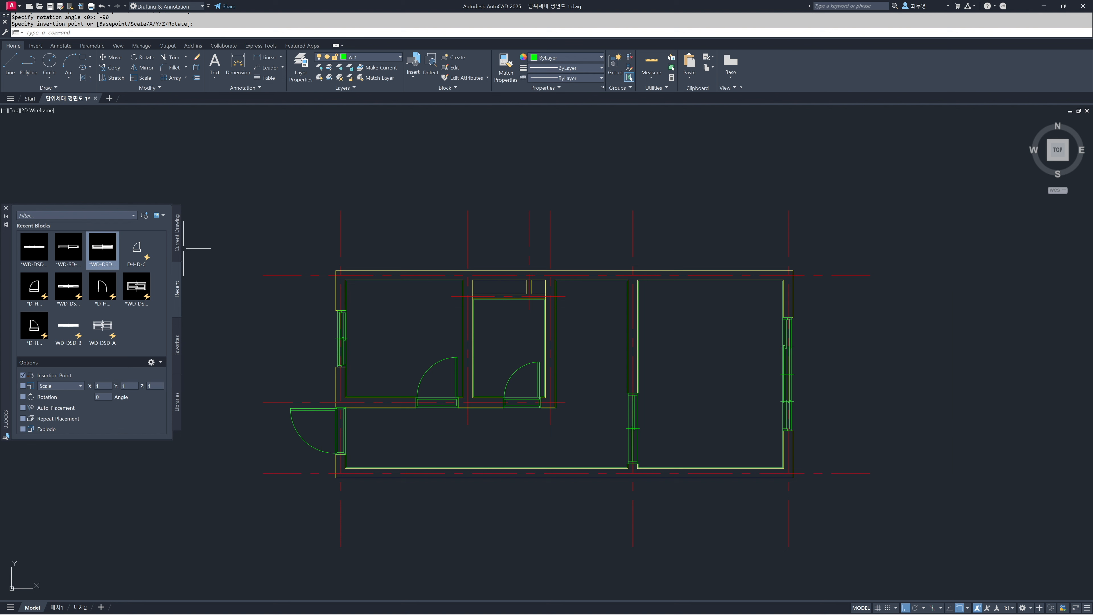
click(6, 209)
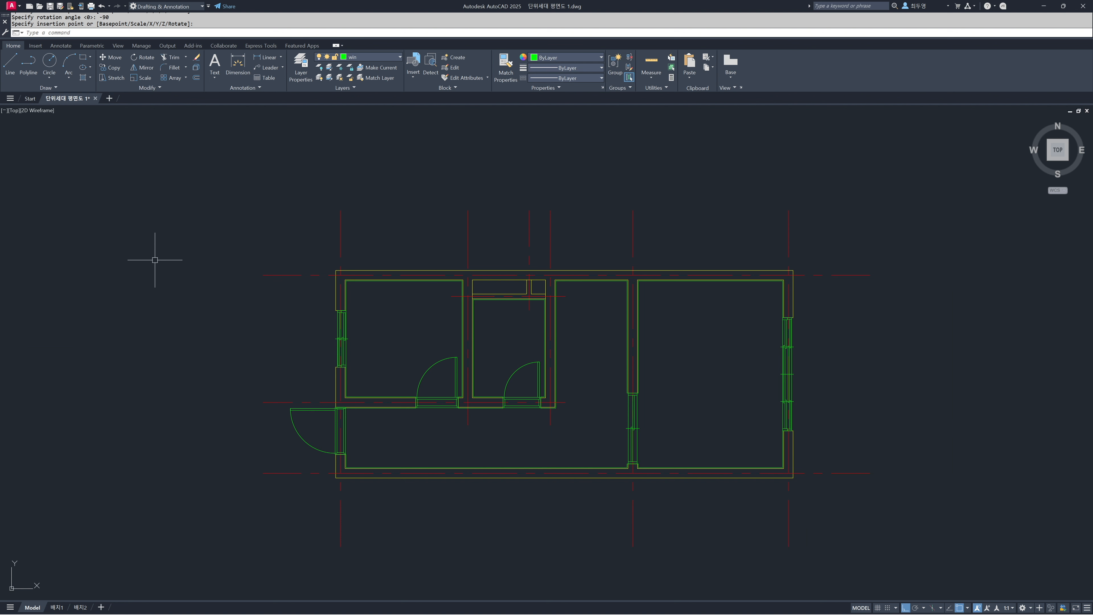
Step: Make ele the current layer and turn off the Midpoint object snap
click(381, 58)
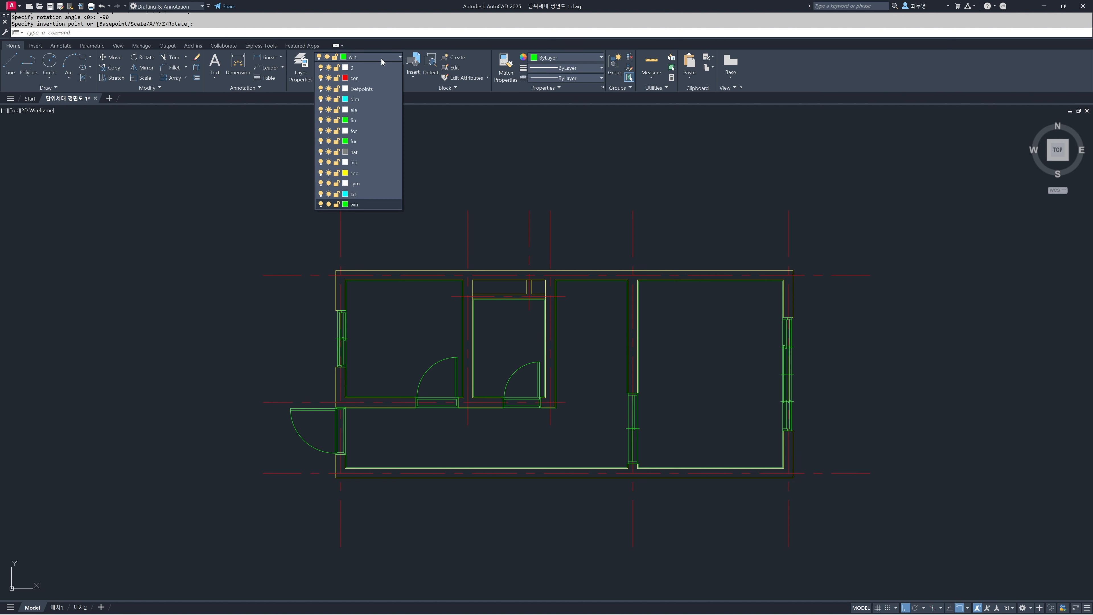
click(374, 111)
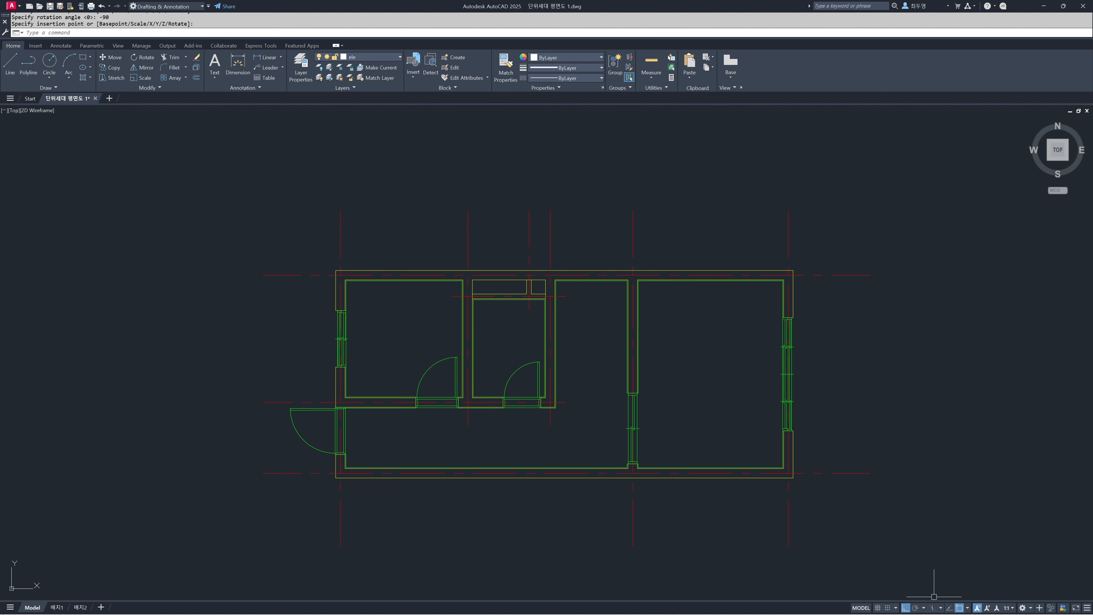
right_click(960, 610)
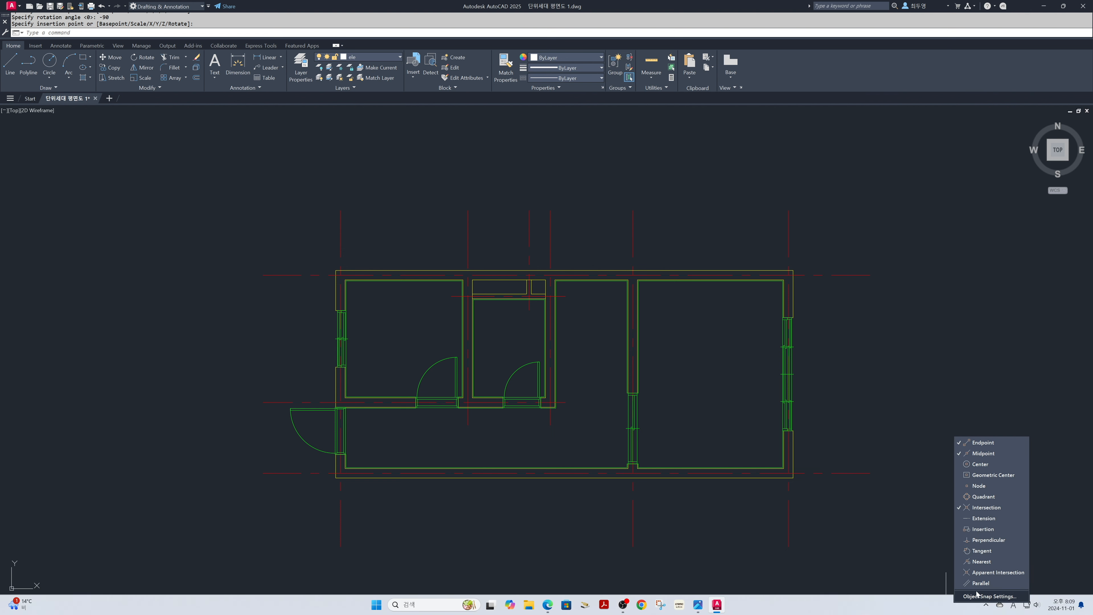
click(960, 453)
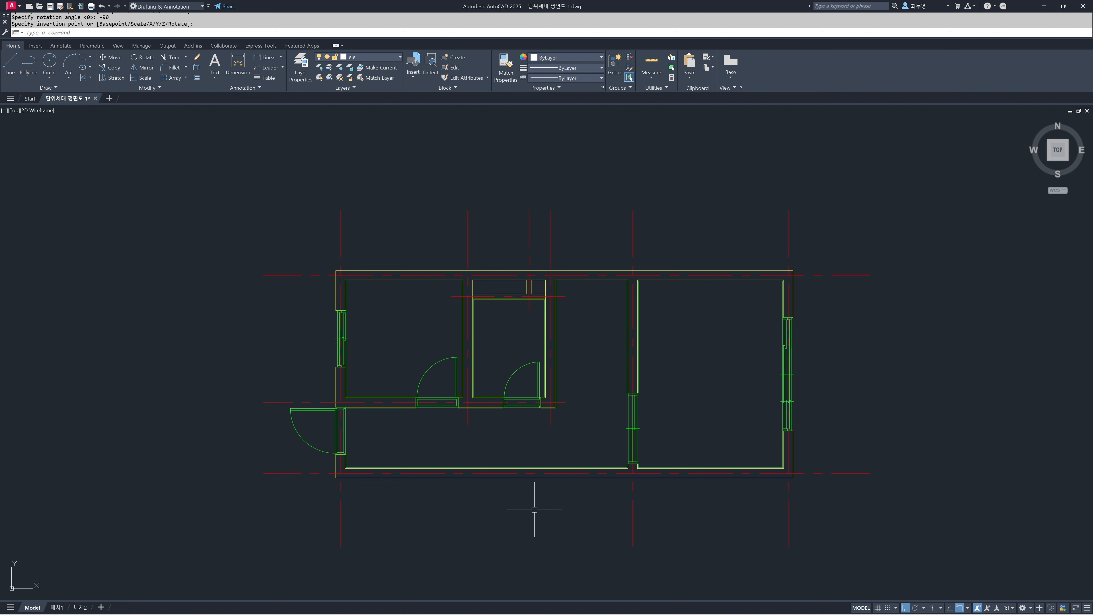
Step: Draw a vertical line along the outer wall face across the left room's window opening, from upper to lower jamb corner
scroll(334, 323, up, 6)
middle_drag(423, 350, 549, 352)
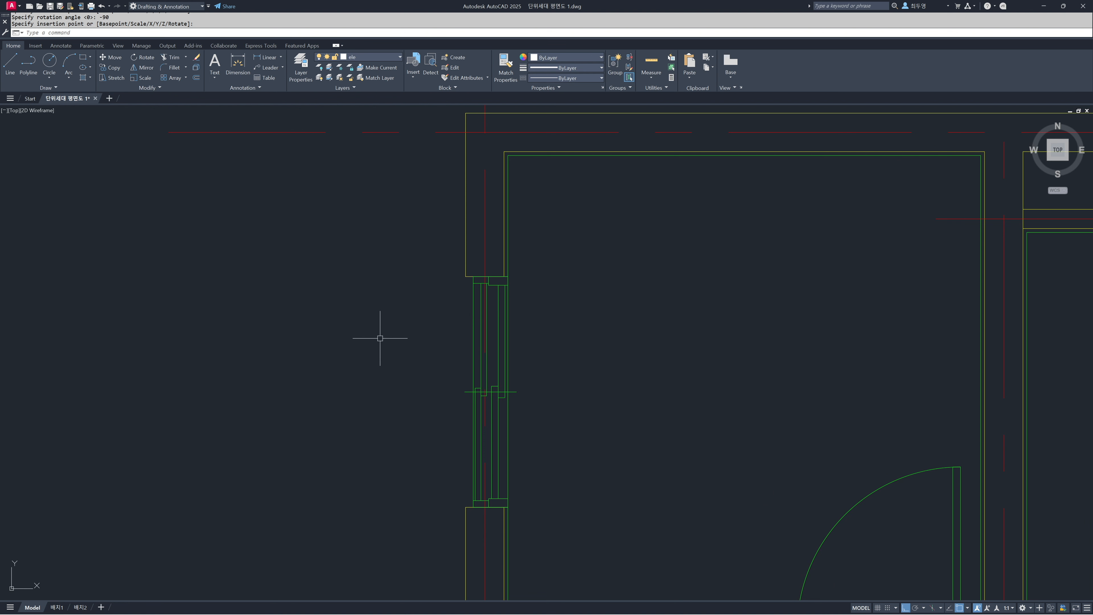
text(l)
key(Return)
click(466, 277)
click(466, 504)
key(Return)
Step: Draw a vertical line along the outer wall face across the right room's window opening, from upper to lower jamb corner
scroll(500, 394, down, 6)
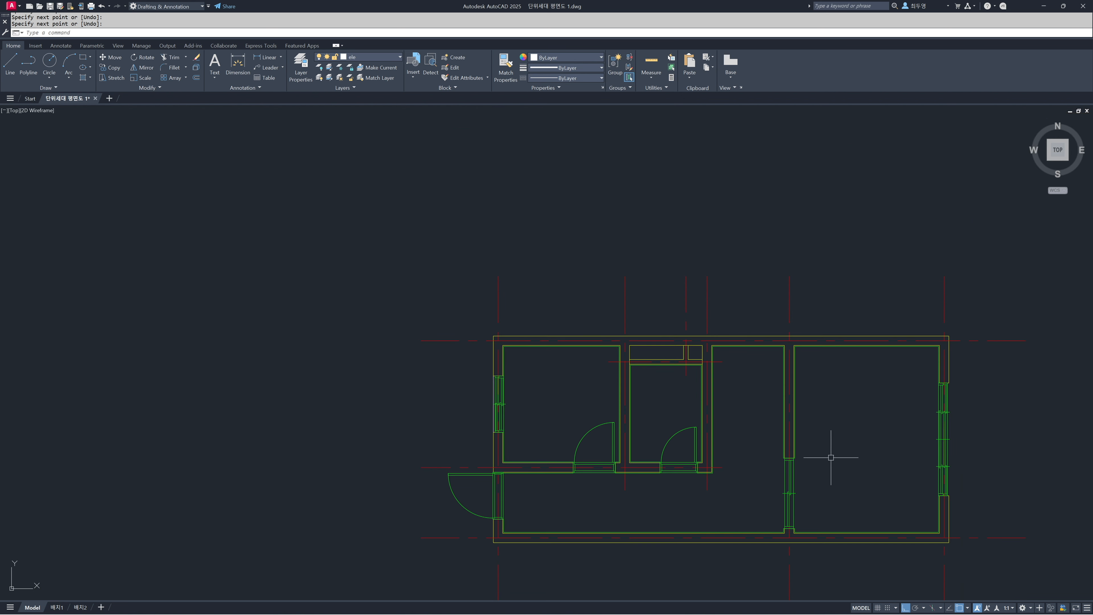
middle_drag(831, 458, 447, 403)
scroll(441, 386, up, 4)
middle_drag(541, 404, 475, 394)
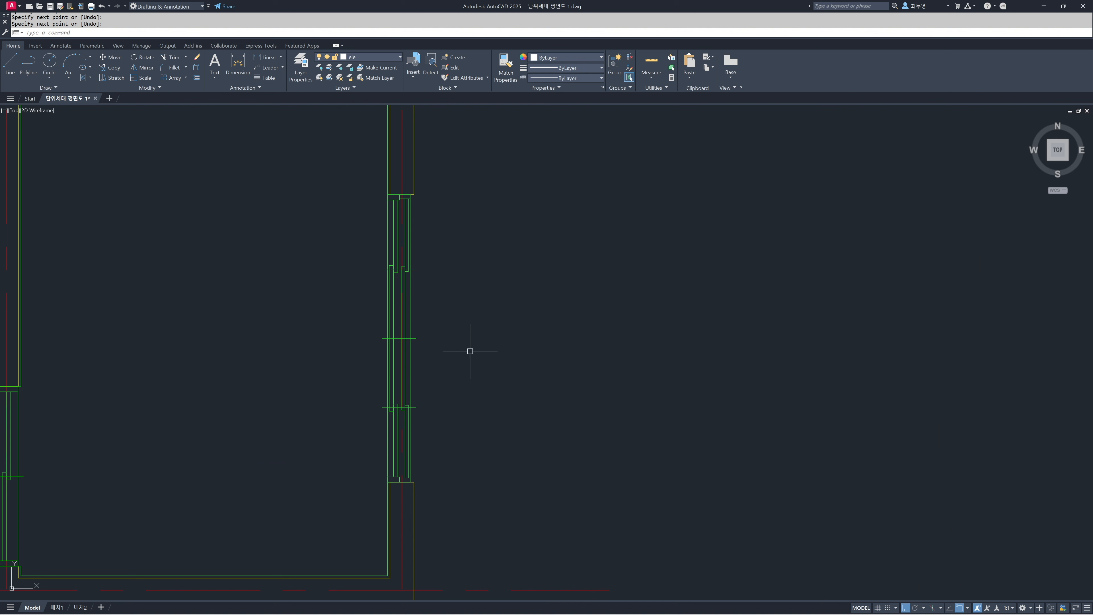
text(l)
key(Return)
click(414, 195)
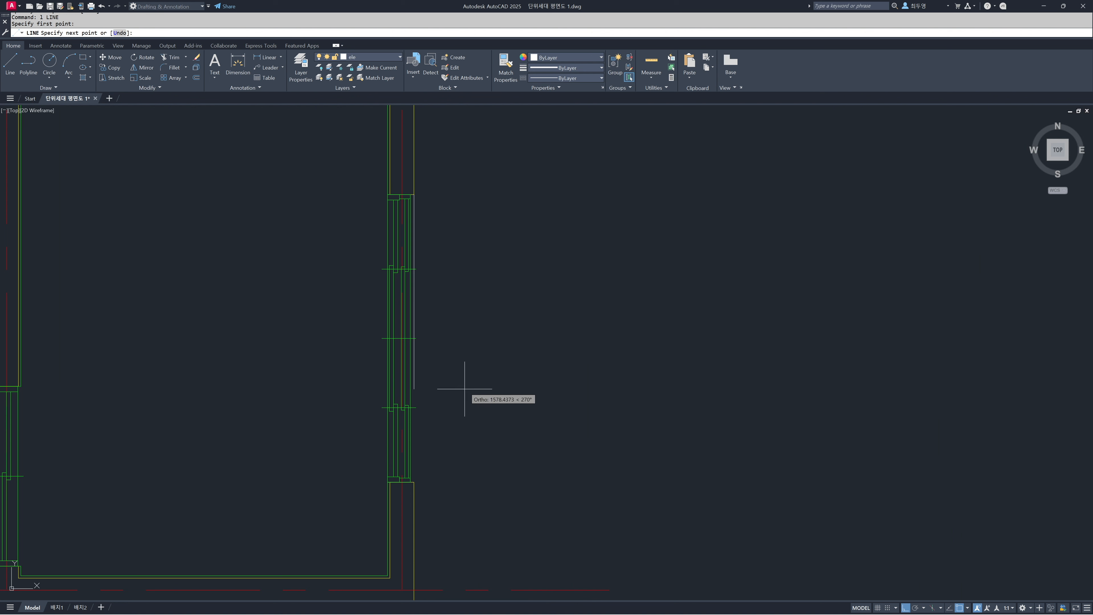
click(426, 481)
key(Return)
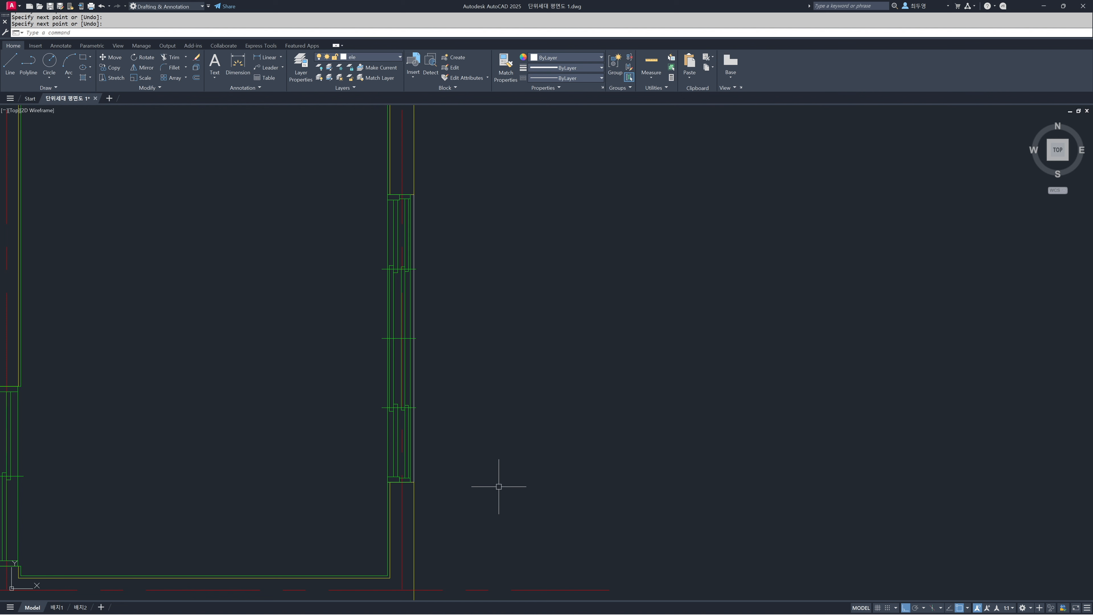
Step: With object snap off, offset the left outer wall's vertical centerline 1100 into the entrance hall, placing the copy on the current layer
scroll(435, 440, down, 5)
middle_drag(349, 439, 636, 420)
middle_drag(480, 414, 510, 410)
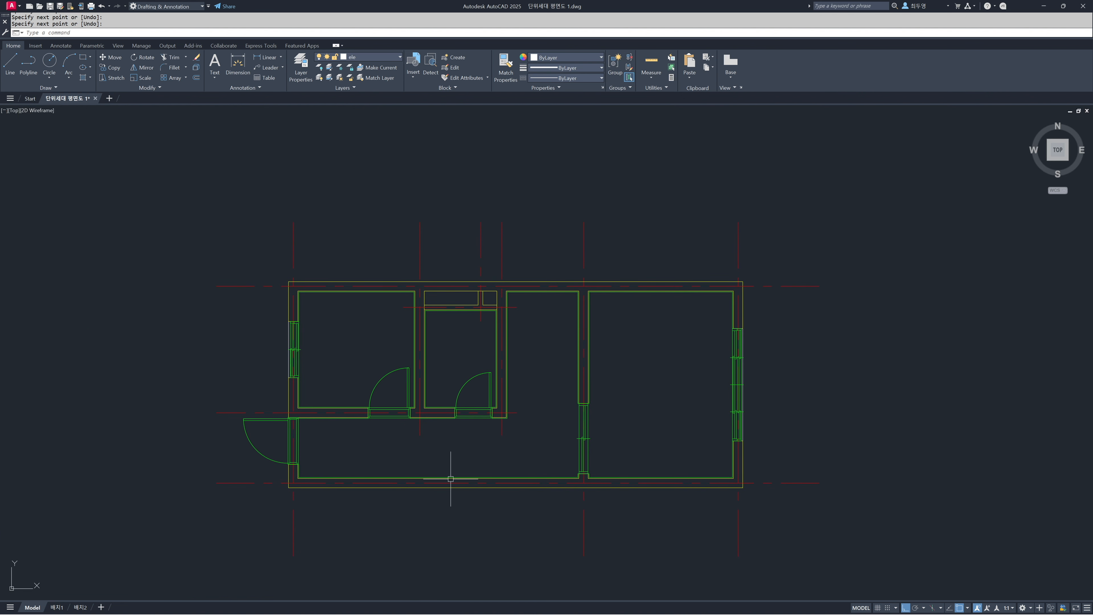
scroll(313, 455, up, 4)
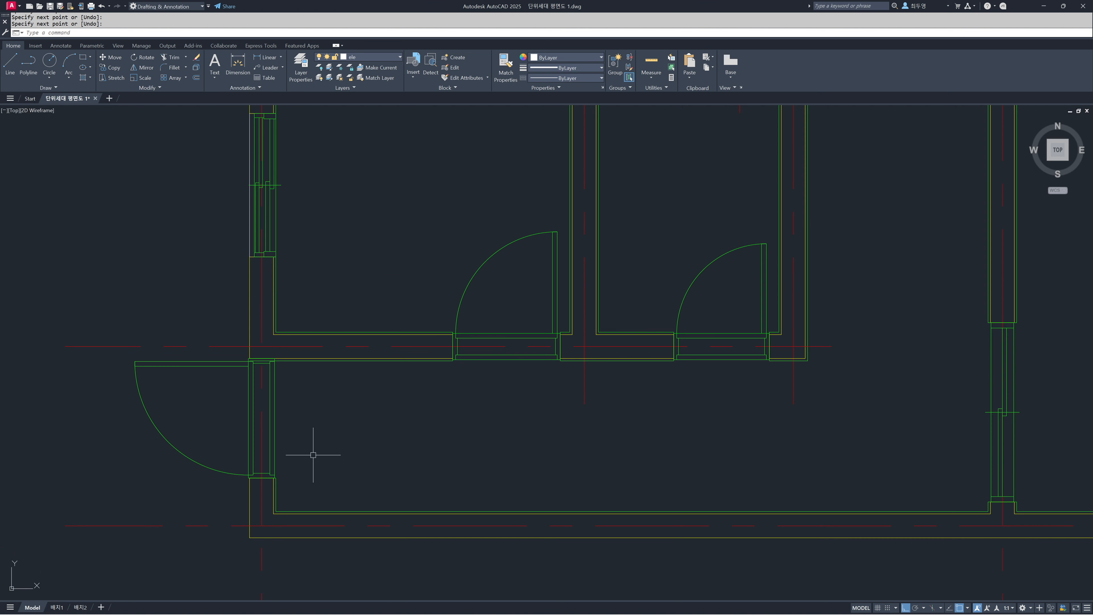
scroll(326, 455, up, 2)
middle_drag(342, 452, 544, 401)
scroll(584, 407, down, 2)
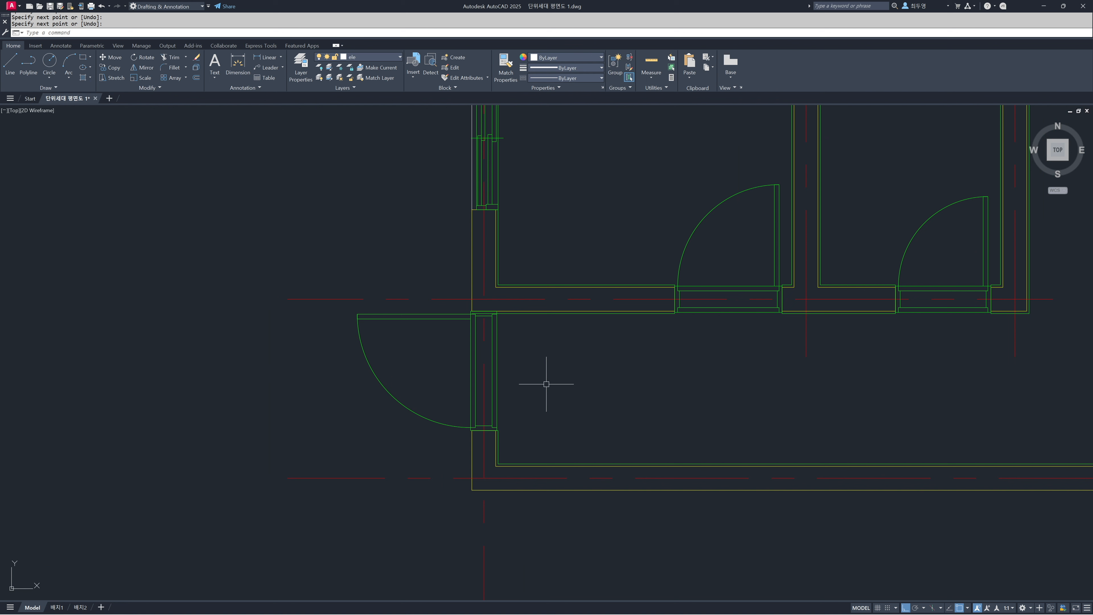
key(F3)
key(Return)
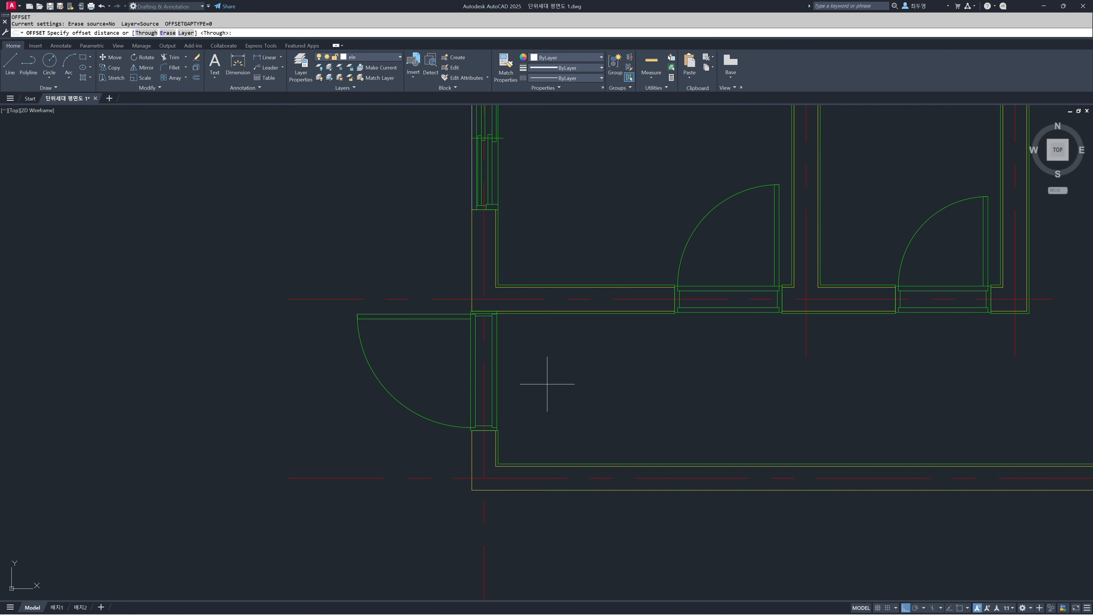
click(186, 33)
click(185, 33)
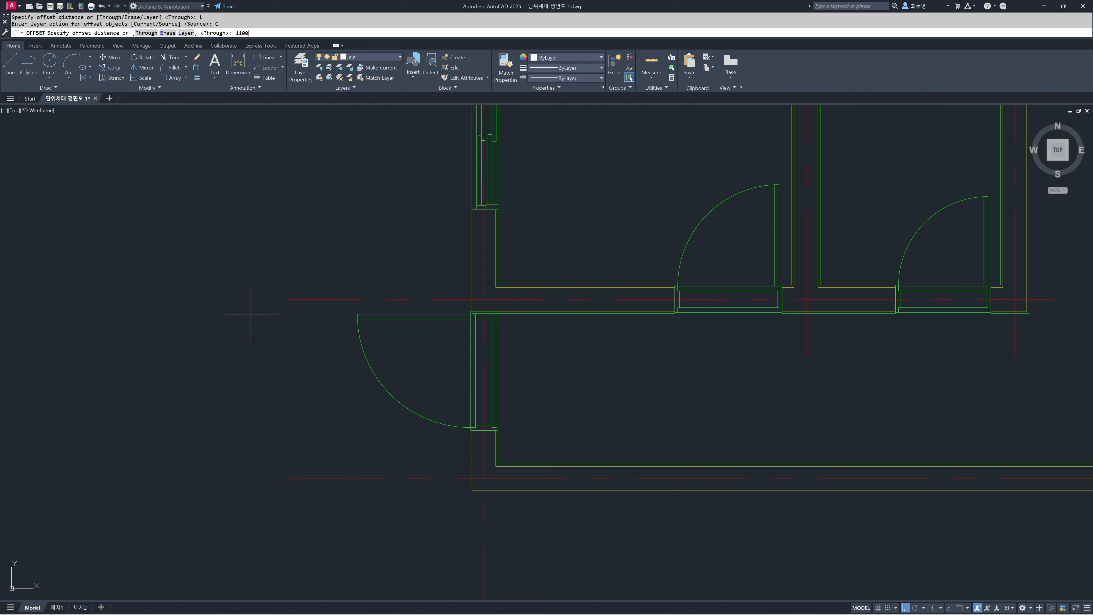
key(Return)
click(486, 451)
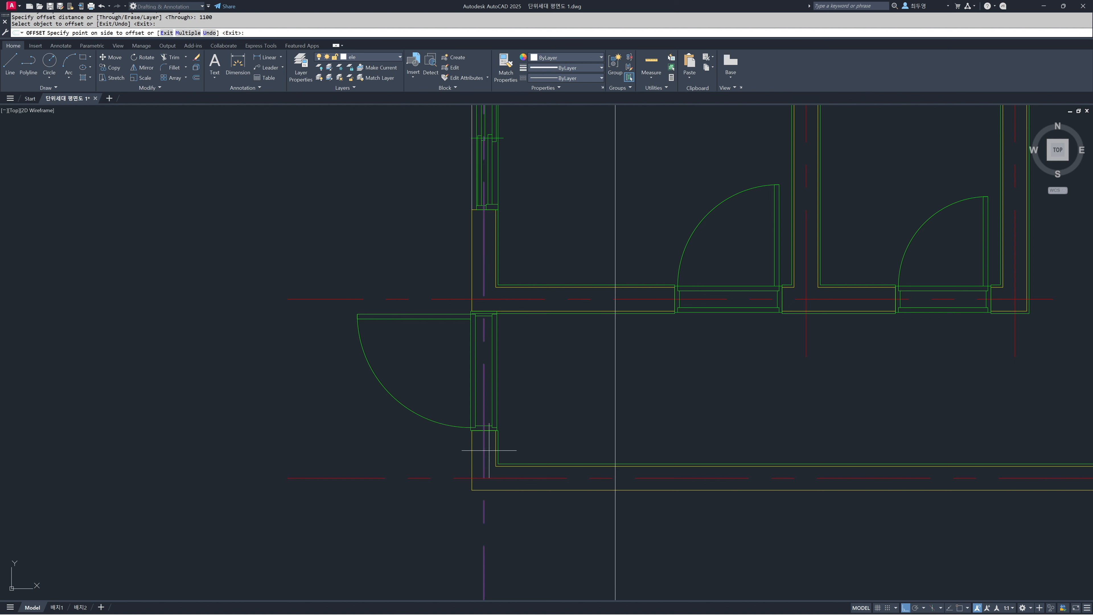
click(575, 442)
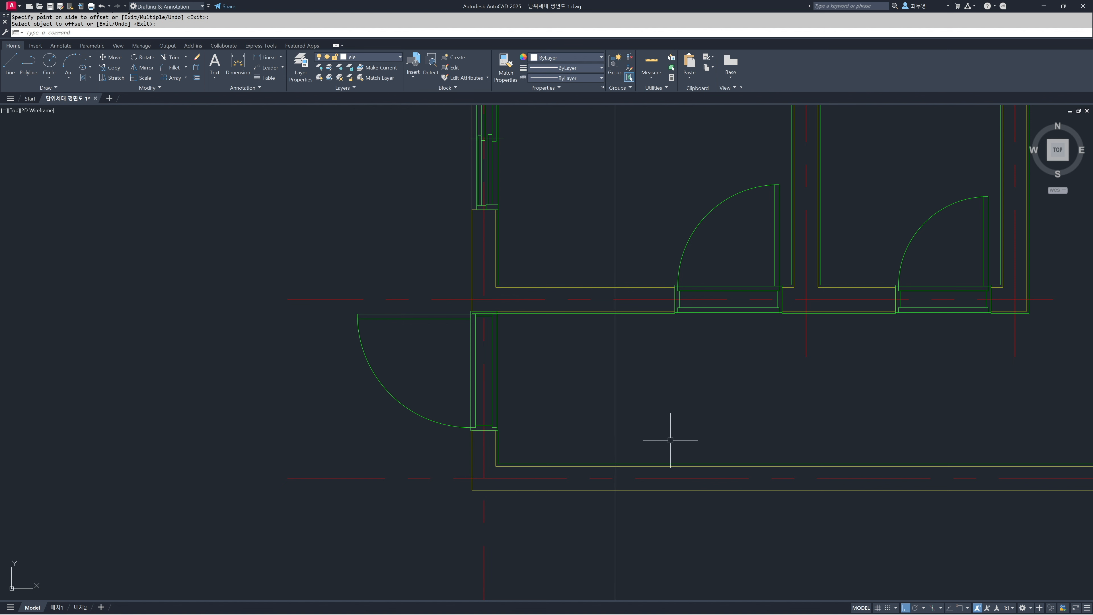
Step: Trim the offset line above and below the entrance hall, using the hall's upper and lower finish lines as cutting edges
text(tr)
key(Return)
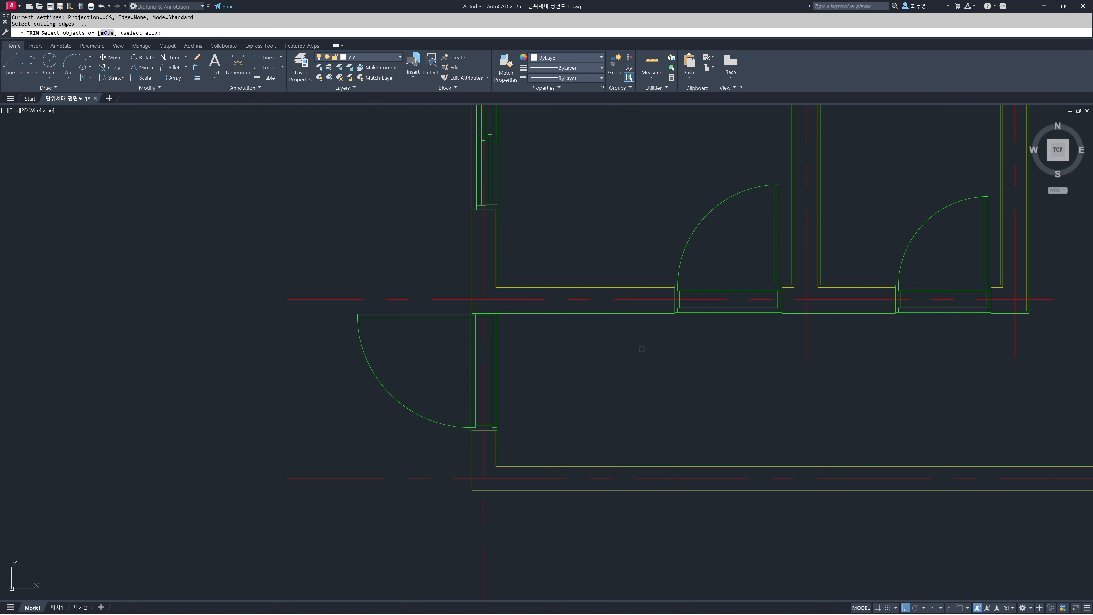
click(629, 314)
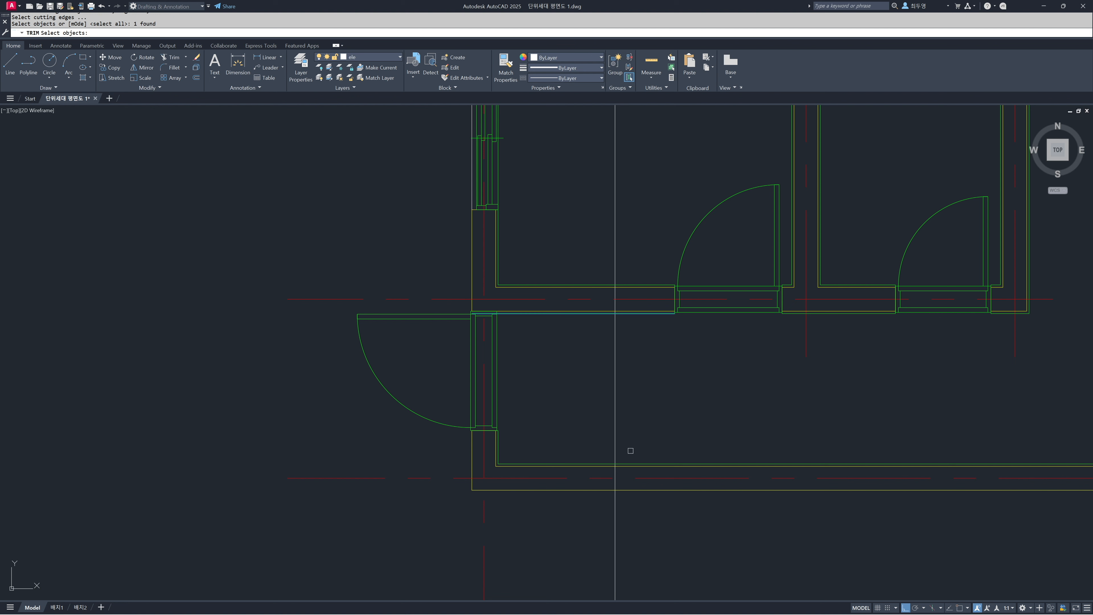
click(631, 463)
key(Return)
click(614, 517)
click(616, 268)
key(Return)
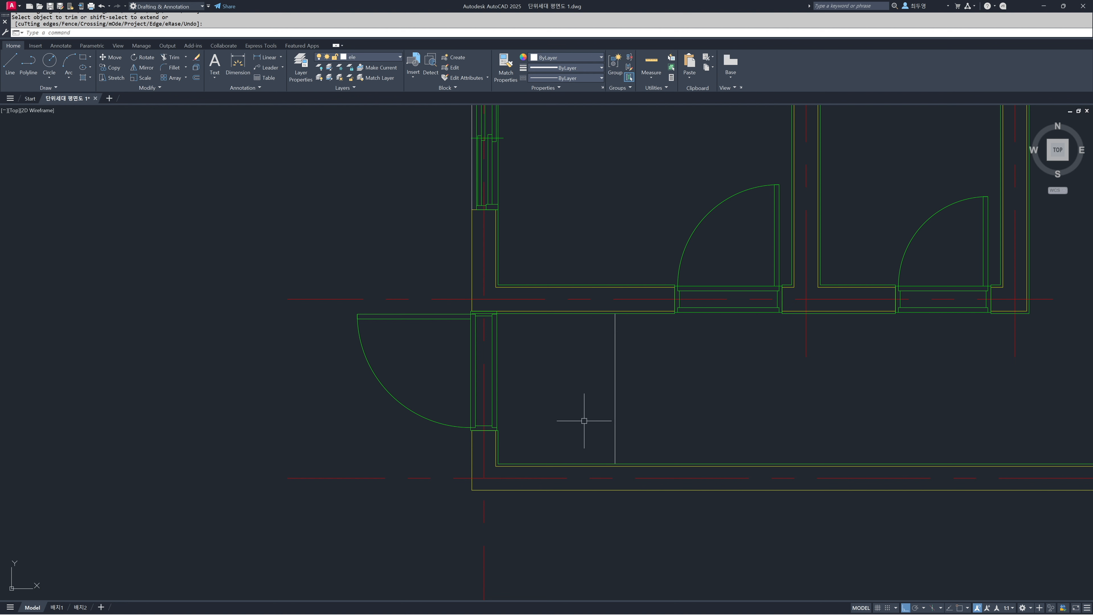
Step: Make fur the current layer and, with object snap on, draw a horizontal line from the finish-line corner below the entrance door past the entrance line
click(399, 58)
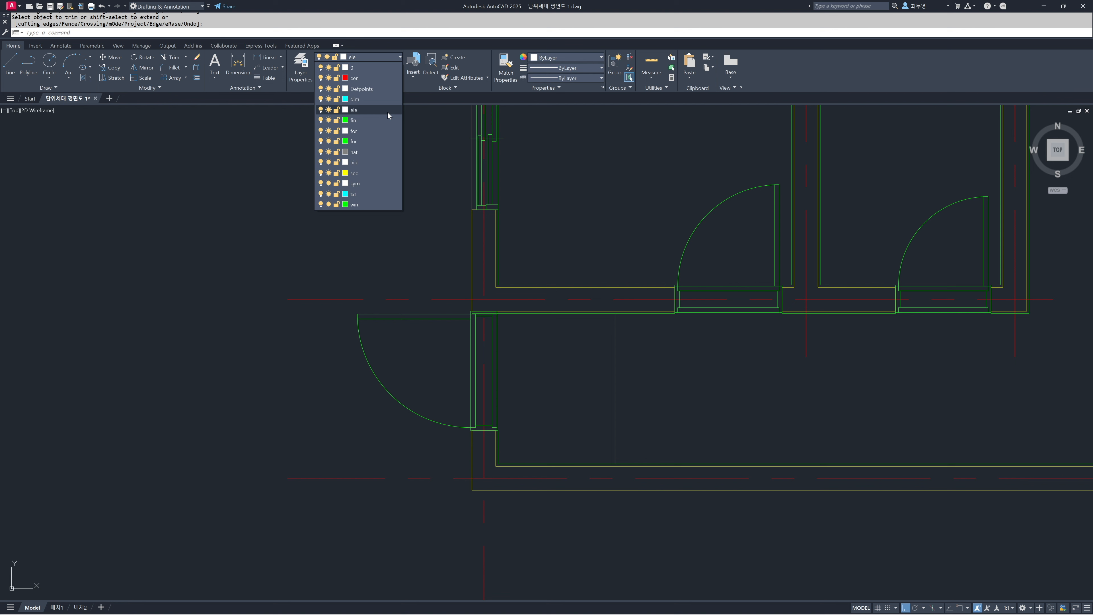
click(368, 141)
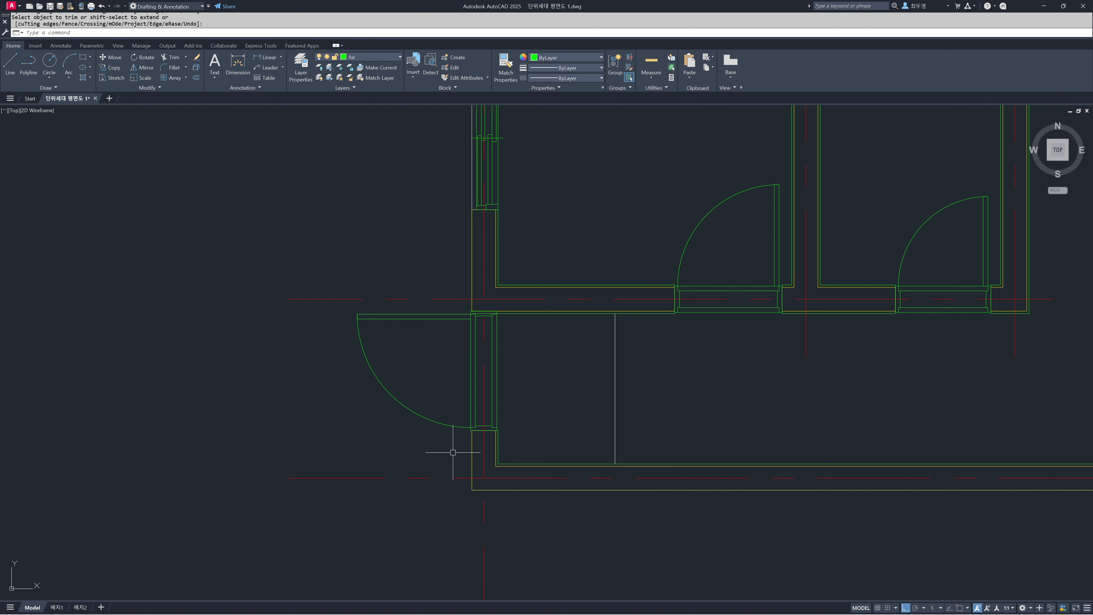
mouse_move(569, 410)
middle_down()
mouse_move(529, 320)
mouse_move(519, 337)
middle_up()
scroll(520, 337, up, 4)
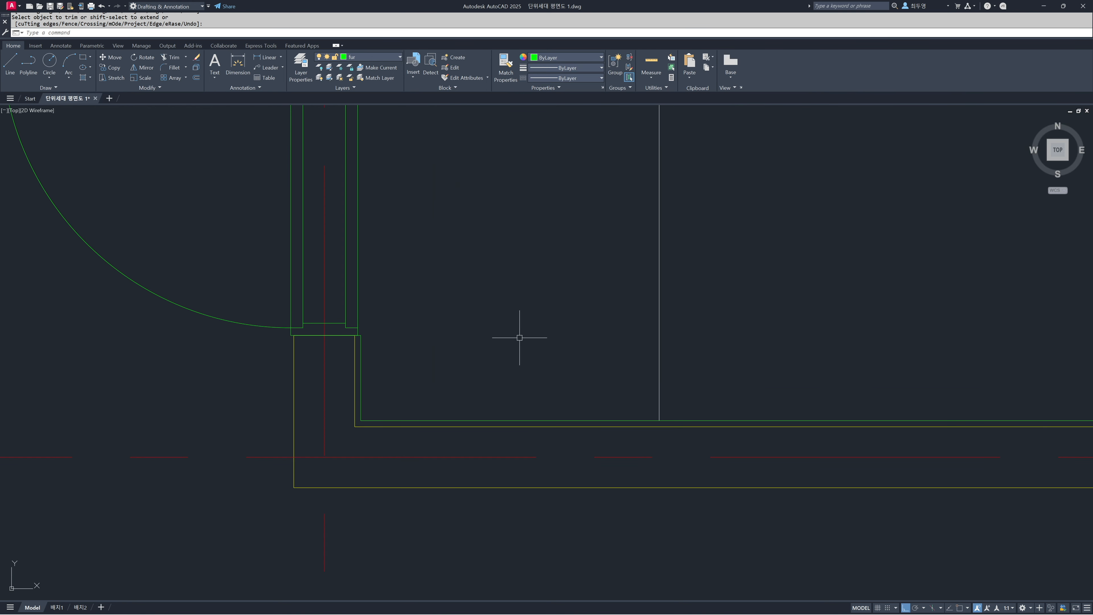
text(l)
key(Return)
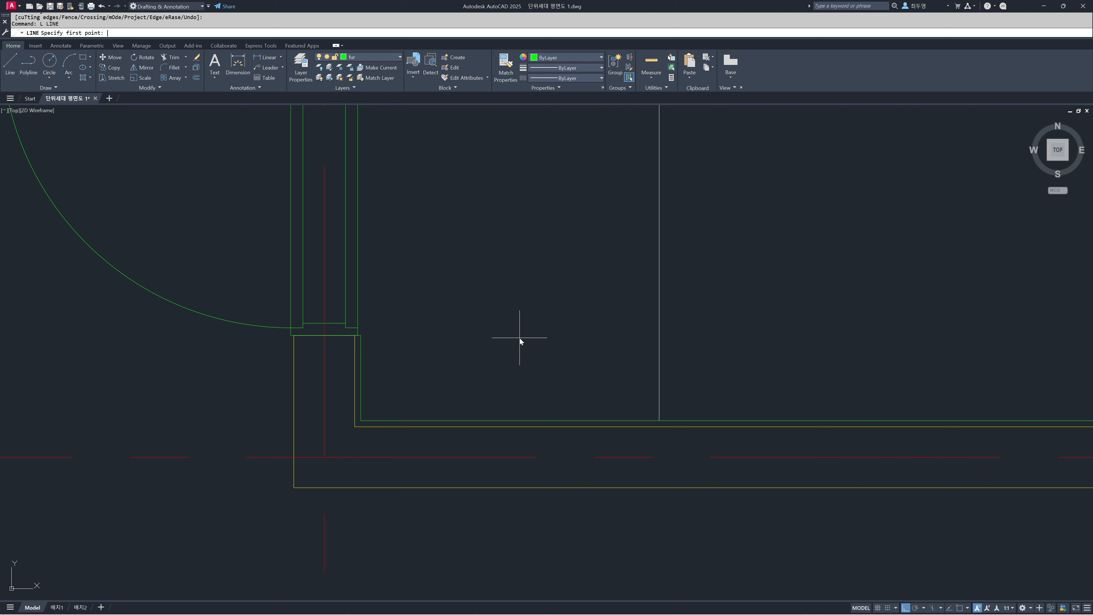
key(F3)
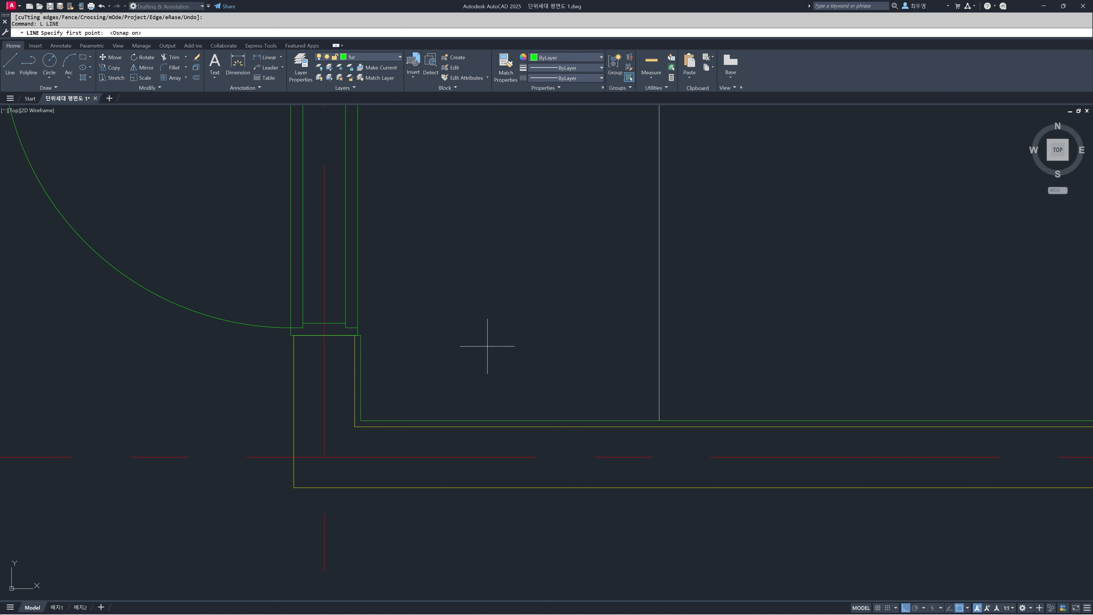
click(364, 343)
click(720, 361)
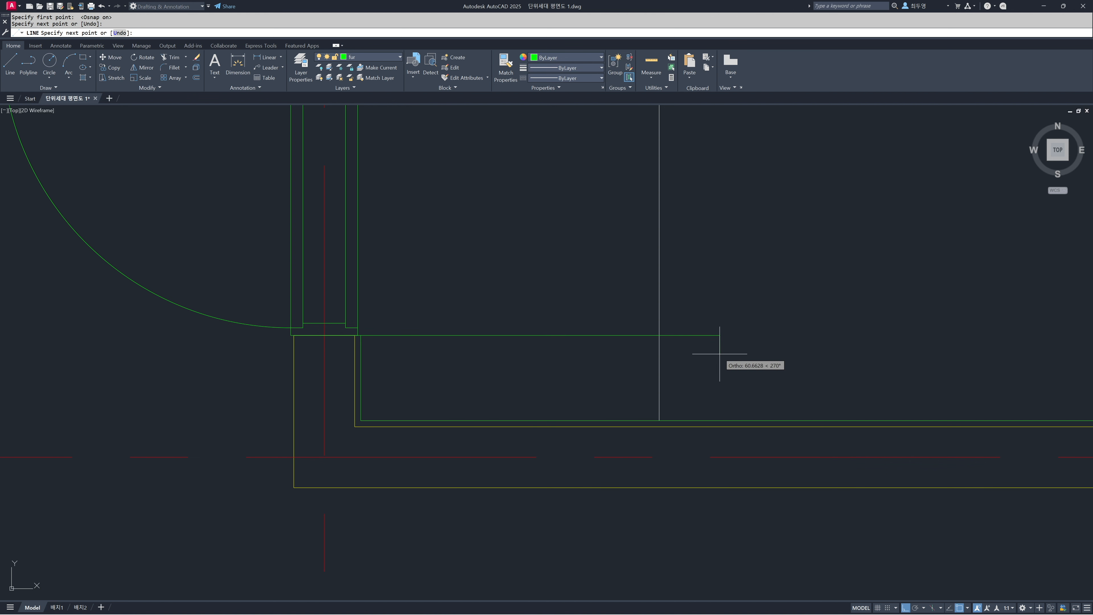
key(Return)
Step: Stretch the horizontal line's inner end back to its intersection with the vertical entrance line
click(698, 335)
click(720, 336)
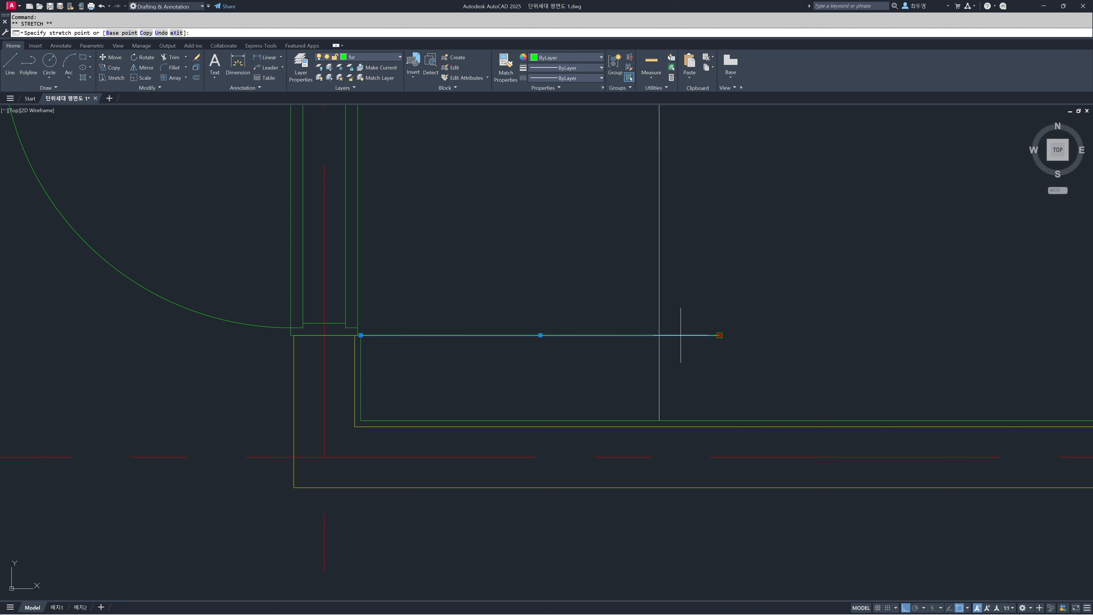
click(659, 335)
key(Escape)
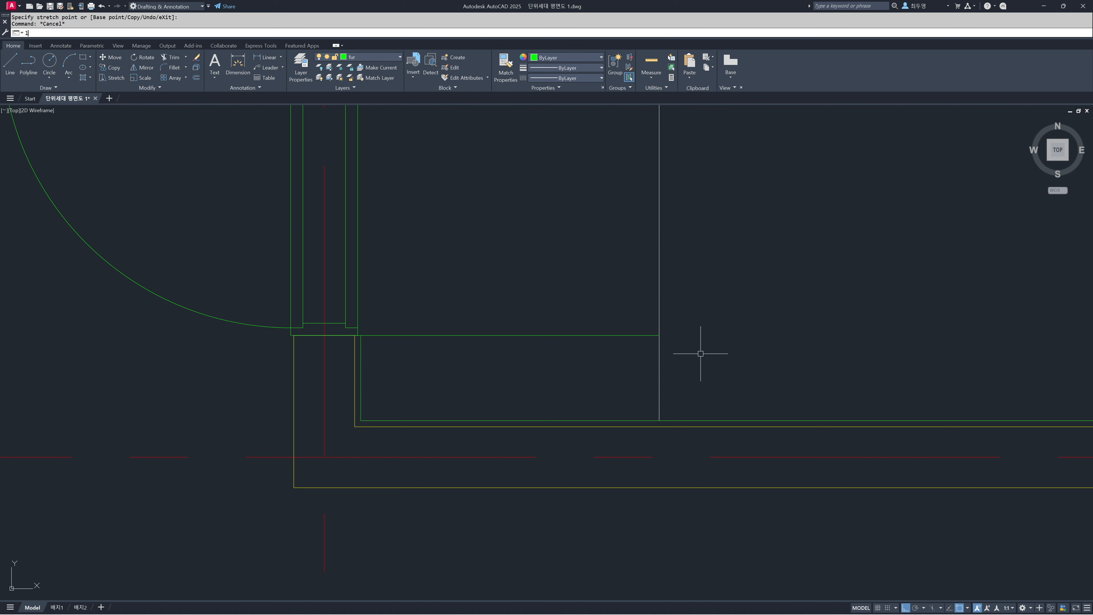
Step: Turn Ortho off and draw a diagonal across the rectangle below the entrance door, from its upper inner corner to the opposite wall corner
text(1)
key(Return)
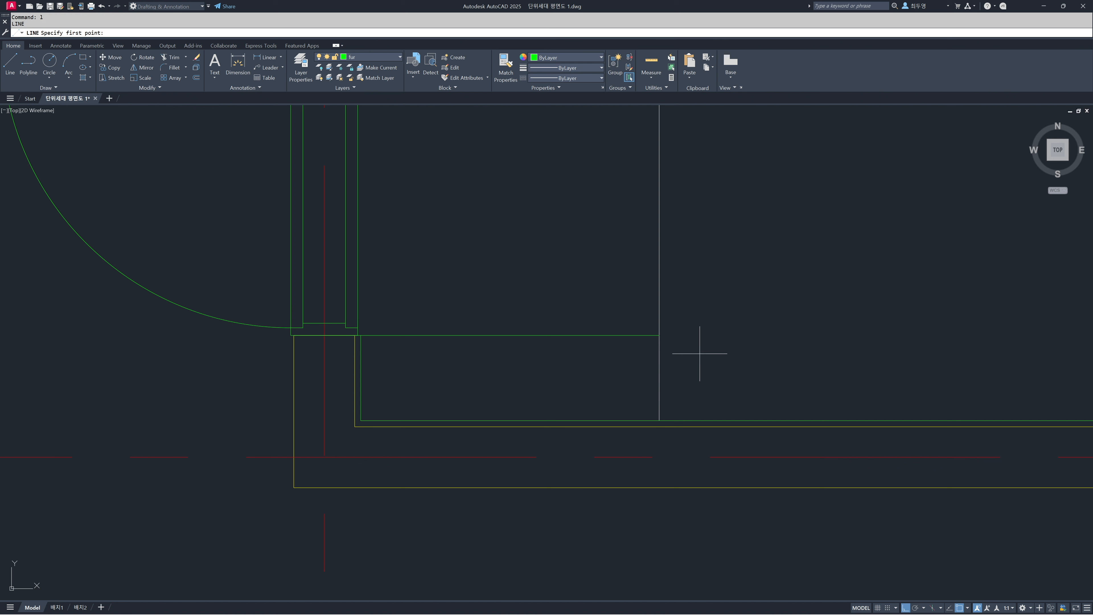
key(F8)
click(660, 335)
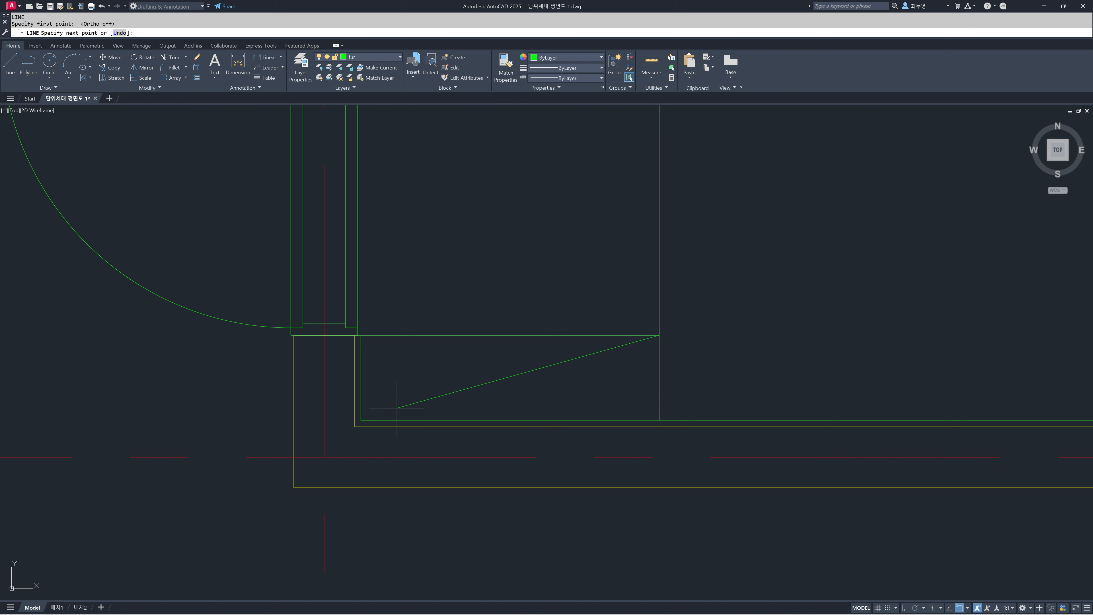
click(360, 420)
key(Return)
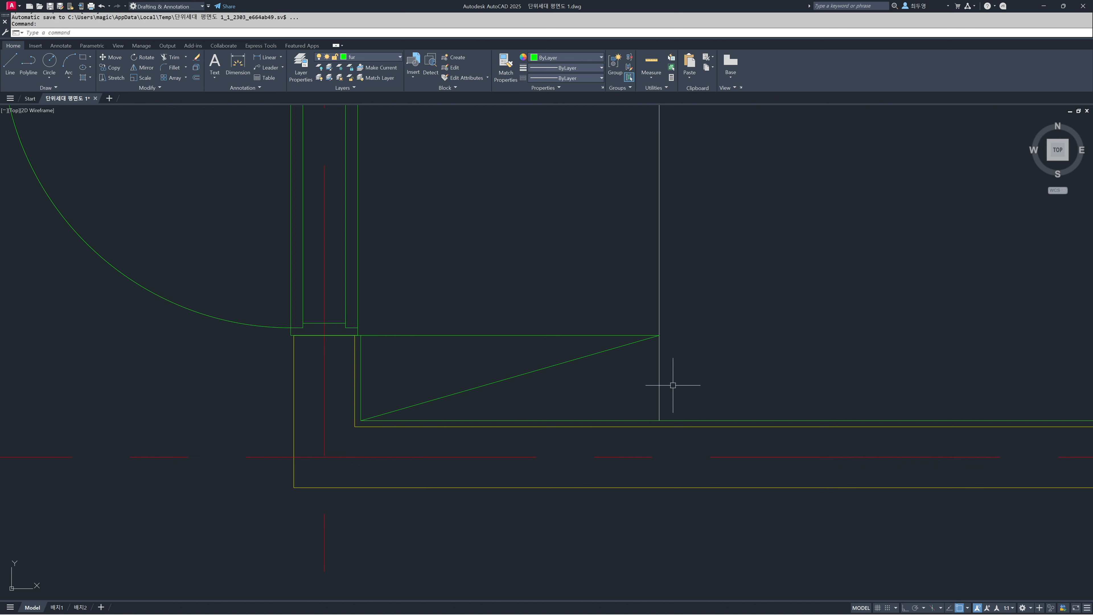
scroll(704, 375, down, 7)
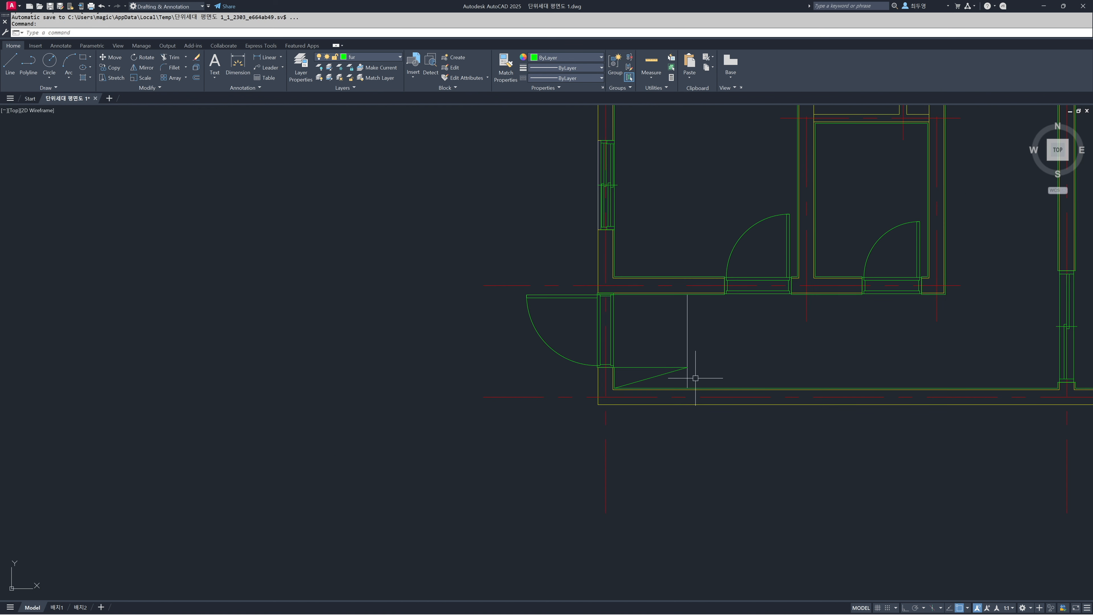
scroll(779, 359, down, 2)
middle_drag(815, 358, 482, 447)
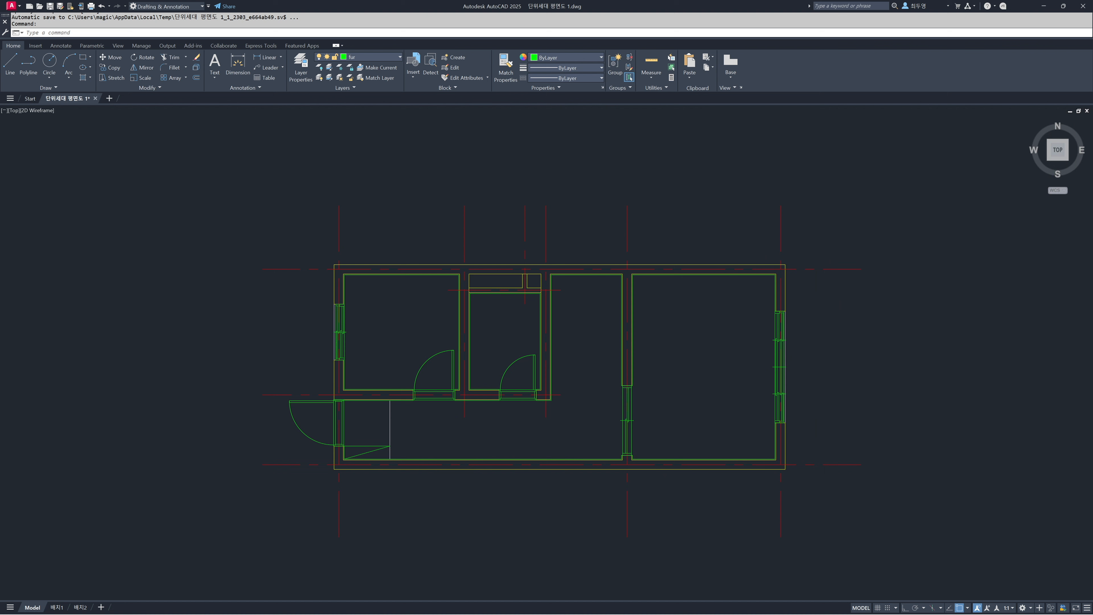
middle_drag(535, 380, 536, 376)
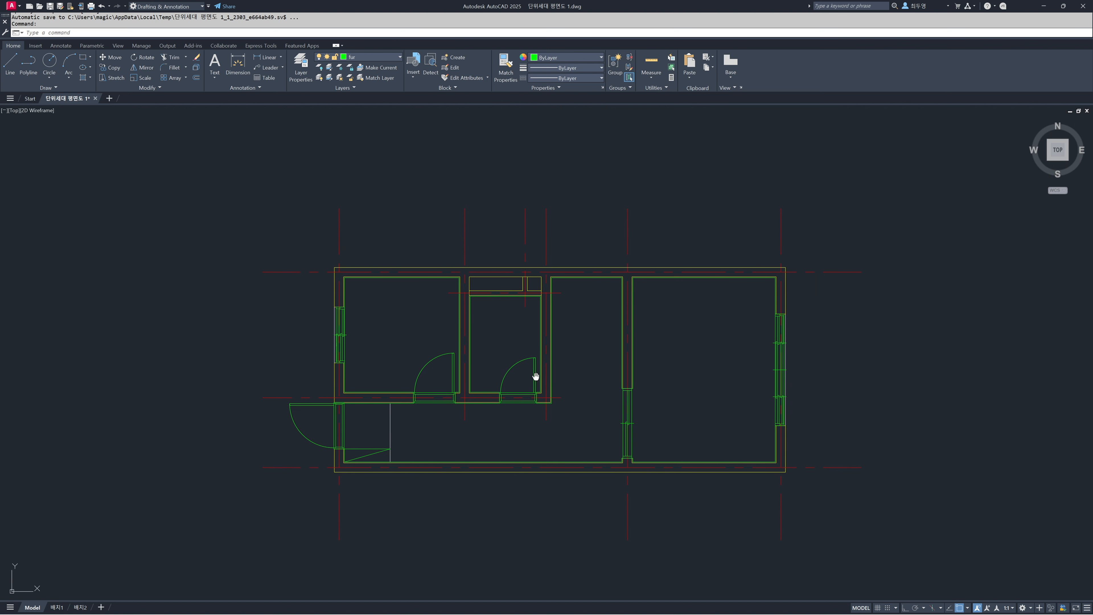
middle_drag(603, 411, 604, 409)
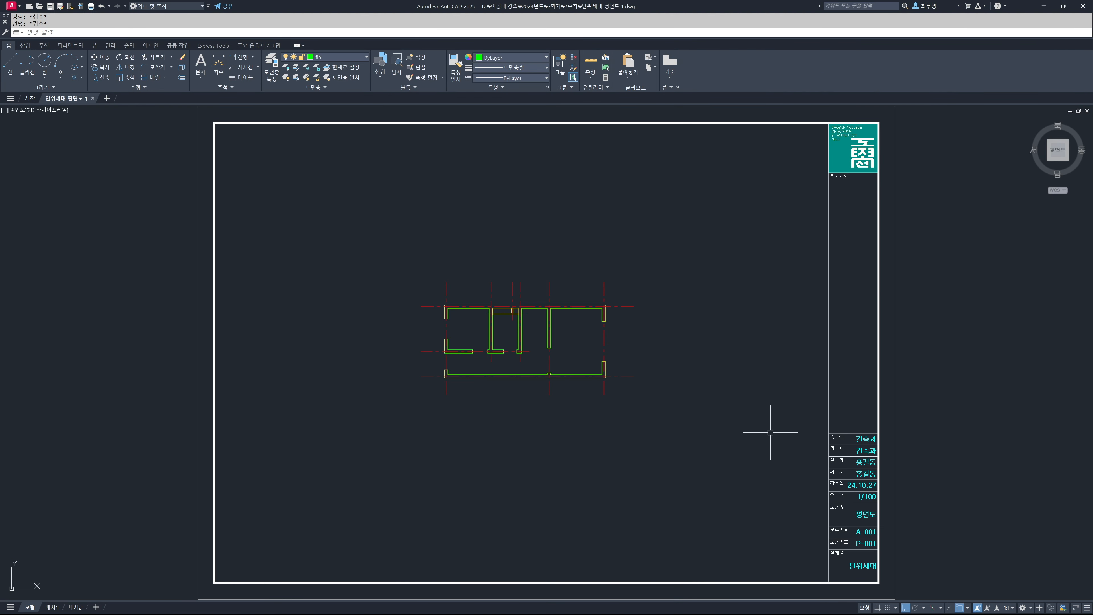
Step: Make win the current layer and check the active object snap modes
text(z)
key(Return)
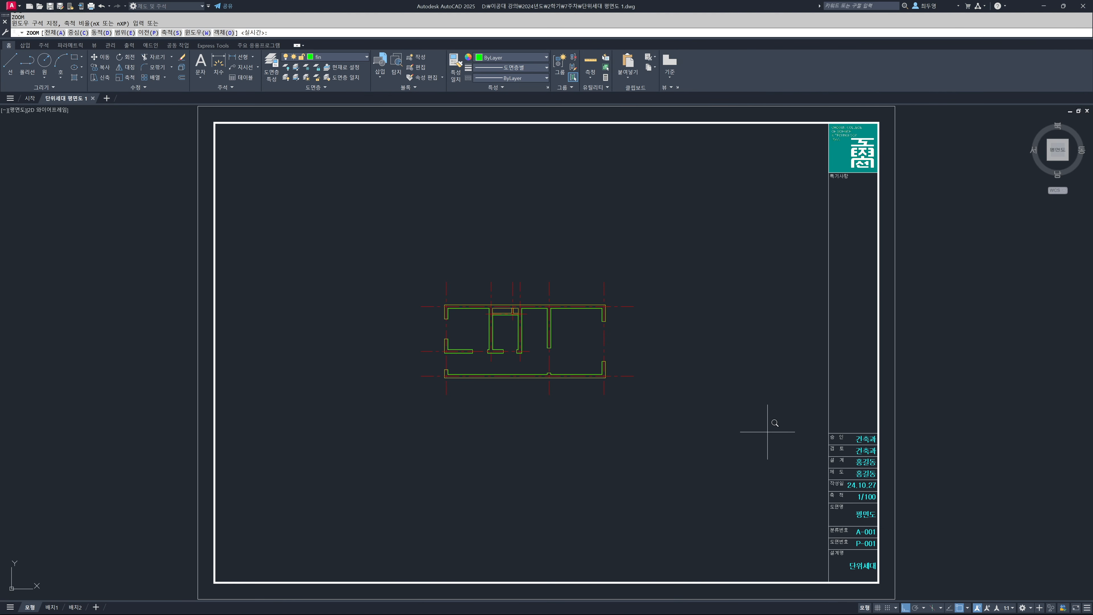
click(425, 289)
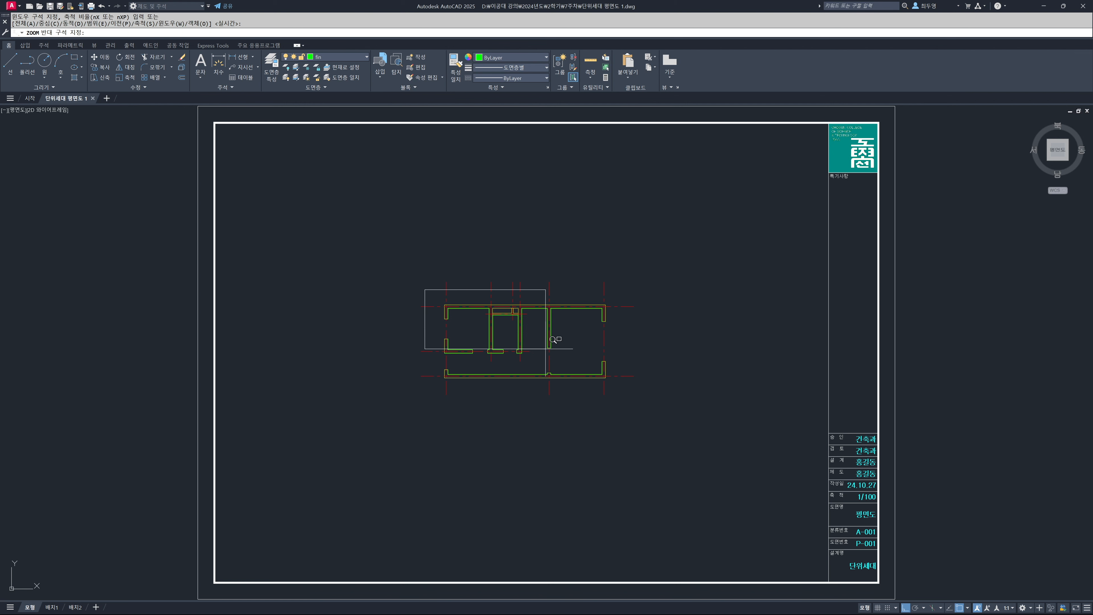
click(620, 394)
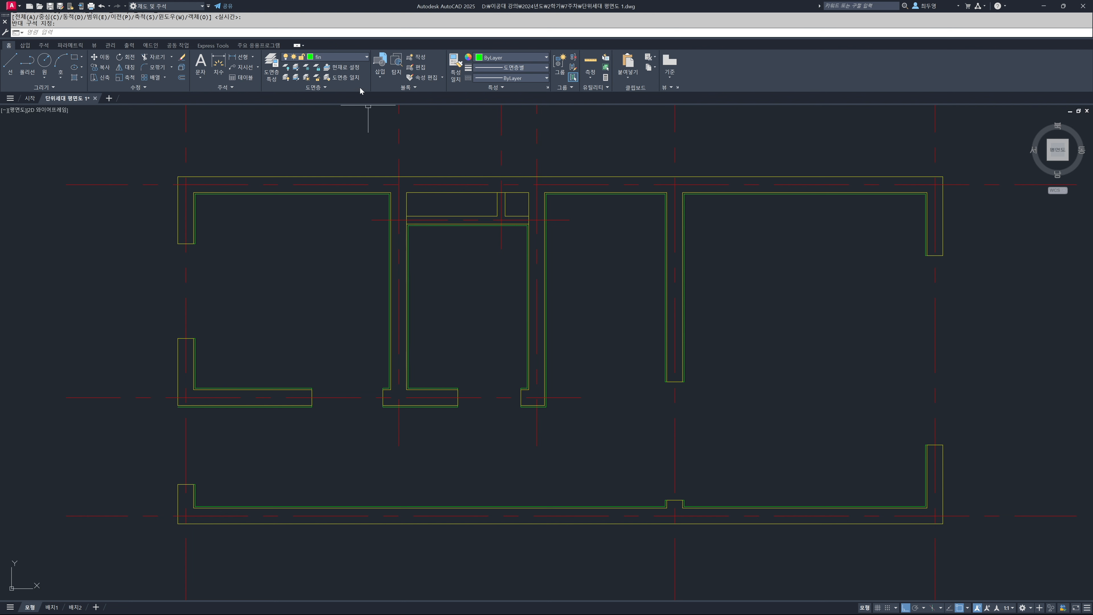
click(348, 58)
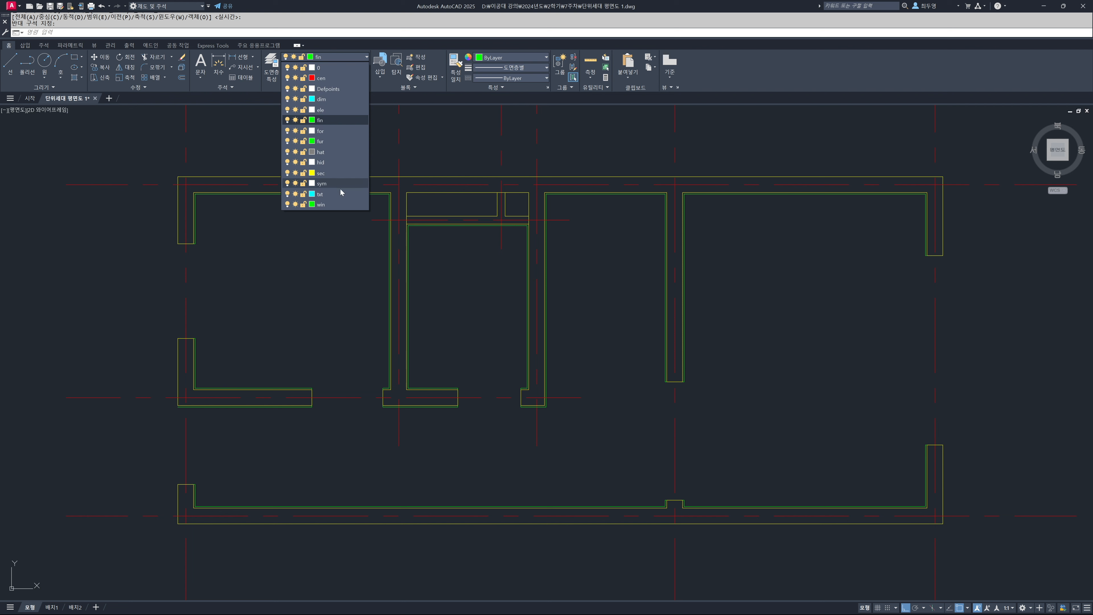
click(338, 205)
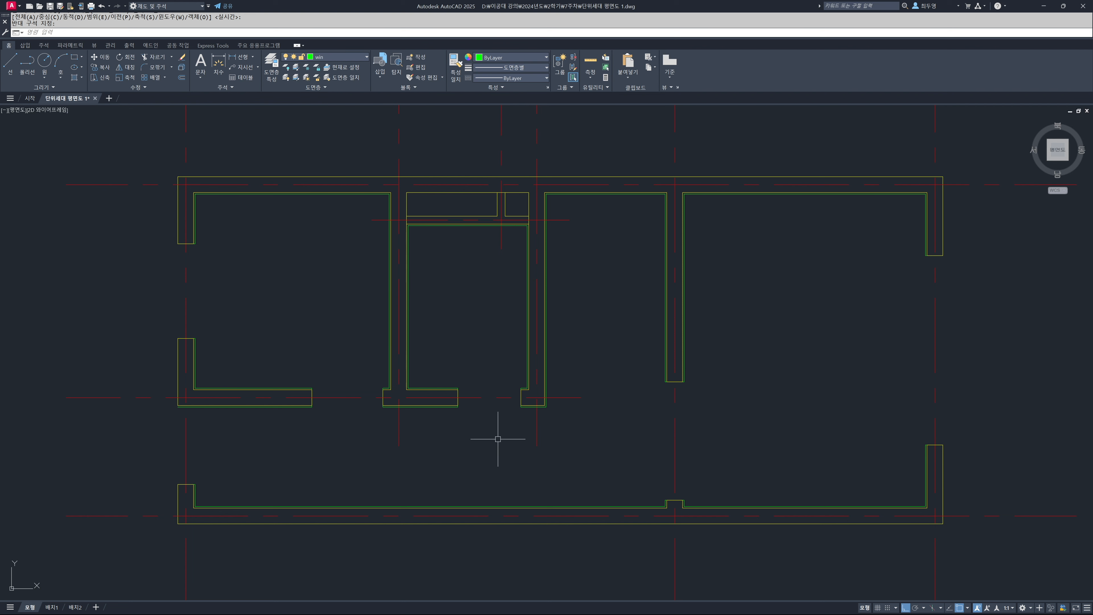
right_click(960, 611)
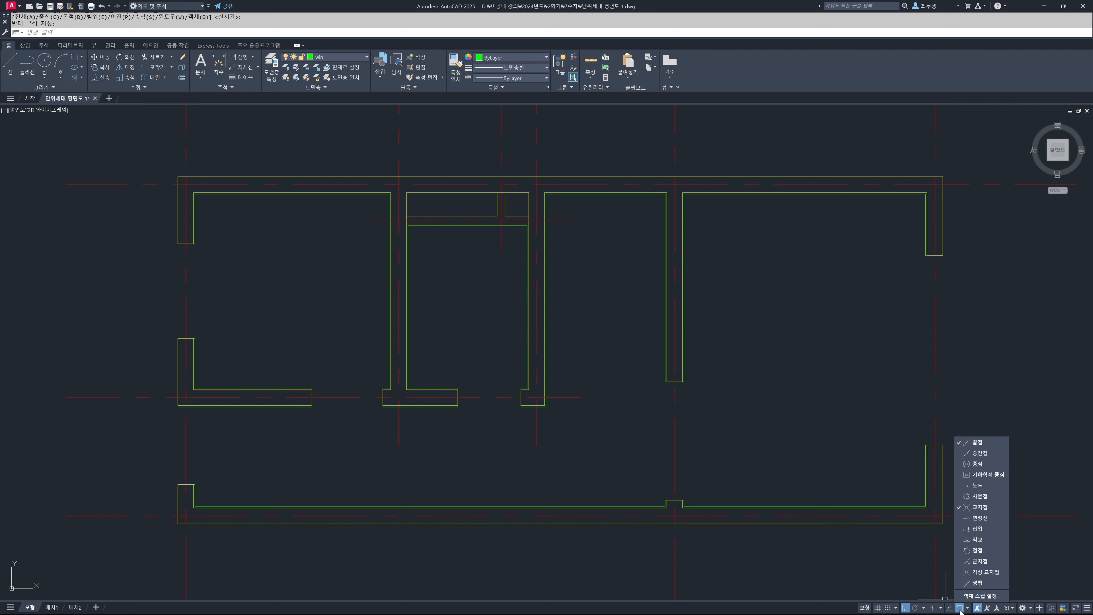
click(891, 486)
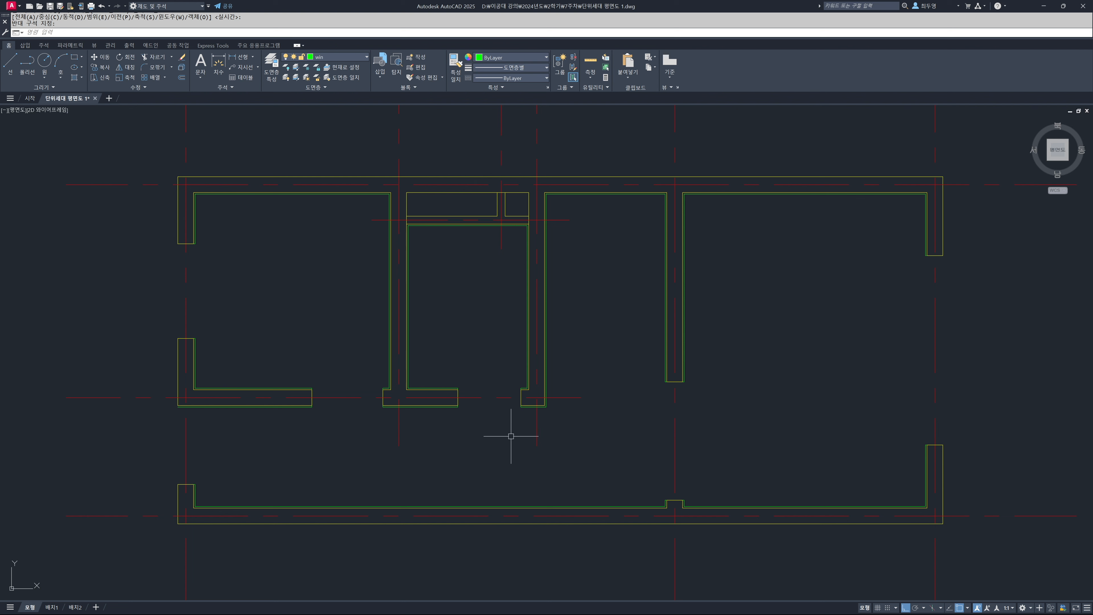
Step: Insert the D-HD-C door block at the right jamb midpoint of the small middle room's lower opening
key(Return)
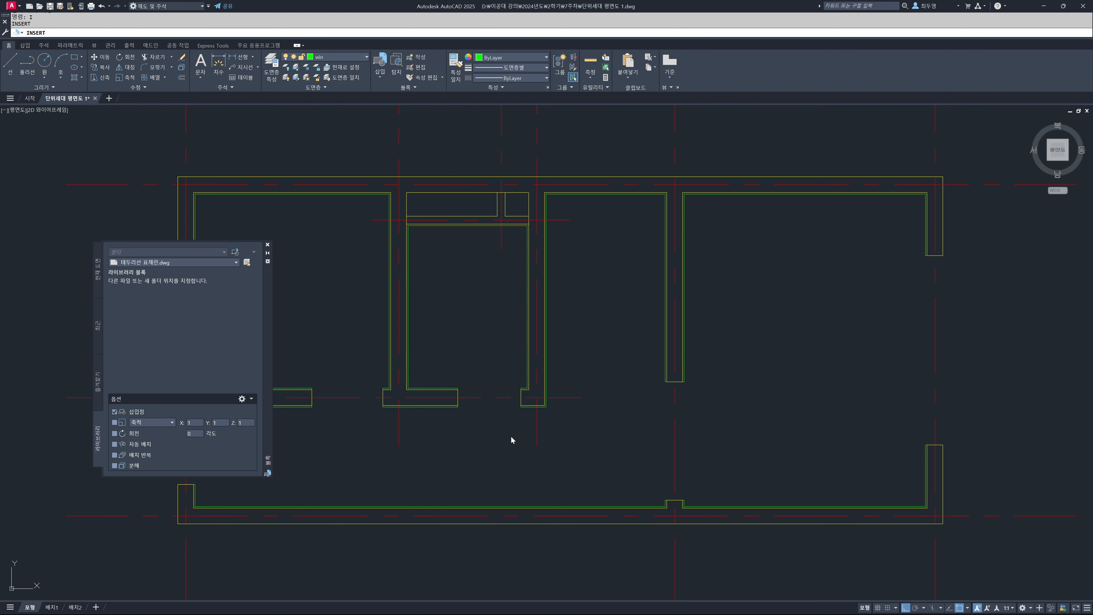
click(236, 254)
click(117, 341)
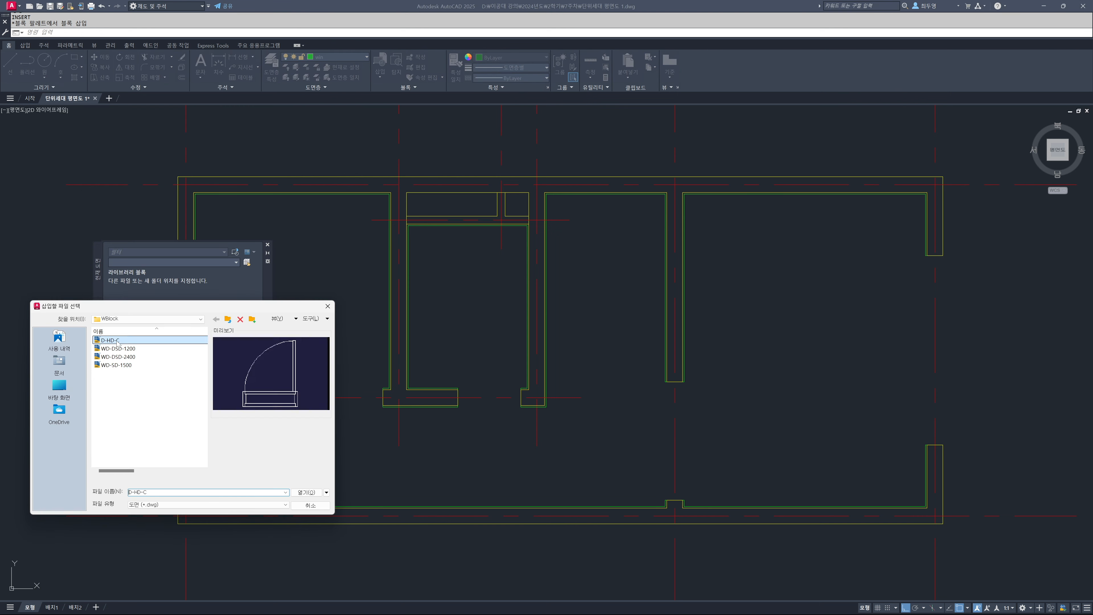
click(307, 493)
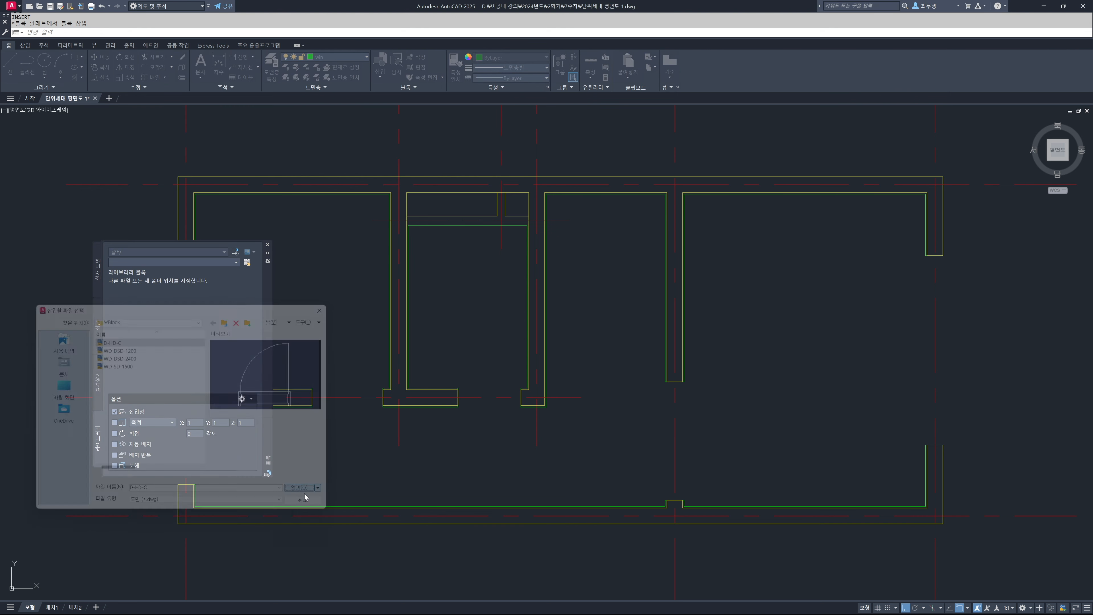
click(520, 398)
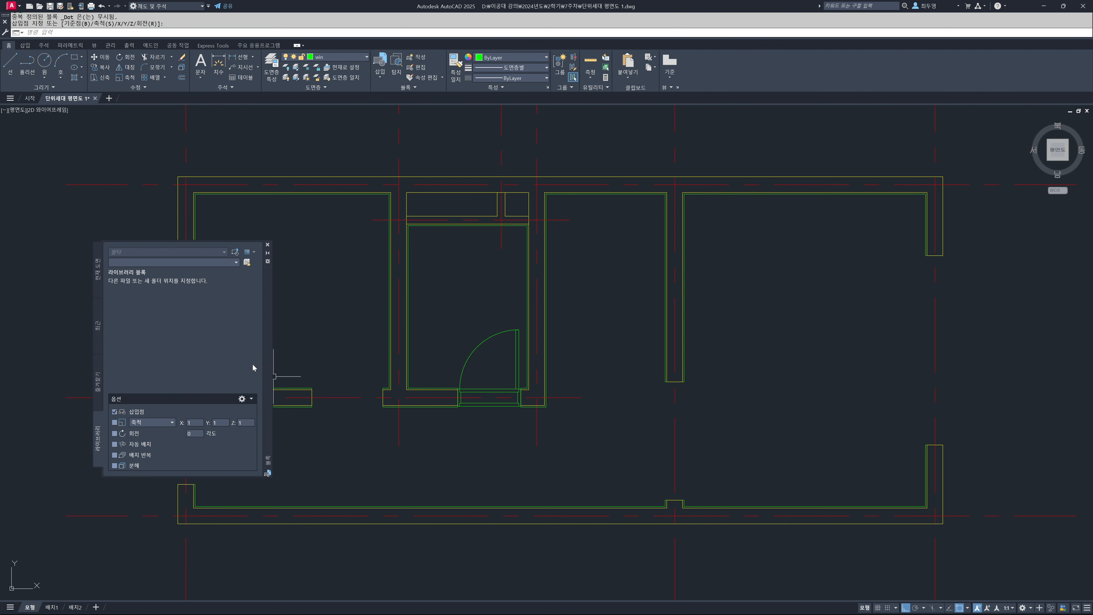
Step: Copy the door block from its jamb midpoint to the right jamb midpoint of the left room's lower opening
drag(266, 361, 175, 354)
middle_drag(344, 379, 498, 379)
text(cp)
key(Return)
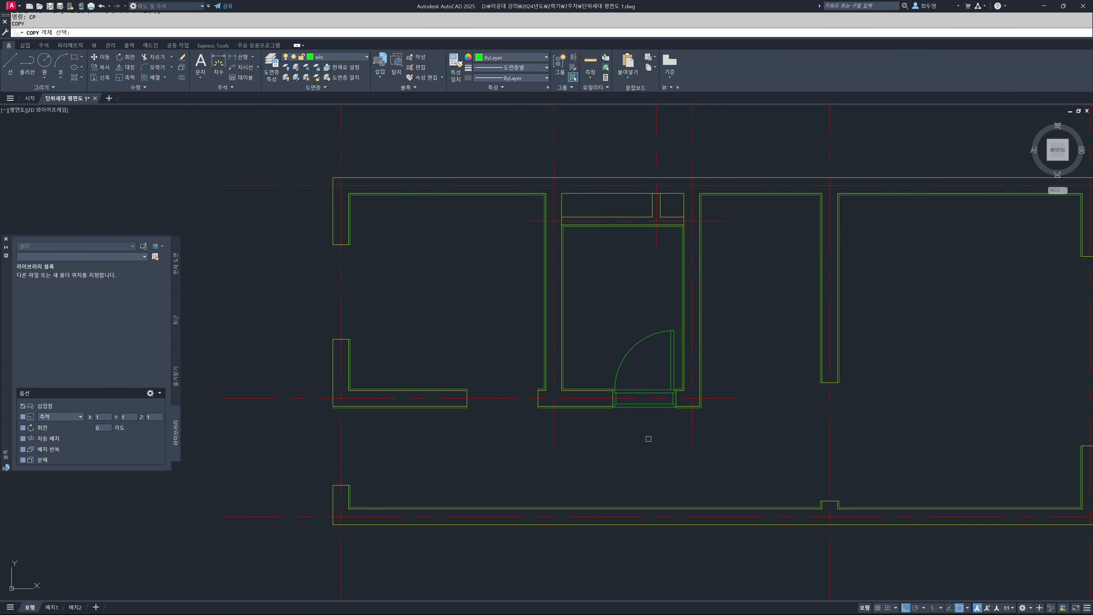
click(670, 374)
key(Return)
click(676, 399)
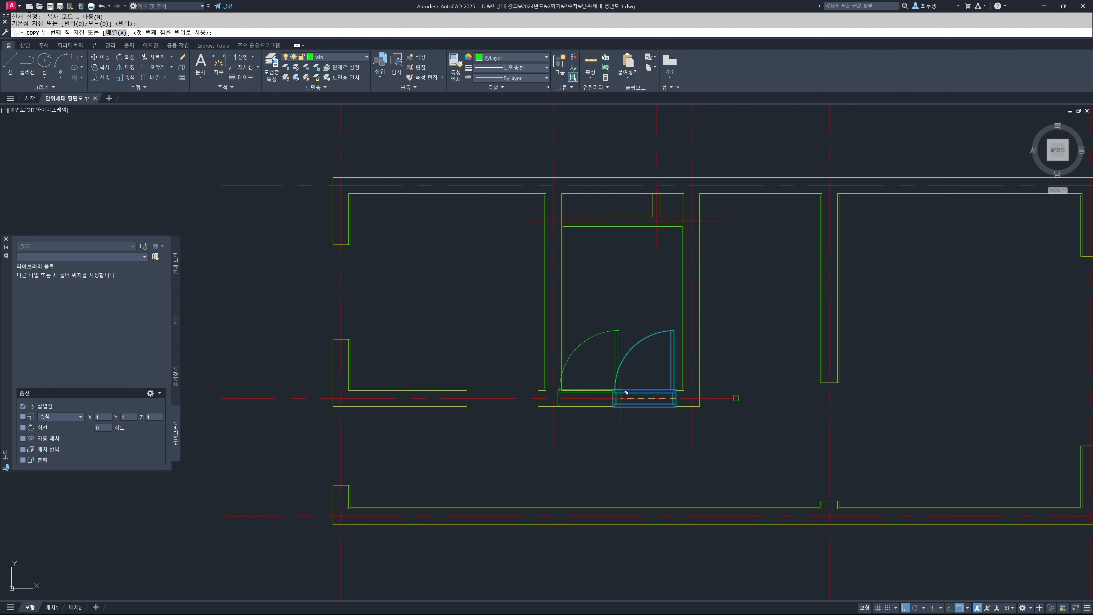
click(536, 398)
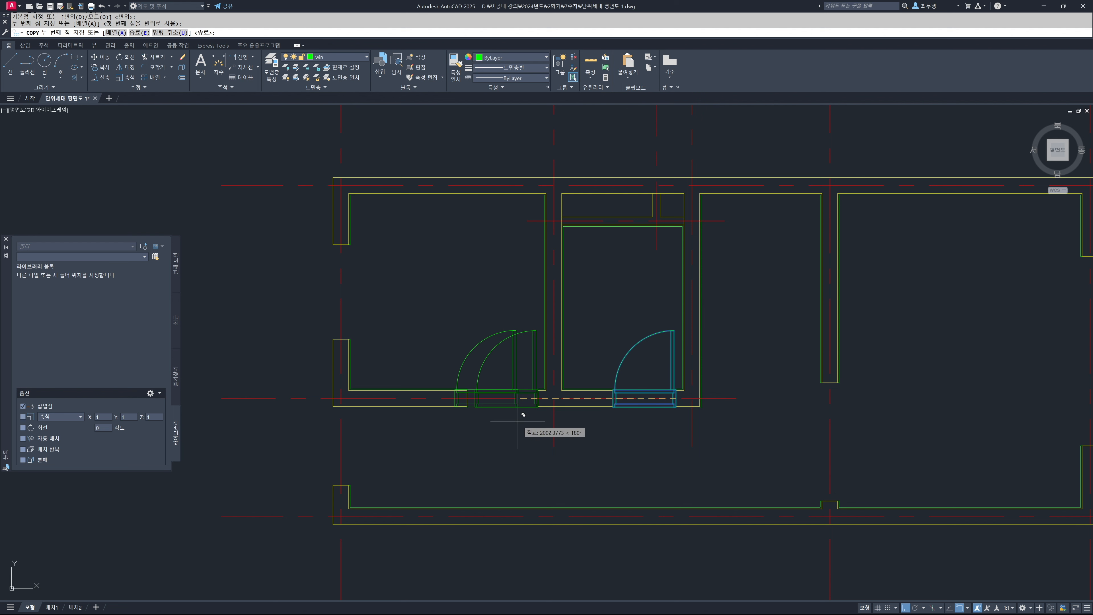
key(Return)
Step: Stretch the left room's door block to the opening's left jamb using its width grip
click(493, 406)
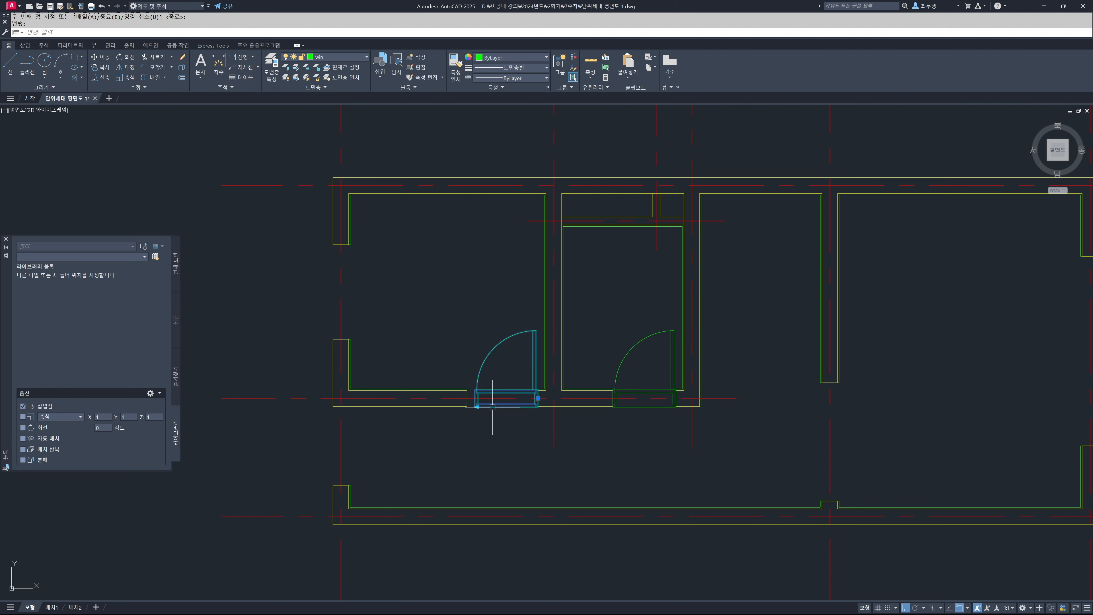
click(477, 407)
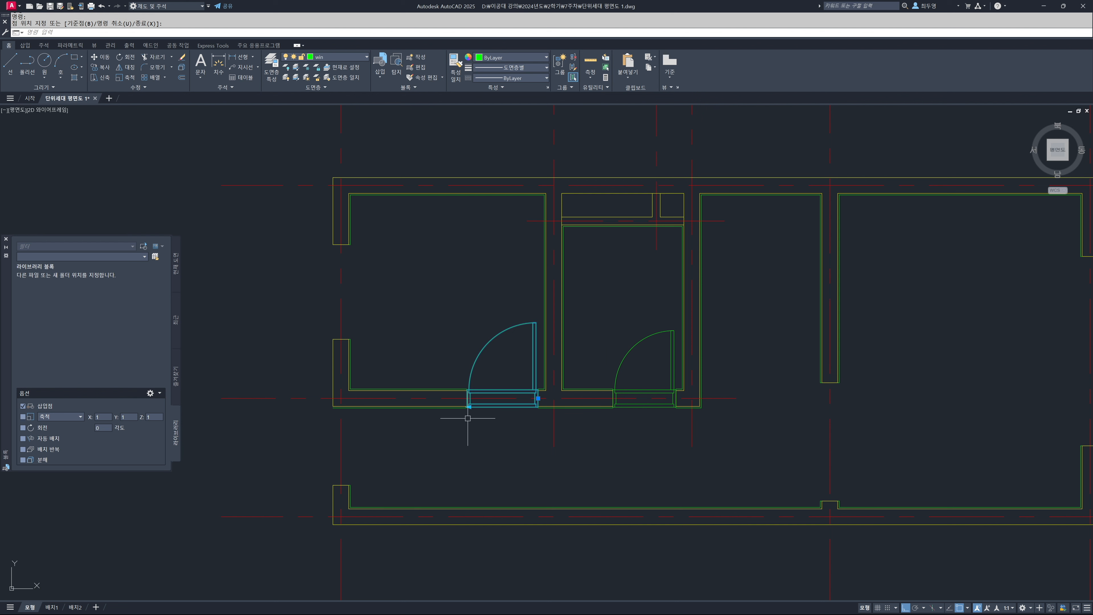
key(Escape)
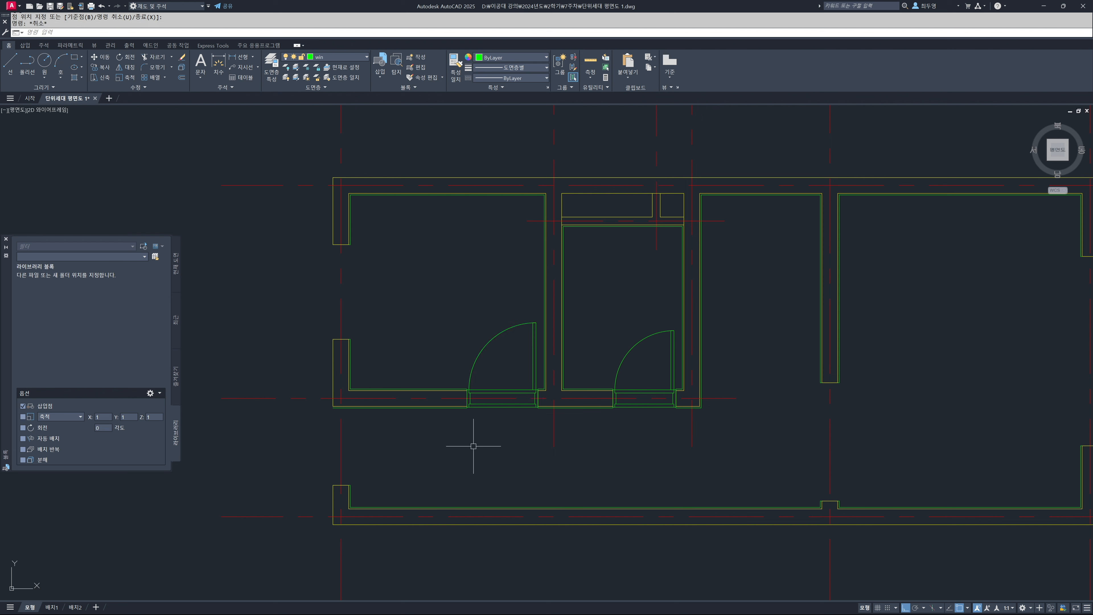
Step: Insert another D-HD-C door block rotated 90° at the upper jamb midpoint of the entrance opening in the left exterior wall
click(144, 246)
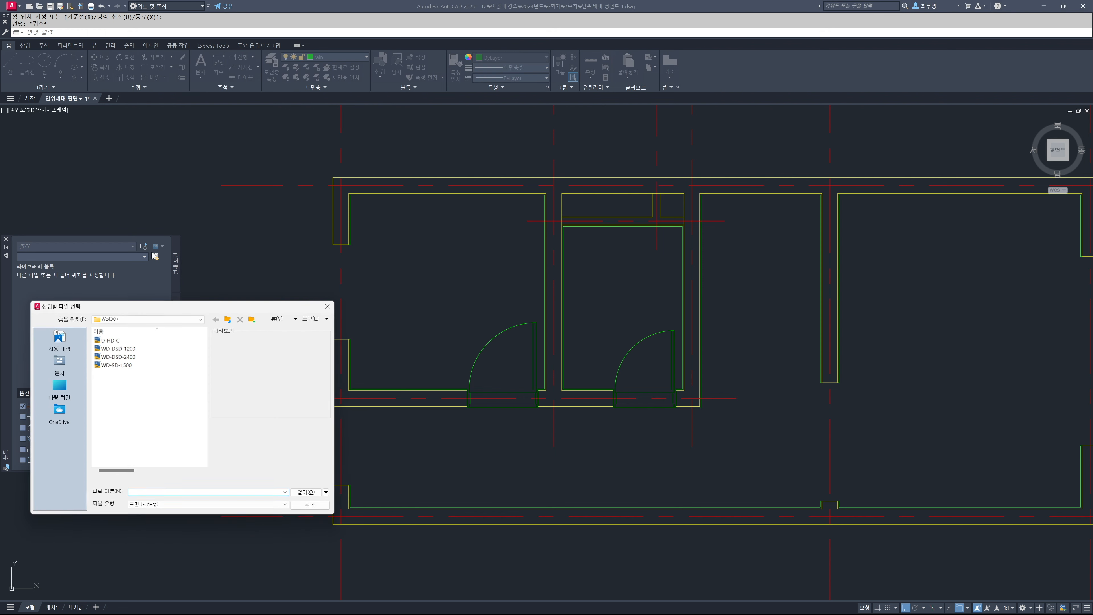
click(122, 341)
click(304, 492)
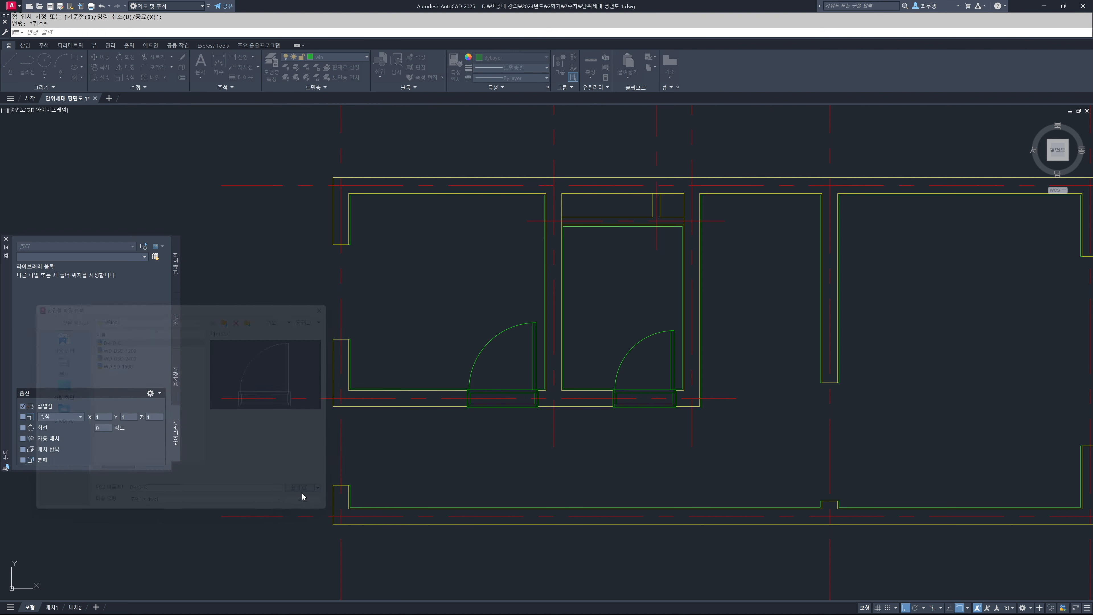
click(181, 34)
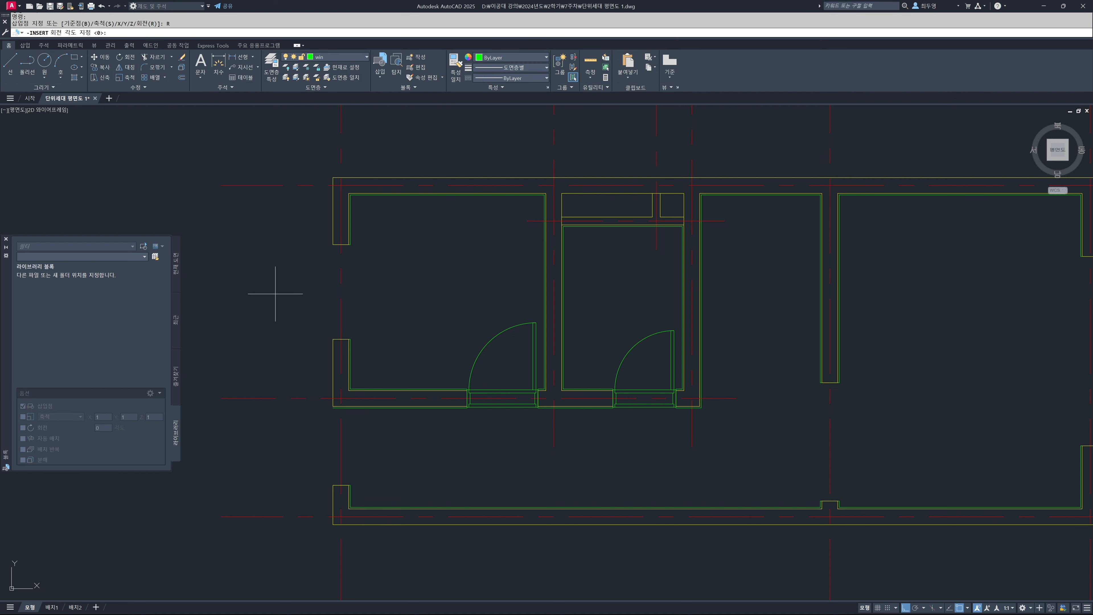
text(90)
key(Return)
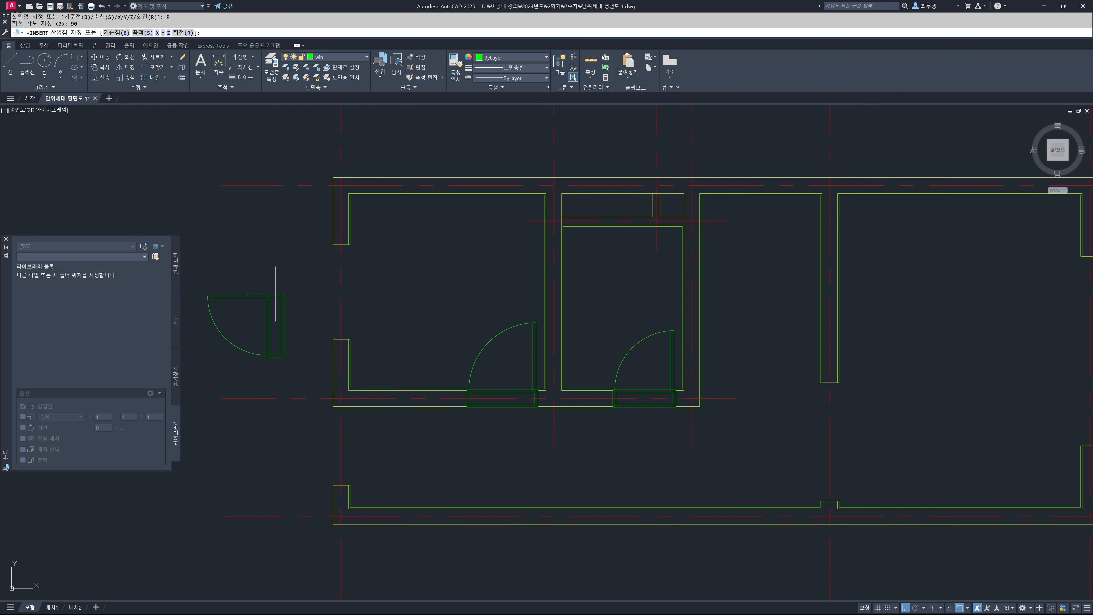
click(341, 408)
Step: Stretch the entrance door block down to the lower jamb of its opening
mouse_move(361, 446)
middle_down()
mouse_move(640, 398)
mouse_move(629, 410)
mouse_move(671, 371)
middle_up()
scroll(628, 410, up, 4)
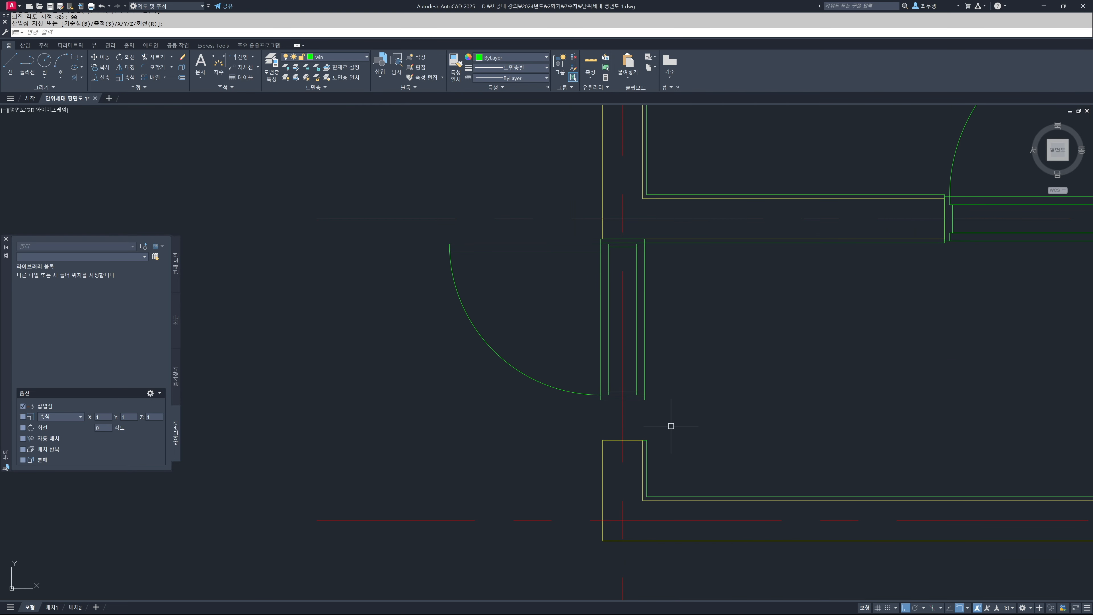
click(645, 400)
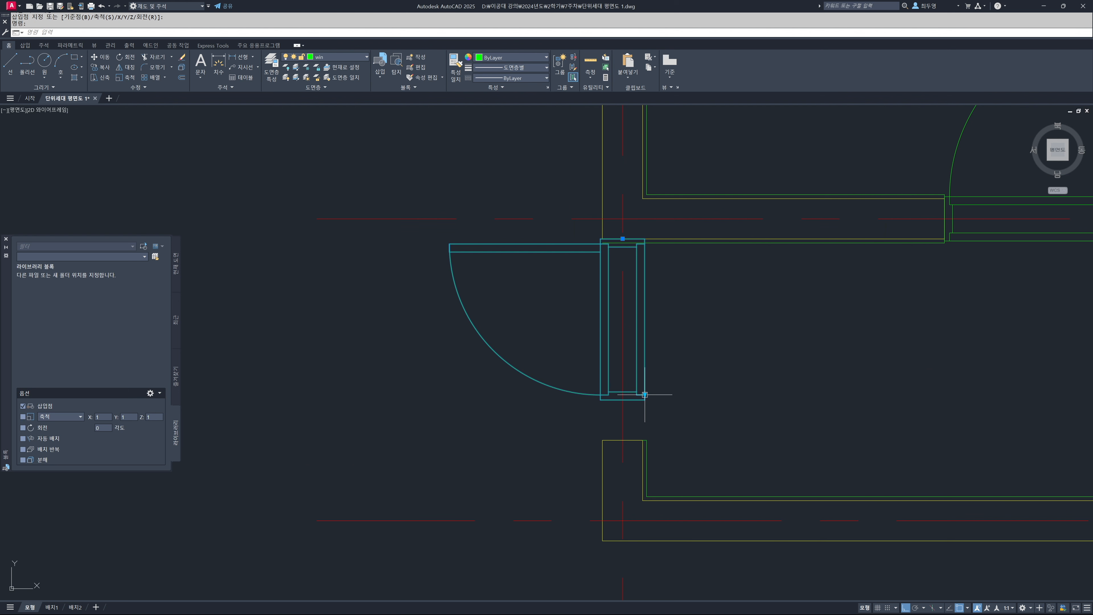
click(645, 395)
click(671, 435)
key(Escape)
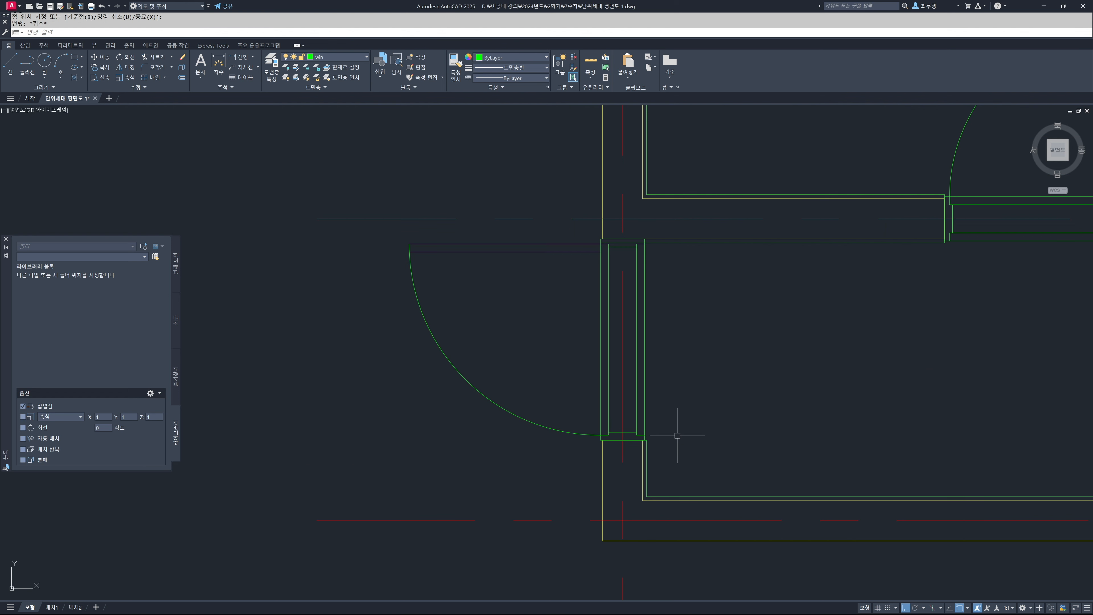
Step: Shorten the hall's upper finish line so its left end stops at the inner edge of the entrance door frame
middle_drag(677, 298, 674, 353)
scroll(636, 351, up, 5)
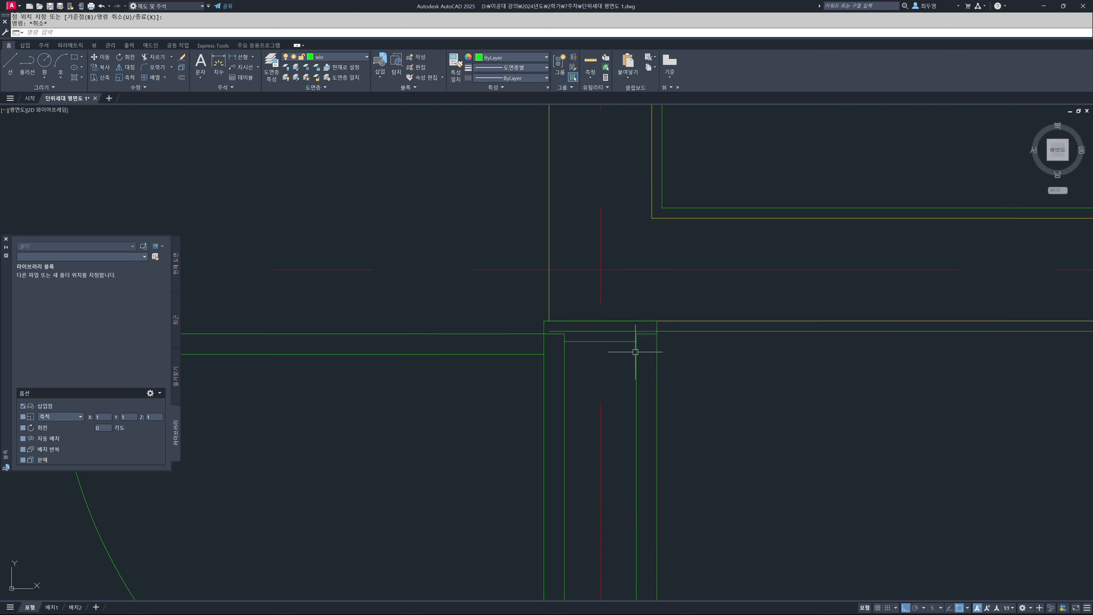
click(617, 318)
click(498, 319)
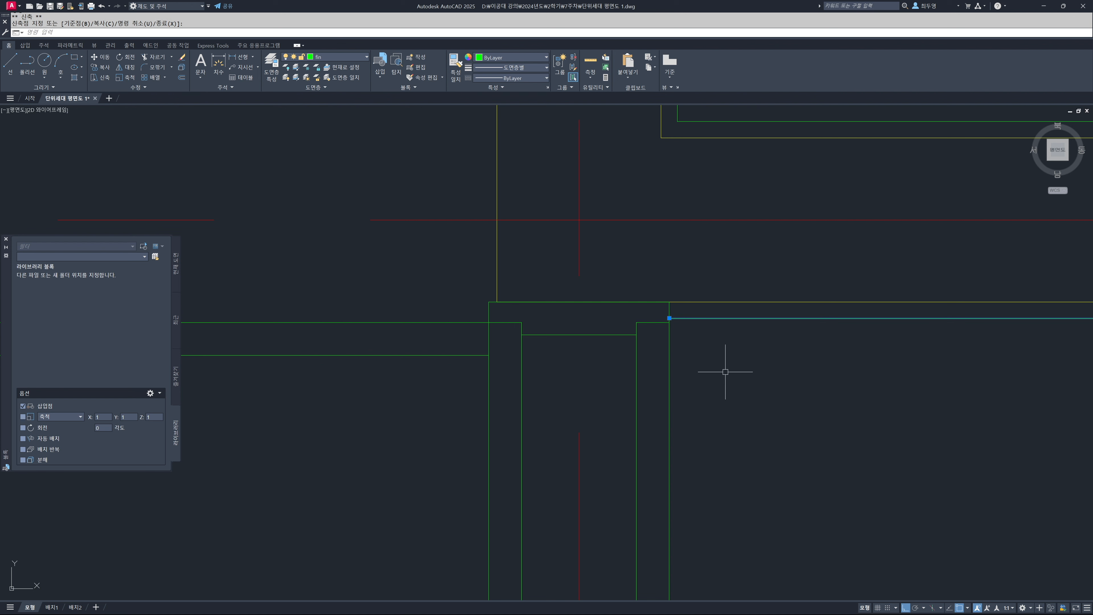
key(Escape)
key(Escape)
Step: Insert the WD-DSD-1200 window block rotated 90° at the lower jamb's inner finish corner of the left room's exterior opening
scroll(614, 350, down, 3)
scroll(614, 350, down, 2)
middle_drag(649, 379, 623, 362)
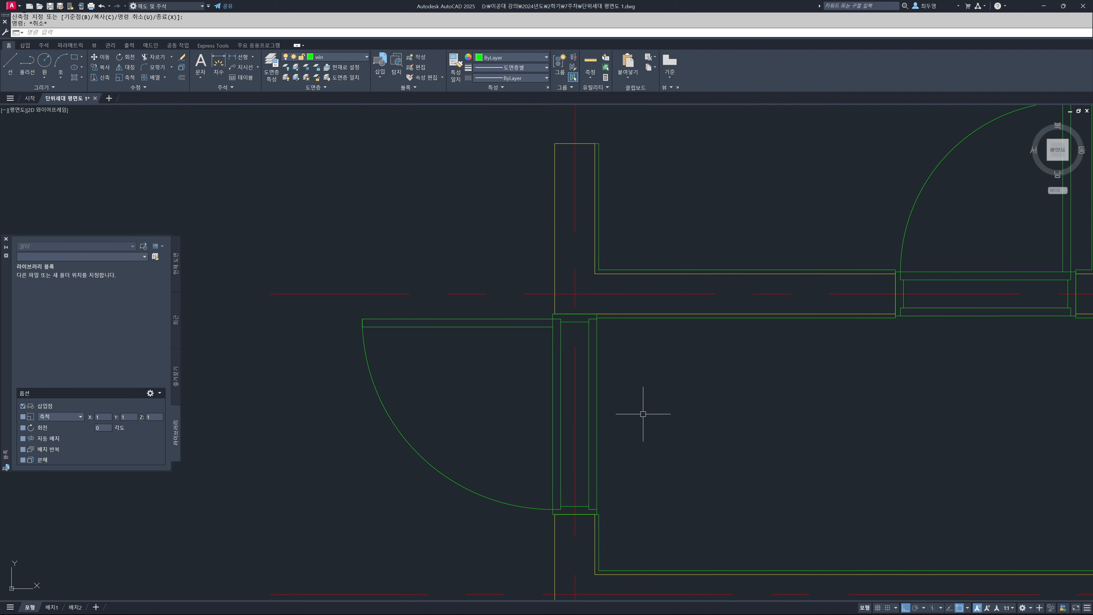
scroll(644, 415, down, 4)
middle_drag(761, 420, 551, 428)
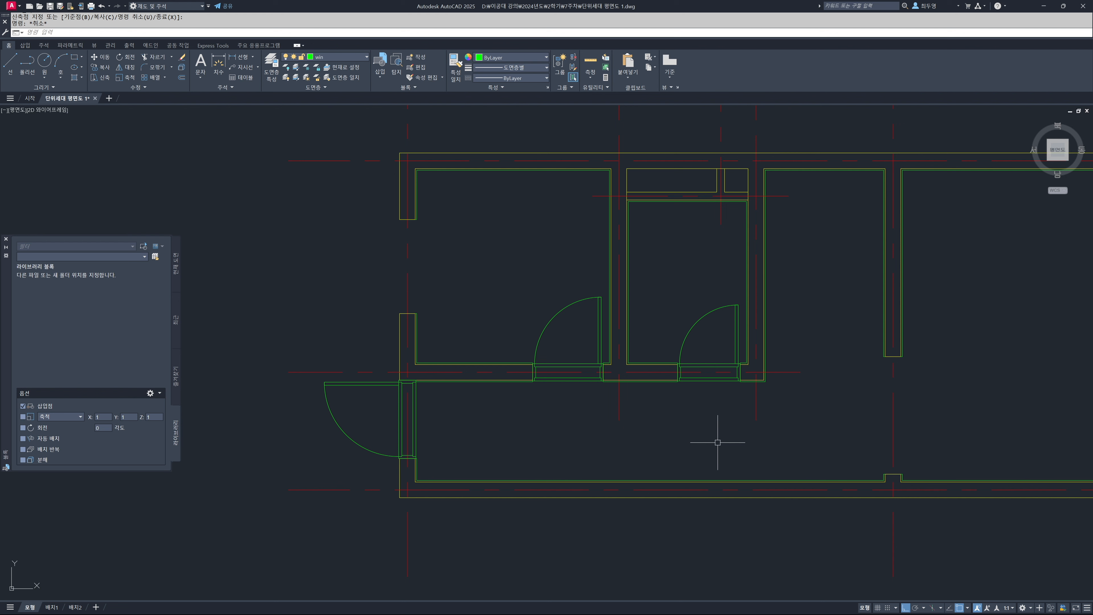
scroll(729, 441, down, 2)
middle_drag(729, 442, 600, 443)
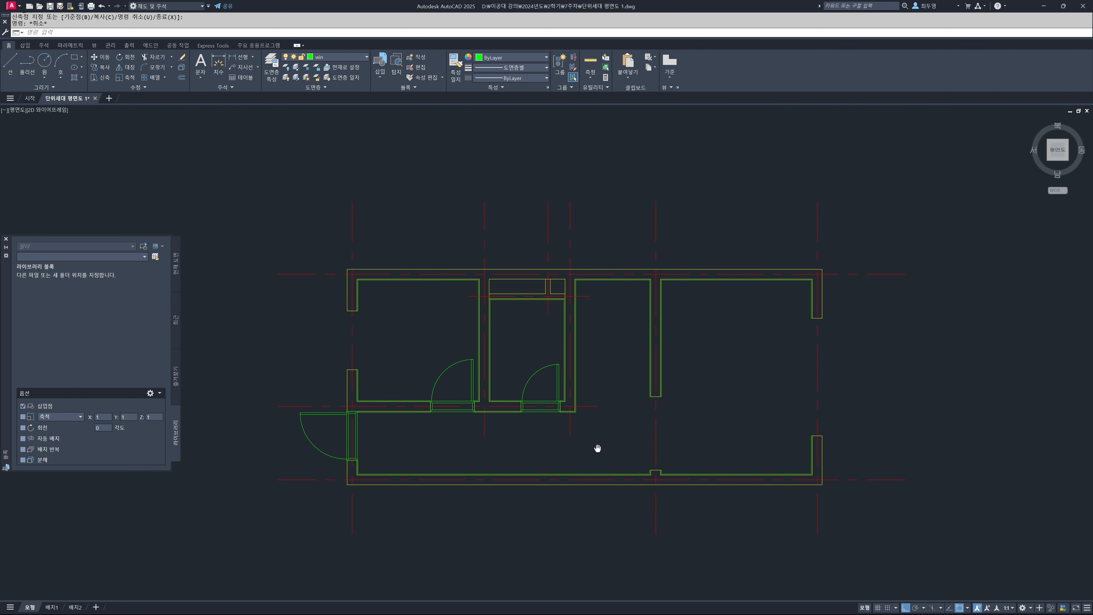
click(143, 247)
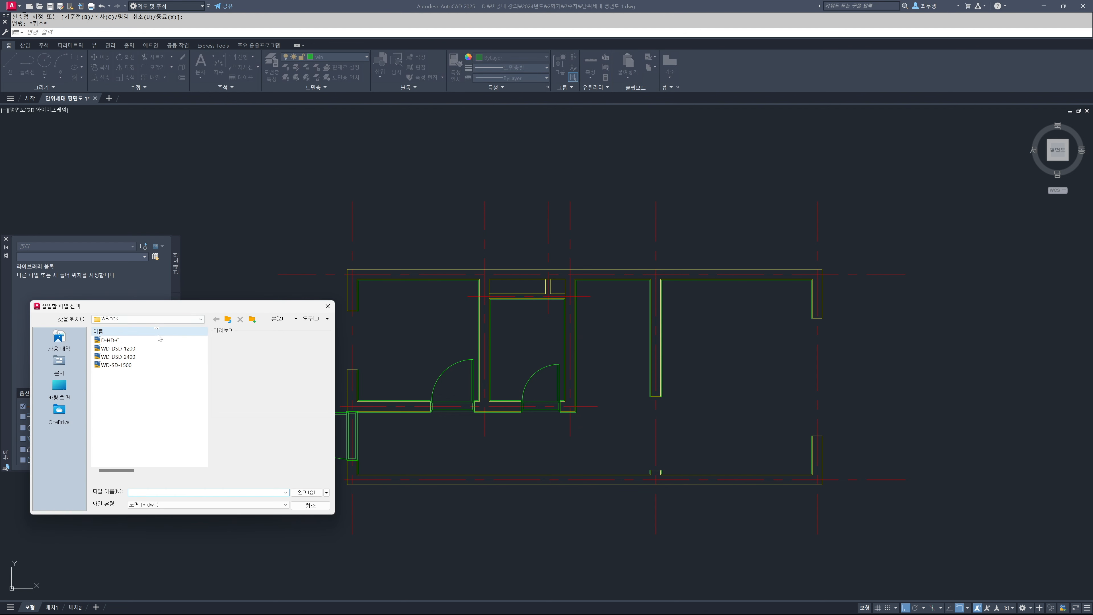
click(129, 349)
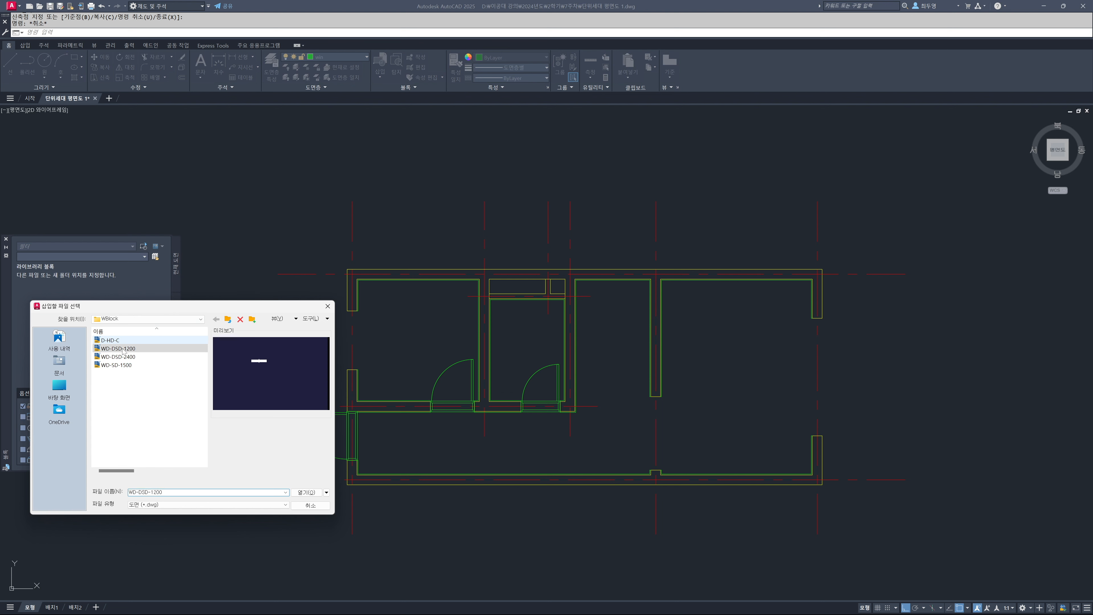
click(316, 495)
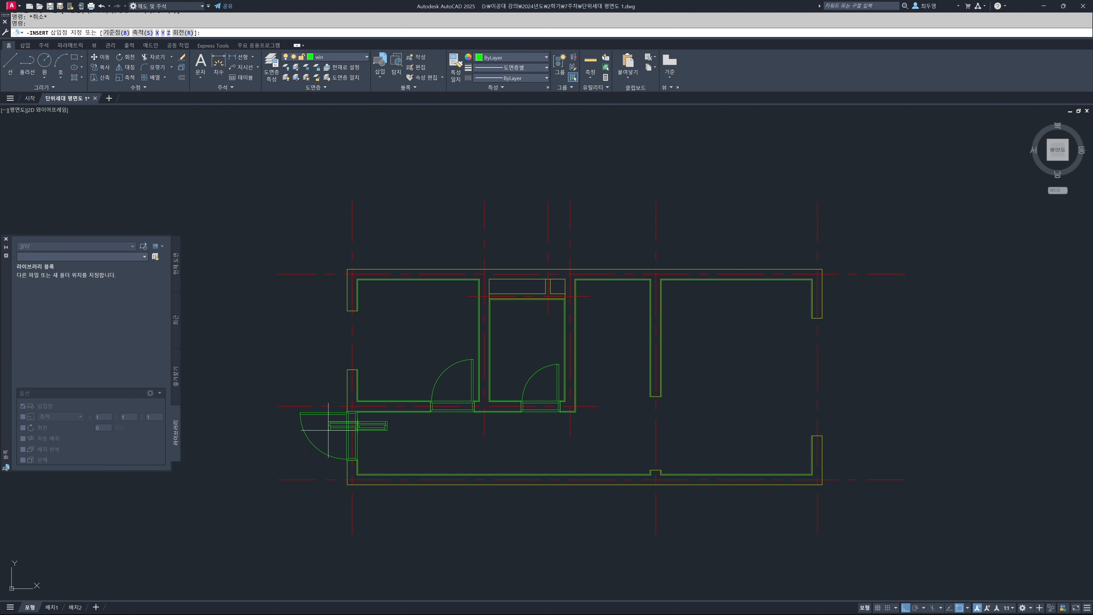
middle_drag(352, 356, 585, 357)
scroll(601, 355, up, 4)
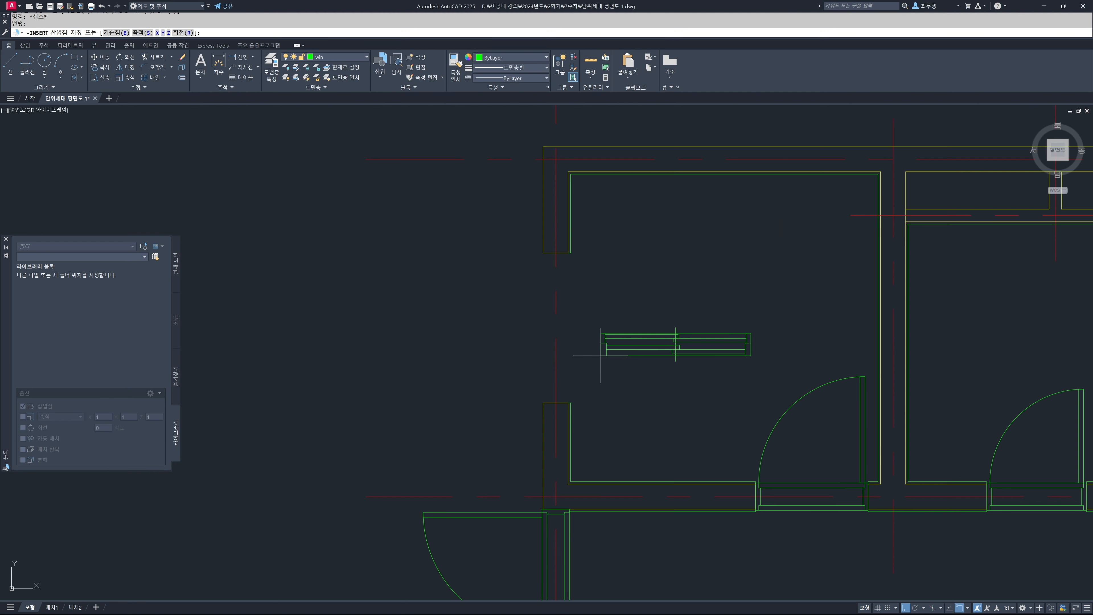
click(183, 33)
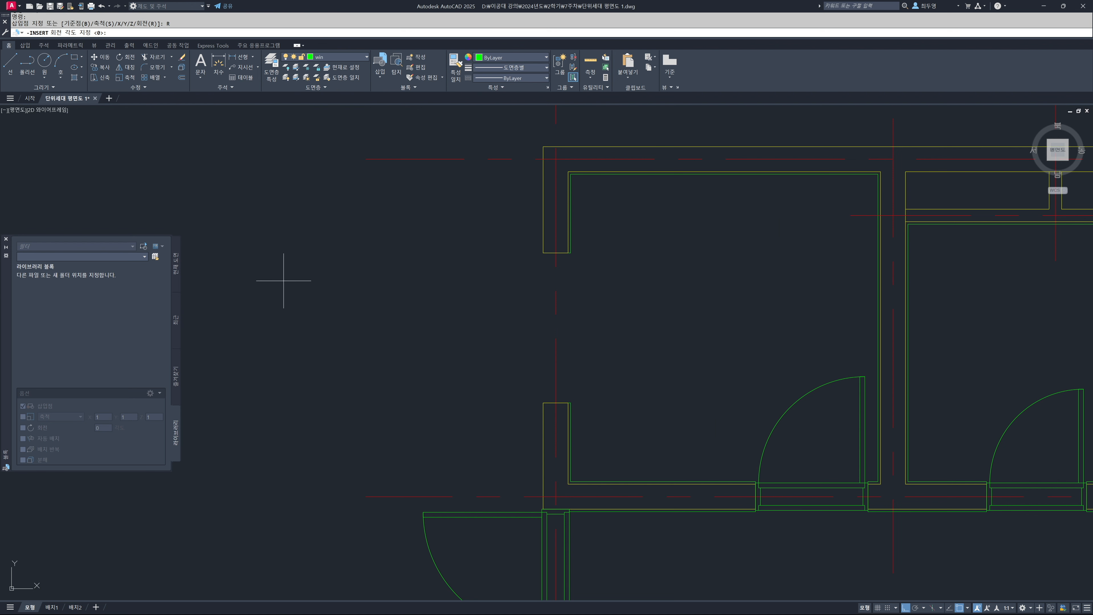
key(Return)
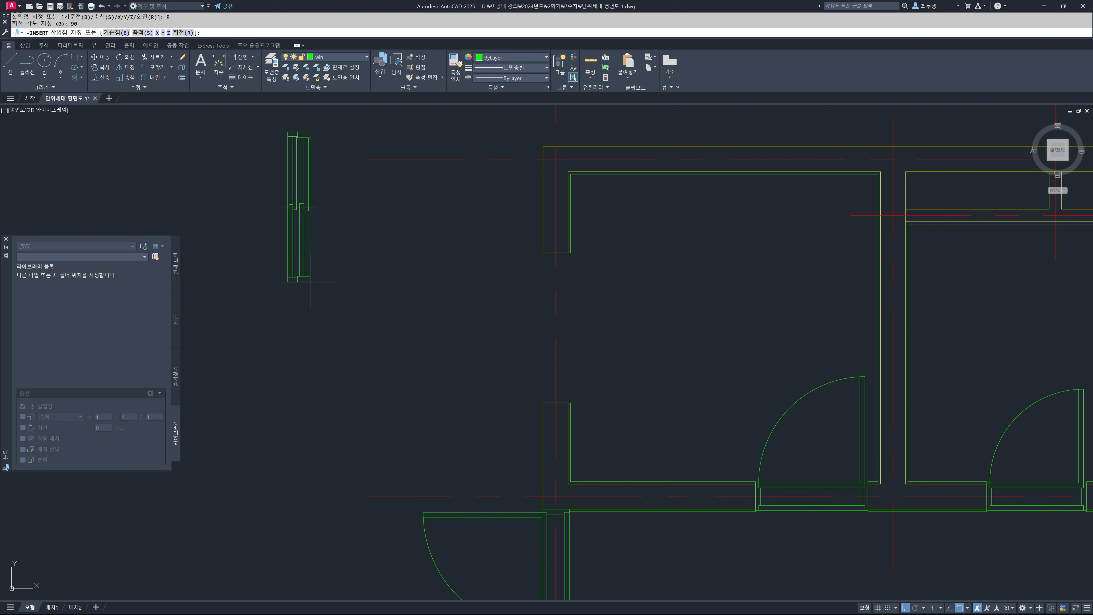
scroll(590, 396, up, 3)
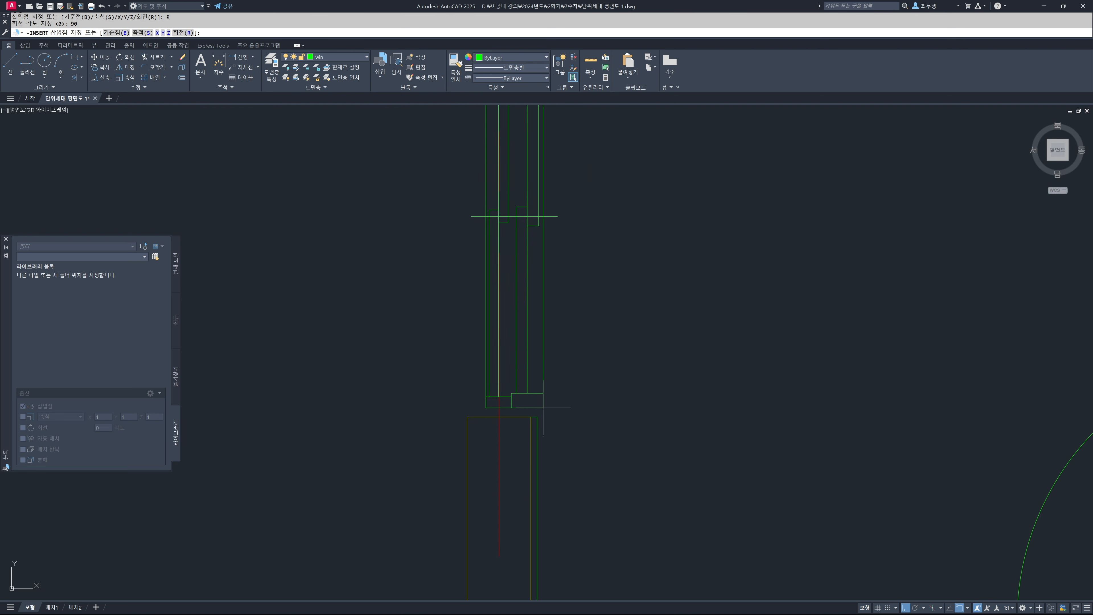
click(536, 416)
scroll(564, 415, down, 2)
middle_drag(576, 410, 585, 439)
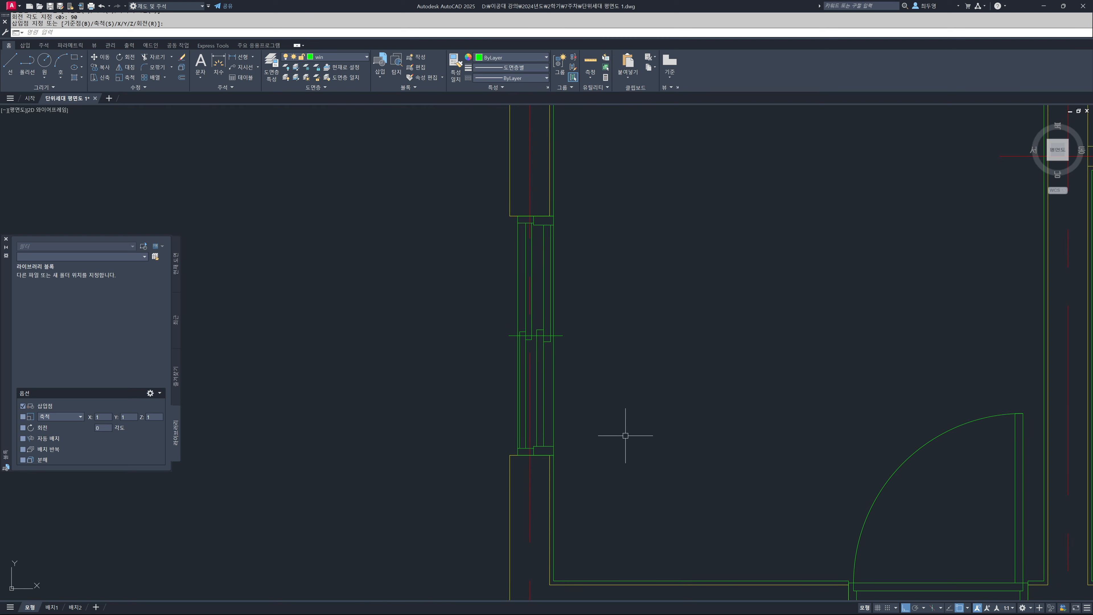
Step: Insert the WD-SD-1500 block rotated 90° at the lower jamb midpoint of the opening between the hall and the right room
scroll(612, 419, down, 2)
middle_drag(728, 434, 444, 366)
middle_drag(712, 410, 490, 411)
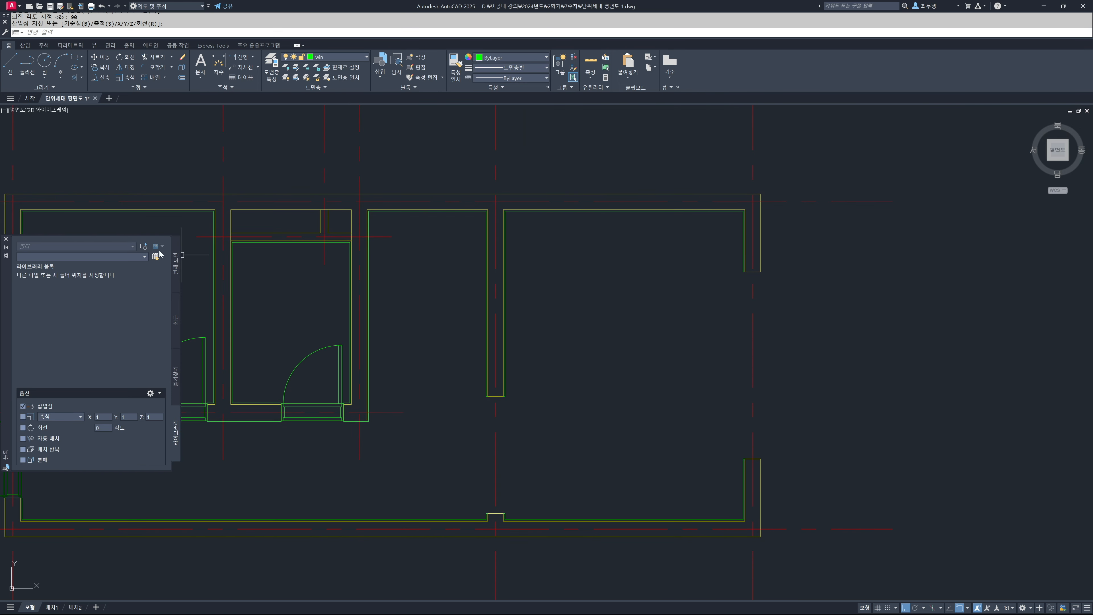
click(144, 248)
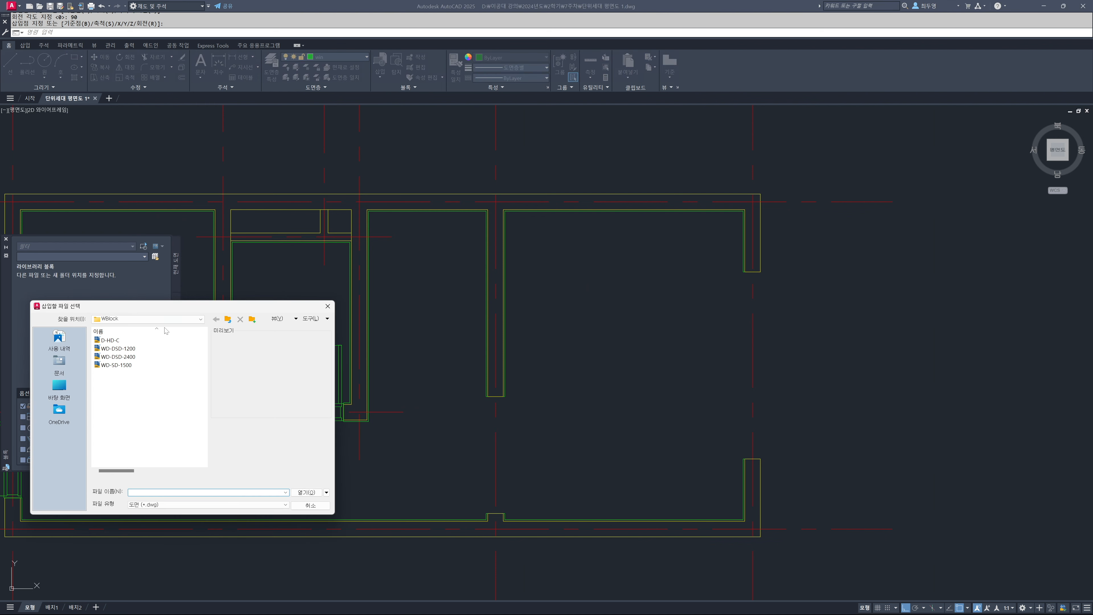
click(116, 365)
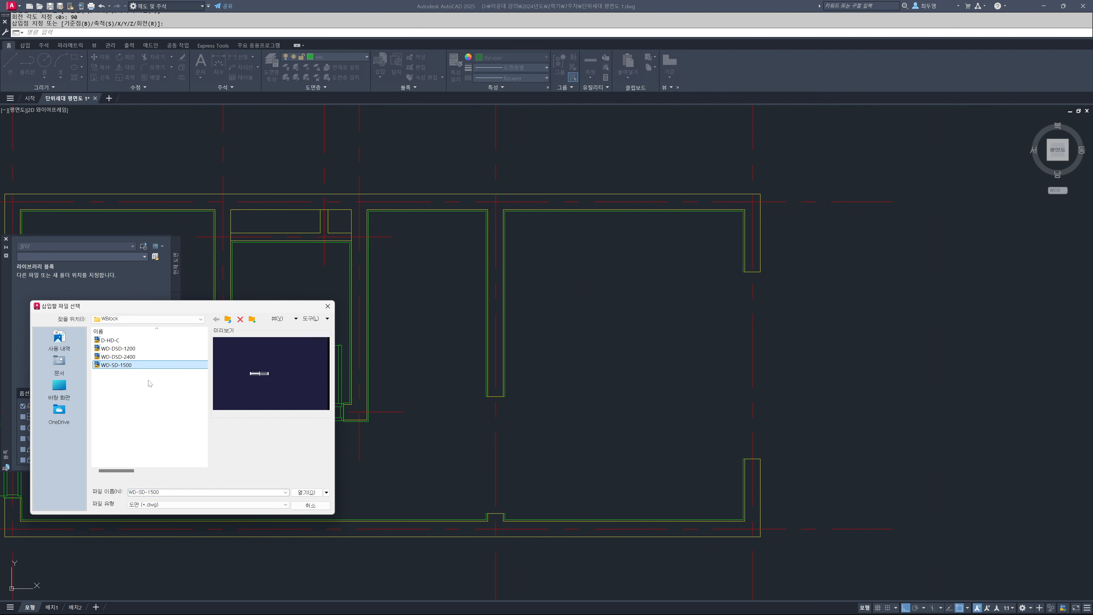
click(313, 492)
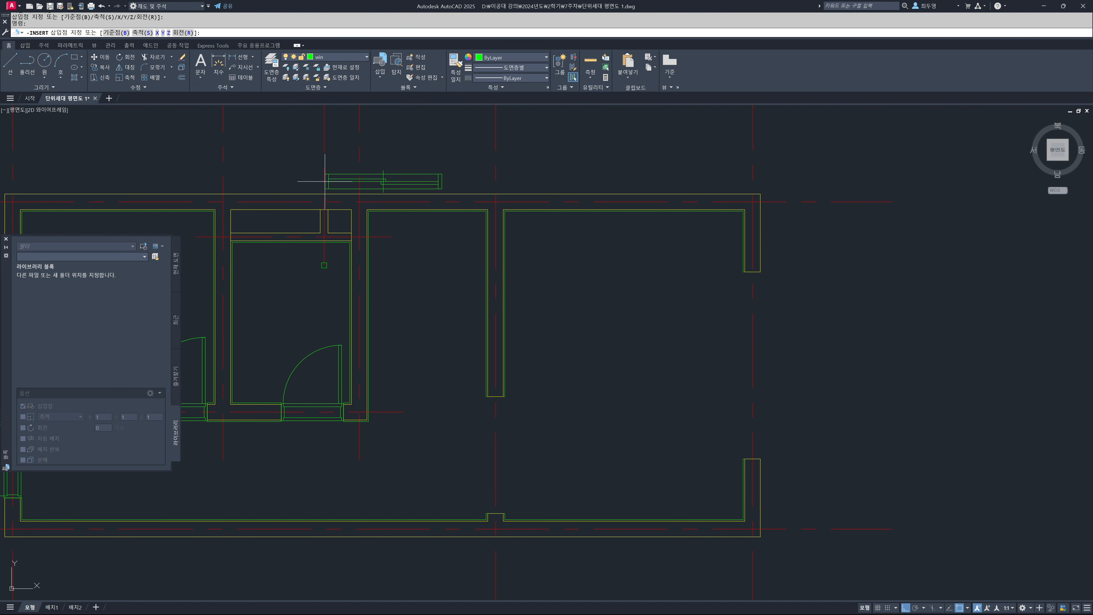
text(R)
key(Return)
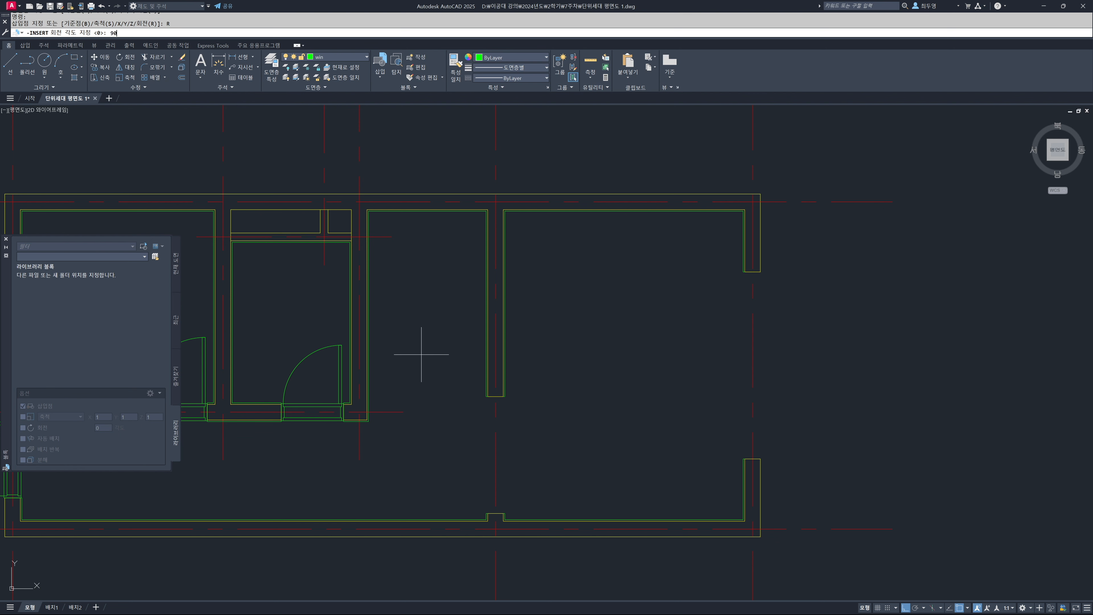
text(90)
key(Return)
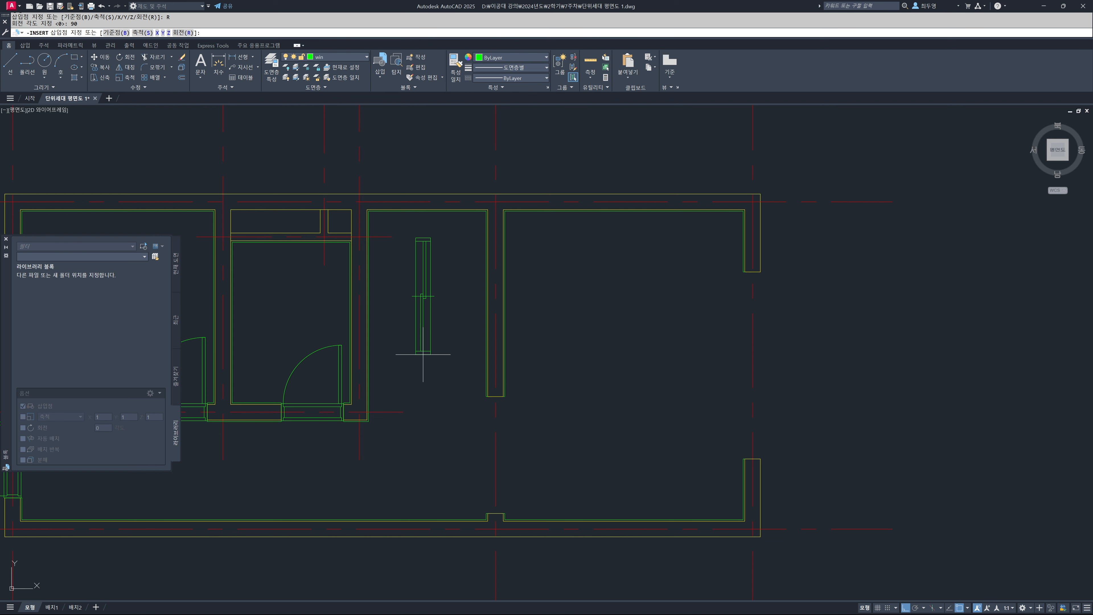
click(496, 513)
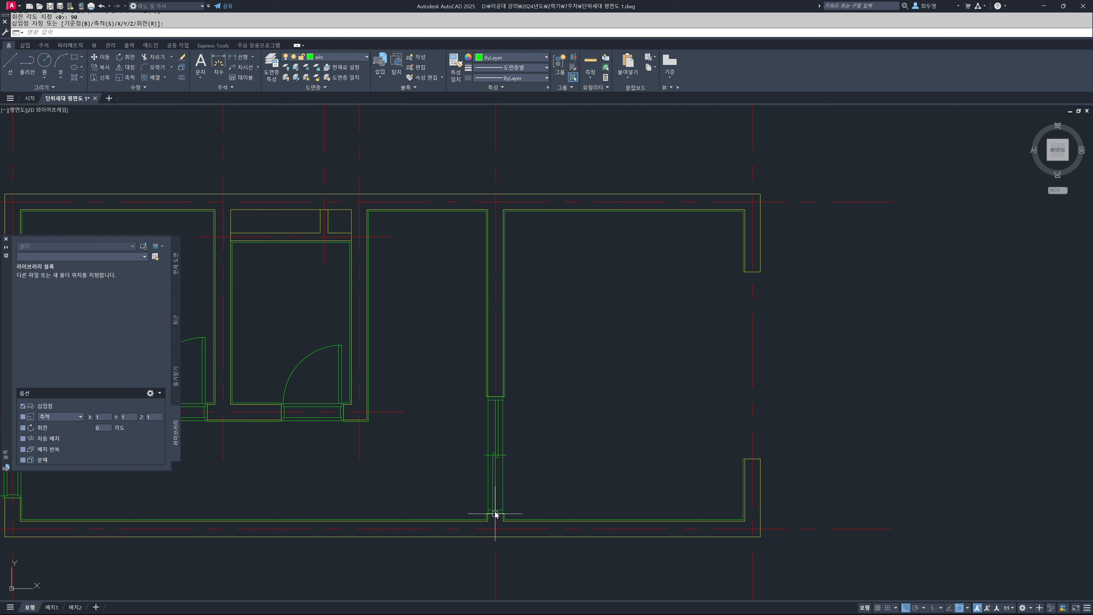
scroll(512, 478, up, 5)
middle_drag(543, 487, 552, 444)
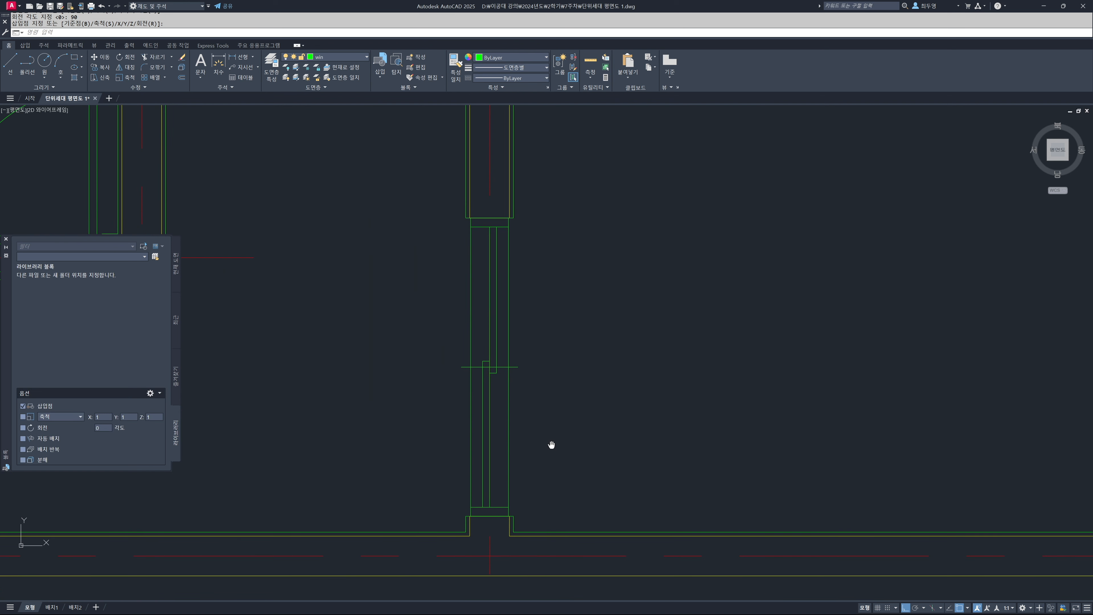
Step: Insert the WD-DSD-2400 window block rotated -90° at the upper jamb's inner finish corner of the right exterior wall opening
scroll(577, 482, down, 4)
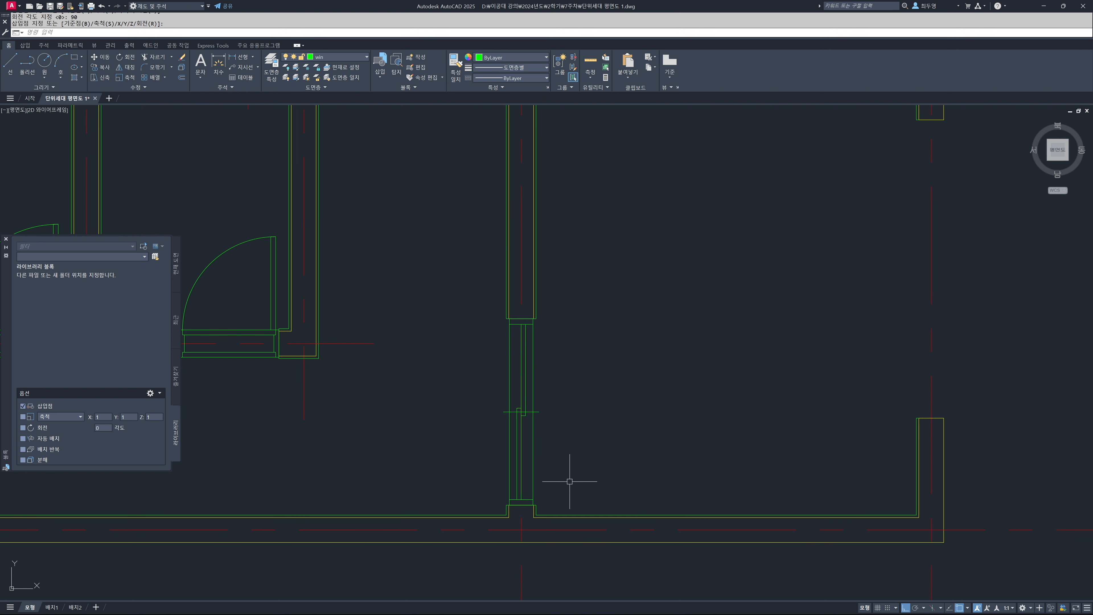
middle_drag(703, 456, 466, 476)
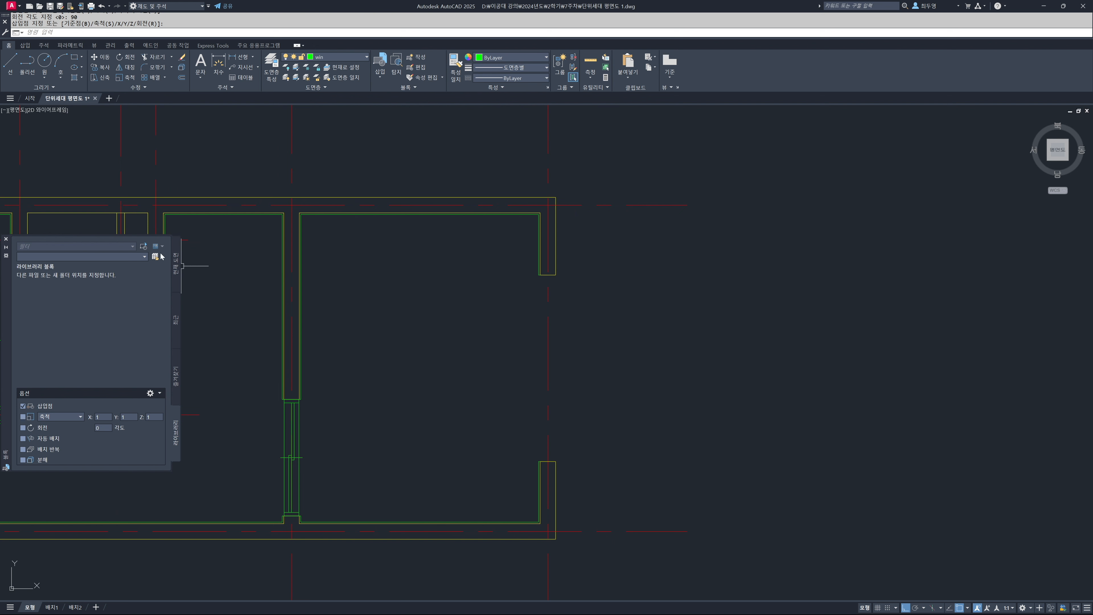
click(145, 249)
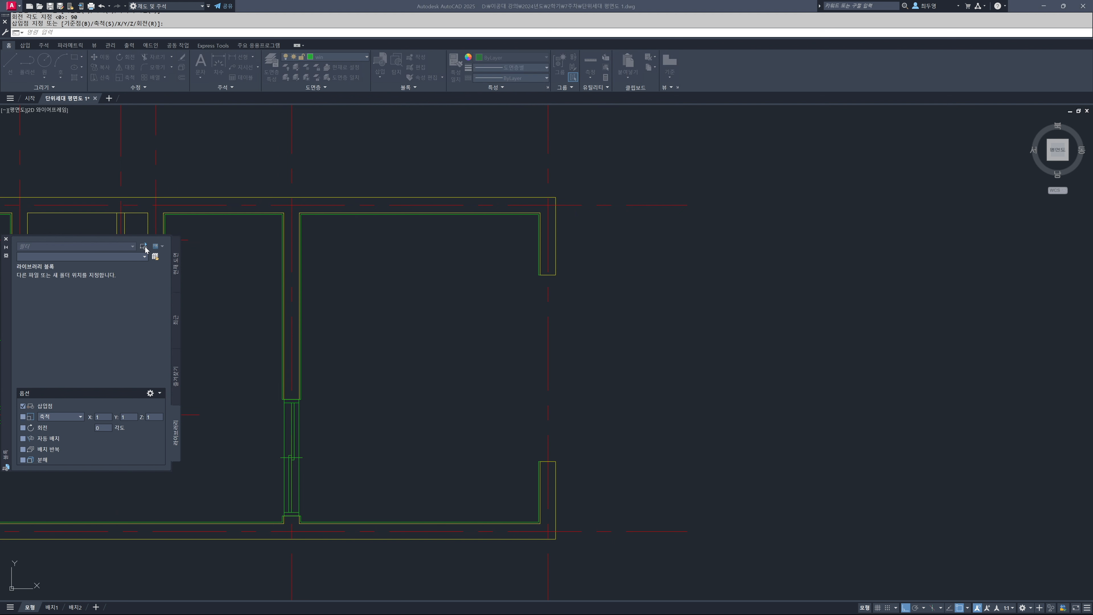
click(134, 358)
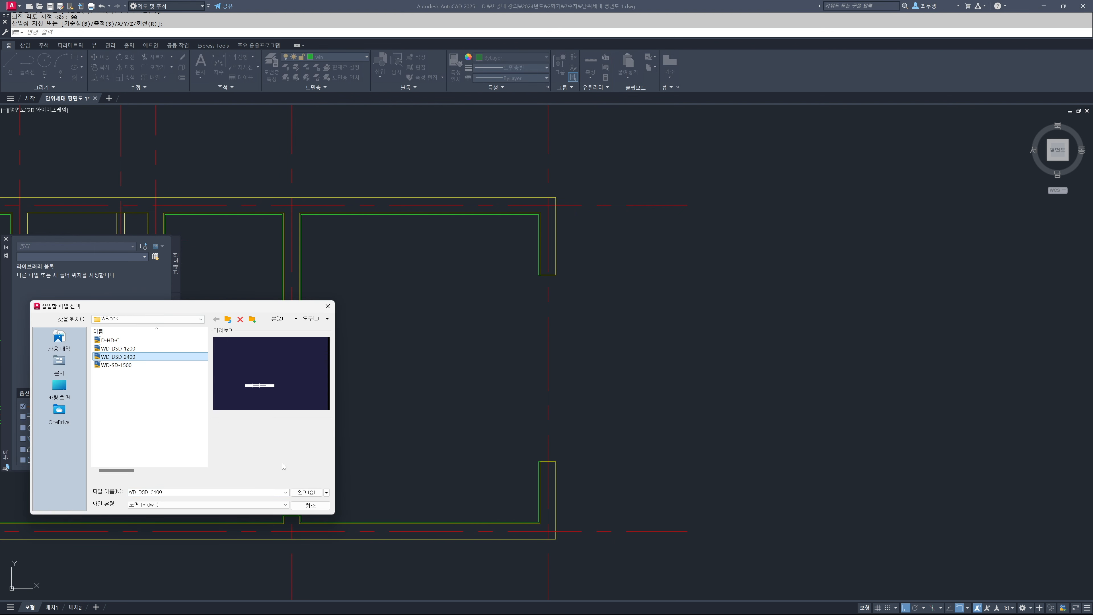
click(307, 492)
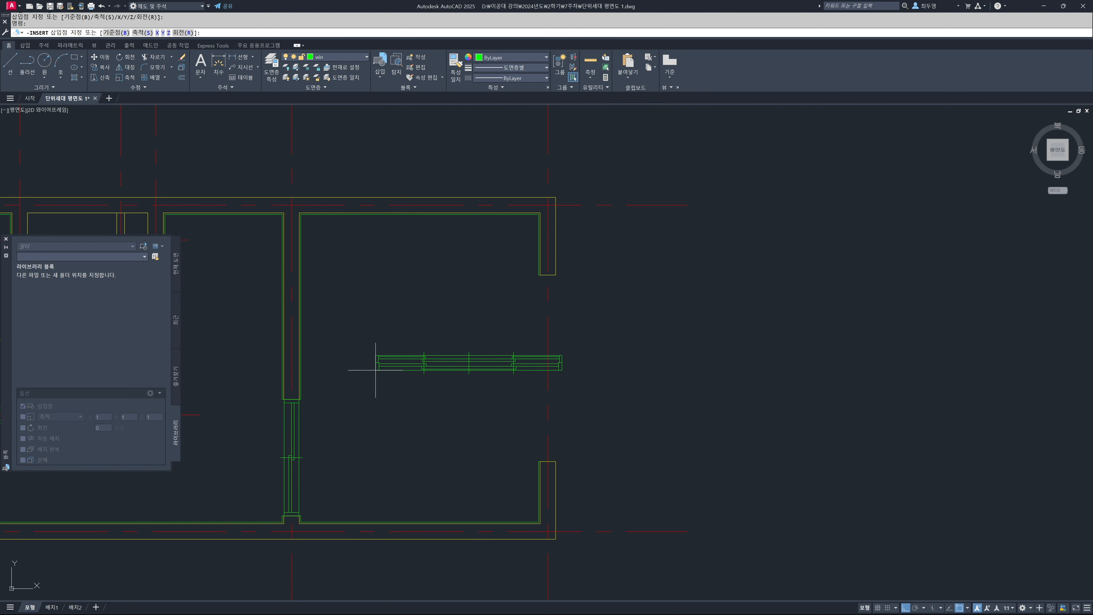
text(R)
key(Return)
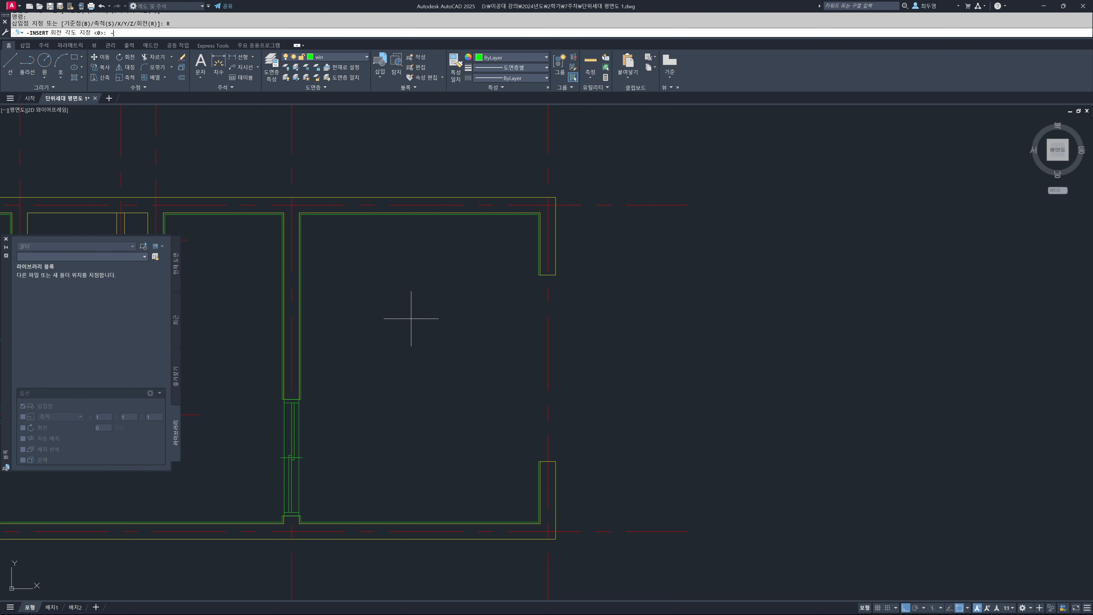
text(-90)
key(Return)
scroll(528, 282, up, 2)
scroll(526, 277, up, 3)
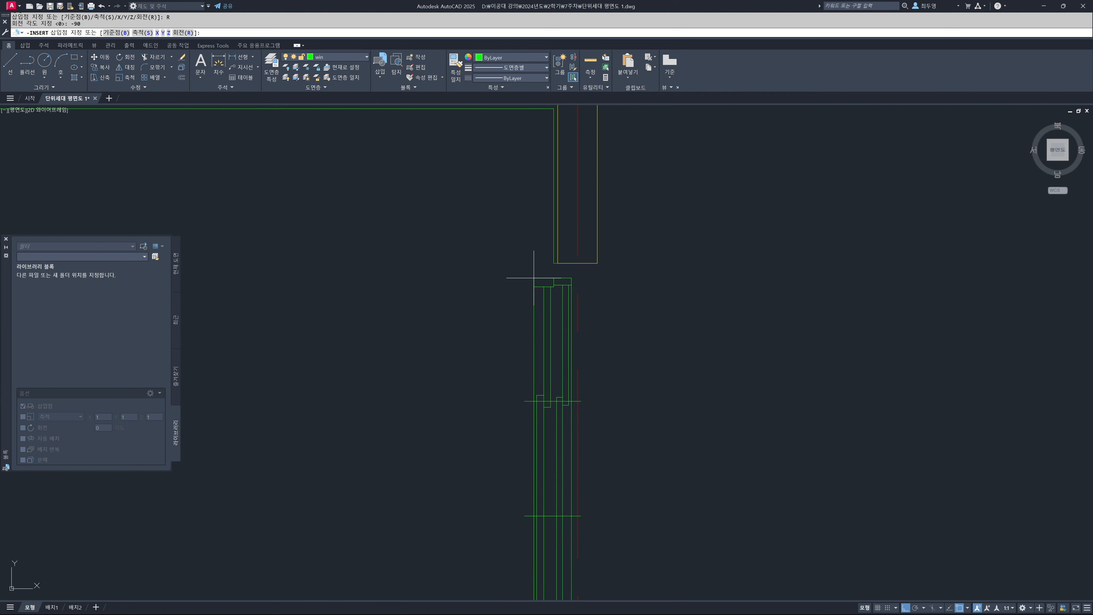
click(554, 263)
middle_drag(682, 373, 707, 283)
scroll(704, 312, down, 2)
middle_drag(705, 322, 705, 313)
scroll(502, 457, down, 2)
Step: Close the block palette and make the ele layer current
middle_drag(479, 456, 897, 443)
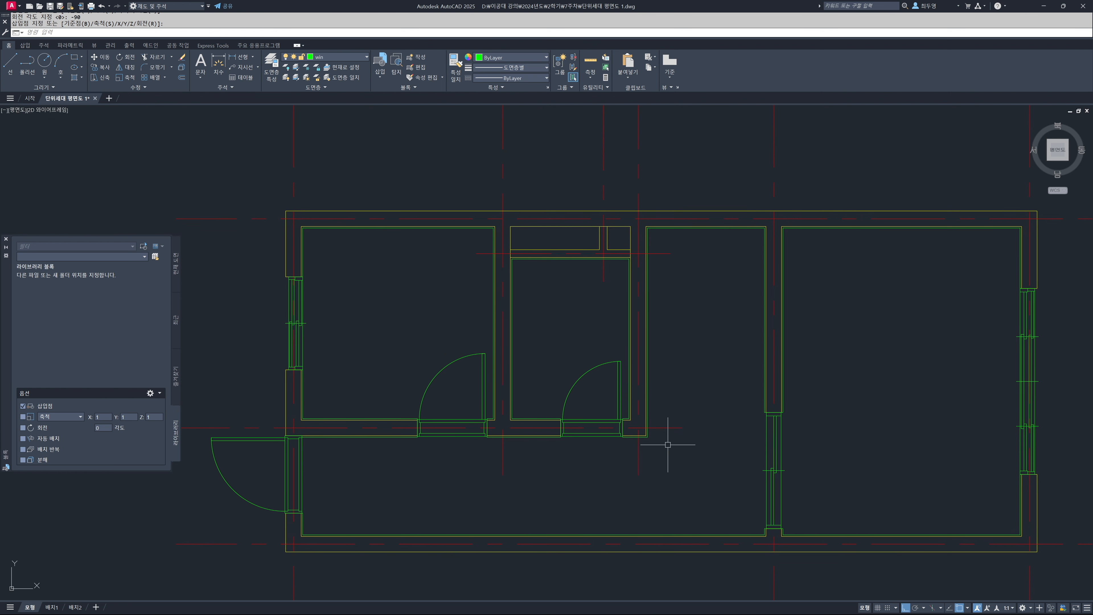
scroll(666, 445, down, 2)
middle_drag(665, 445, 593, 426)
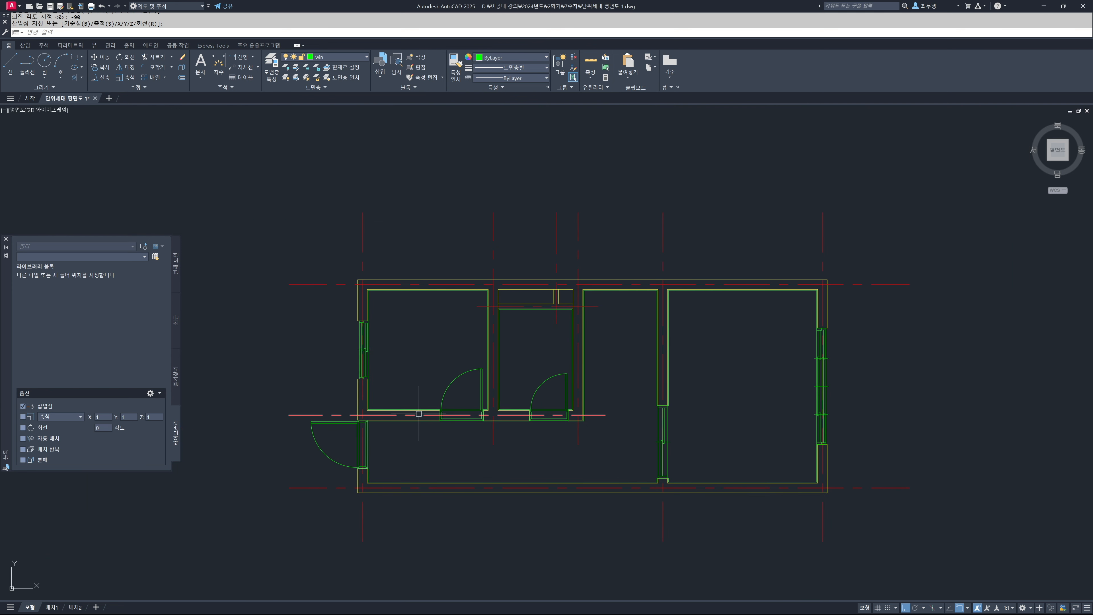
click(6, 240)
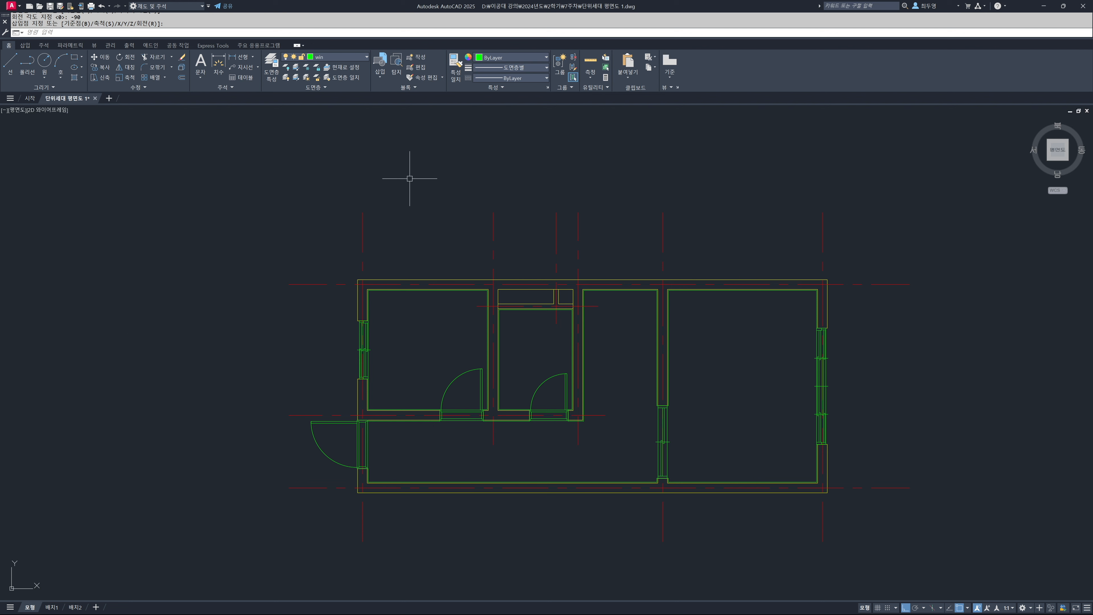
click(360, 58)
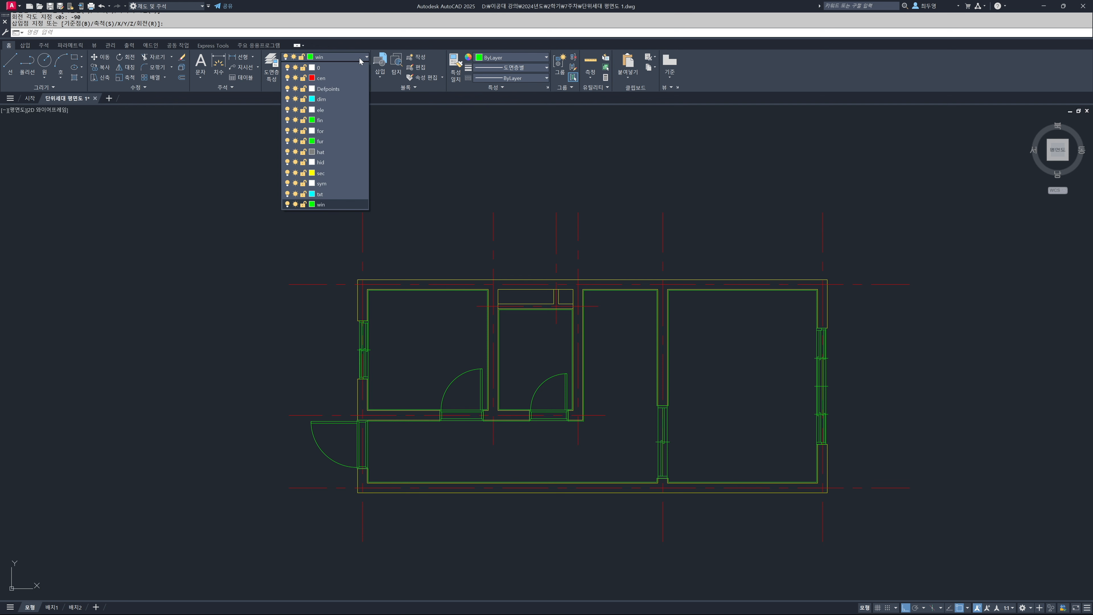
click(344, 110)
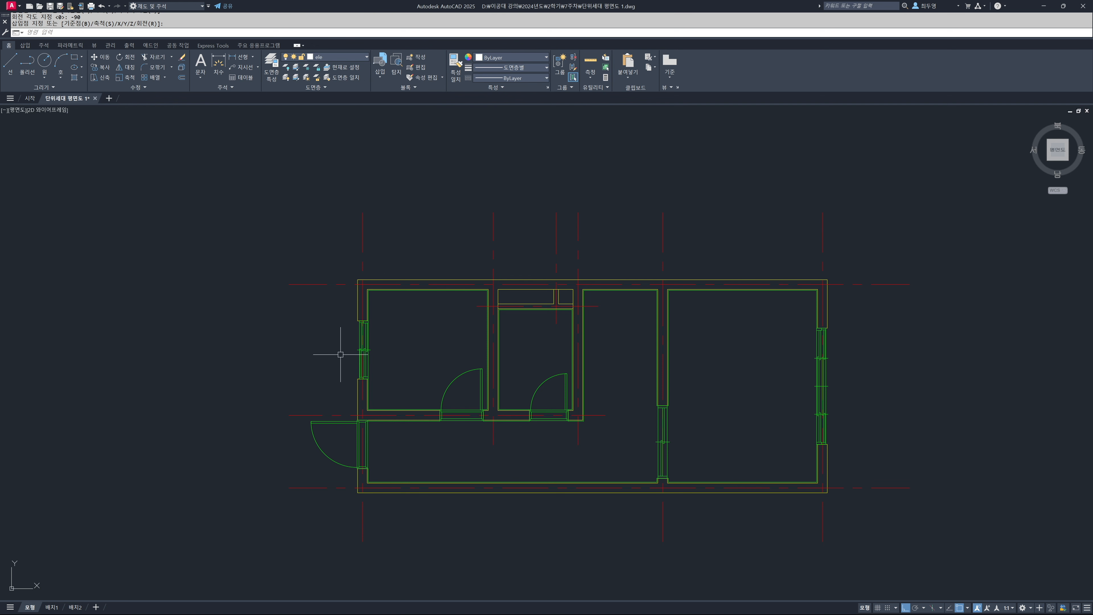
Step: Draw a line along the outer wall face across the left room's window opening, from upper to lower jamb
scroll(344, 349, up, 6)
middle_drag(342, 350, 494, 362)
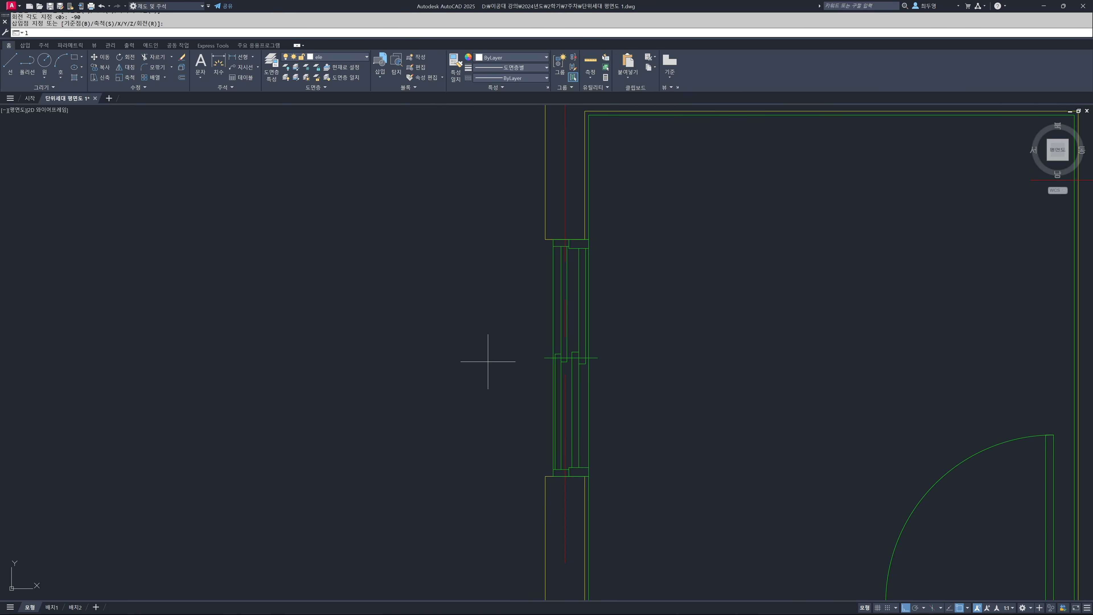
key(Return)
click(545, 241)
click(546, 476)
key(Return)
Step: Draw a line along the outer wall face across the right room's window opening, from upper to lower jamb
scroll(538, 447, down, 5)
scroll(533, 436, down, 2)
middle_drag(882, 466, 360, 373)
scroll(361, 373, up, 2)
middle_drag(535, 366, 449, 360)
scroll(474, 354, up, 2)
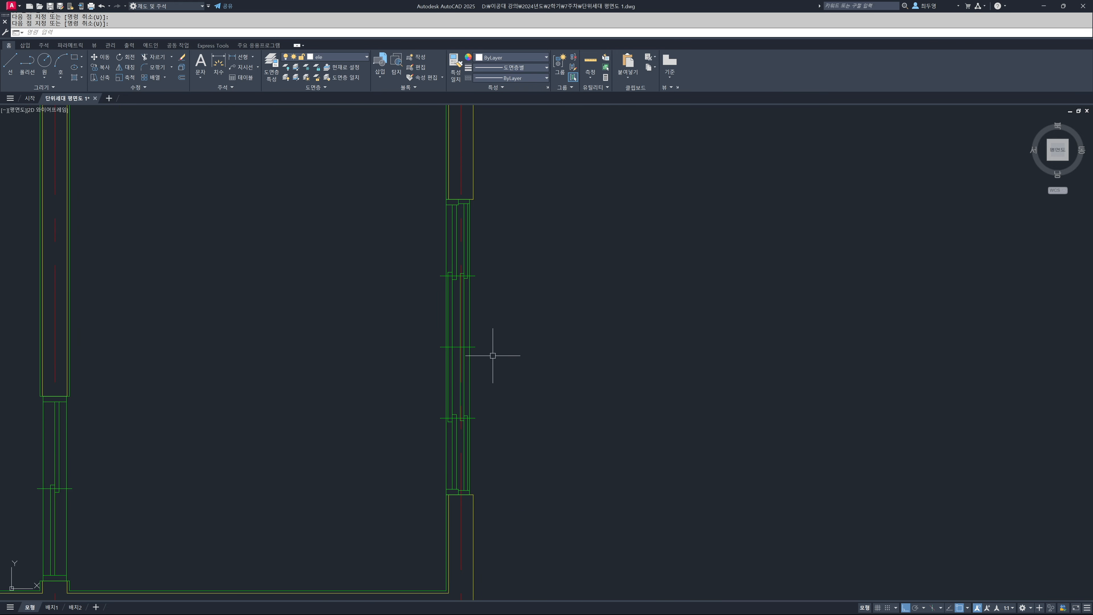
key(Return)
click(474, 199)
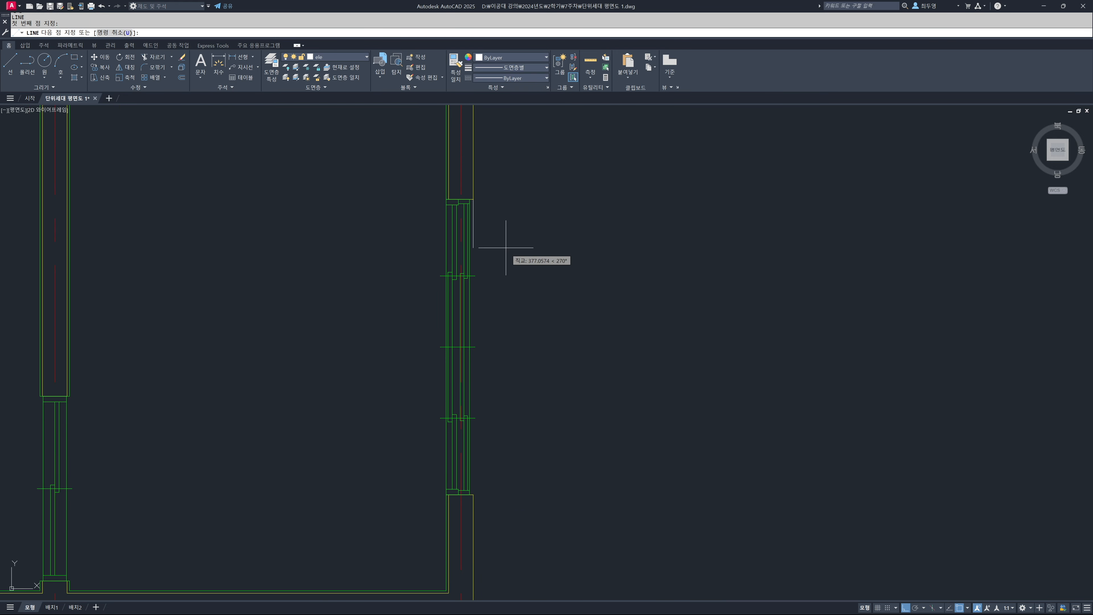
key(Return)
scroll(469, 490, down, 4)
middle_drag(410, 494, 809, 482)
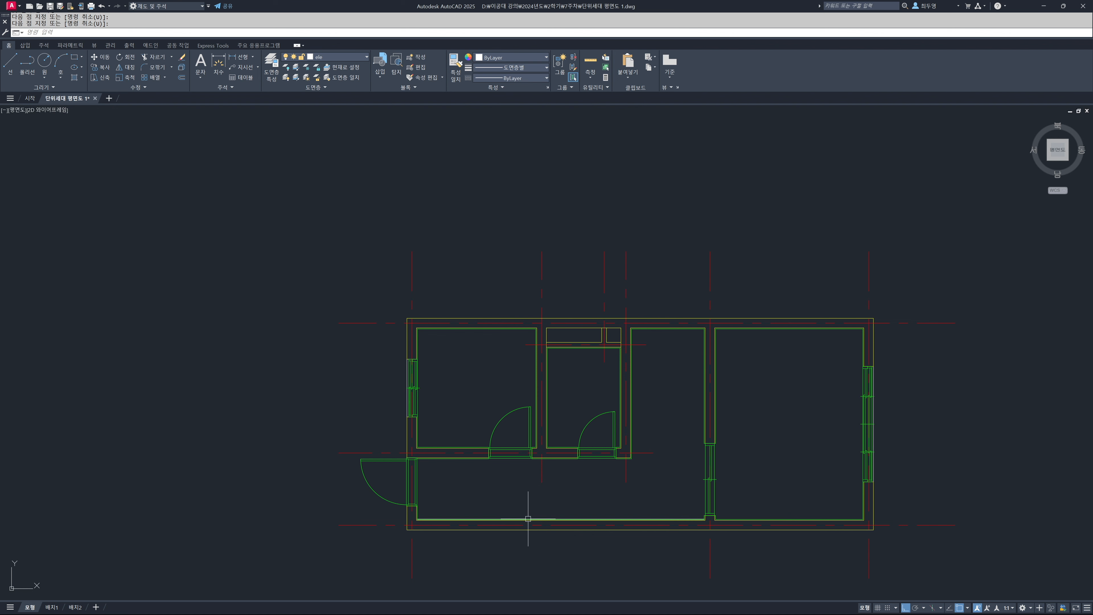
Step: Offset the left exterior wall's vertical centerline 1100 inward into the entrance area
middle_drag(461, 508, 552, 451)
scroll(573, 447, up, 6)
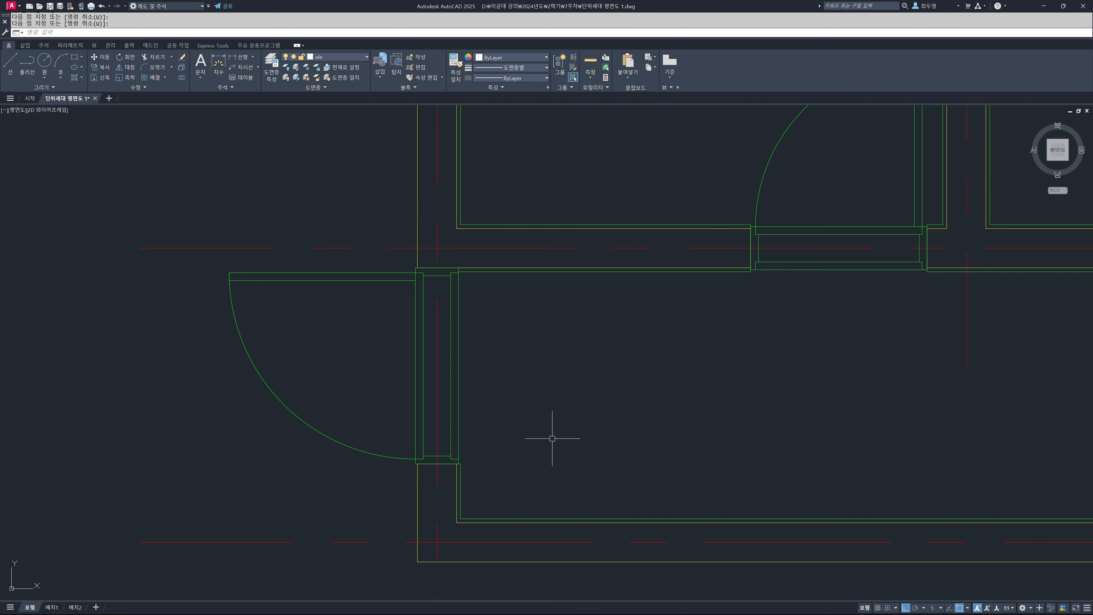
key(F3)
text(o)
key(Return)
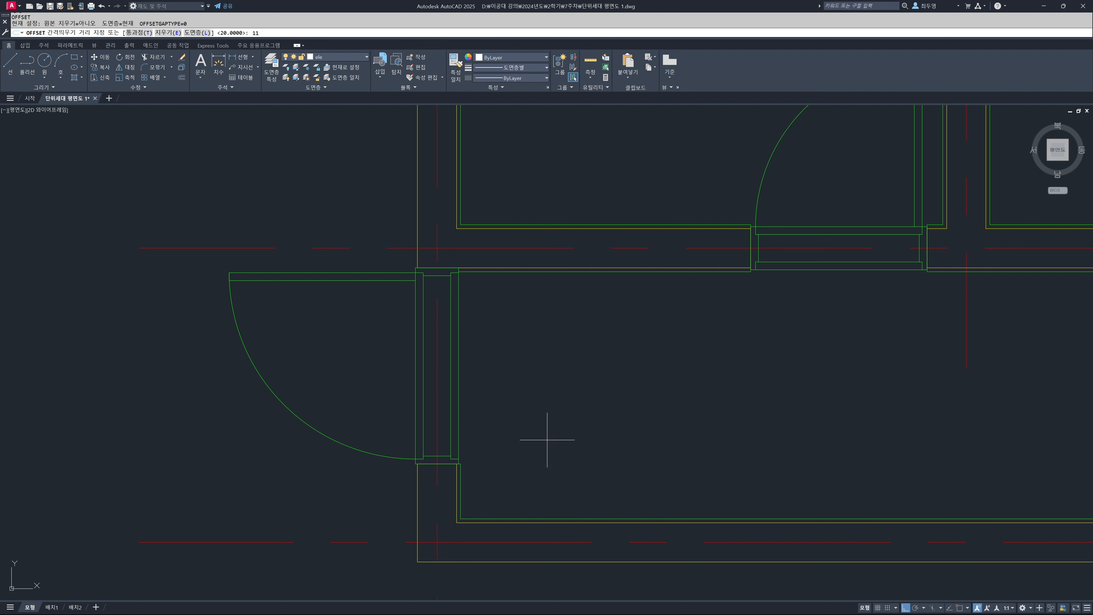
key(Return)
click(437, 424)
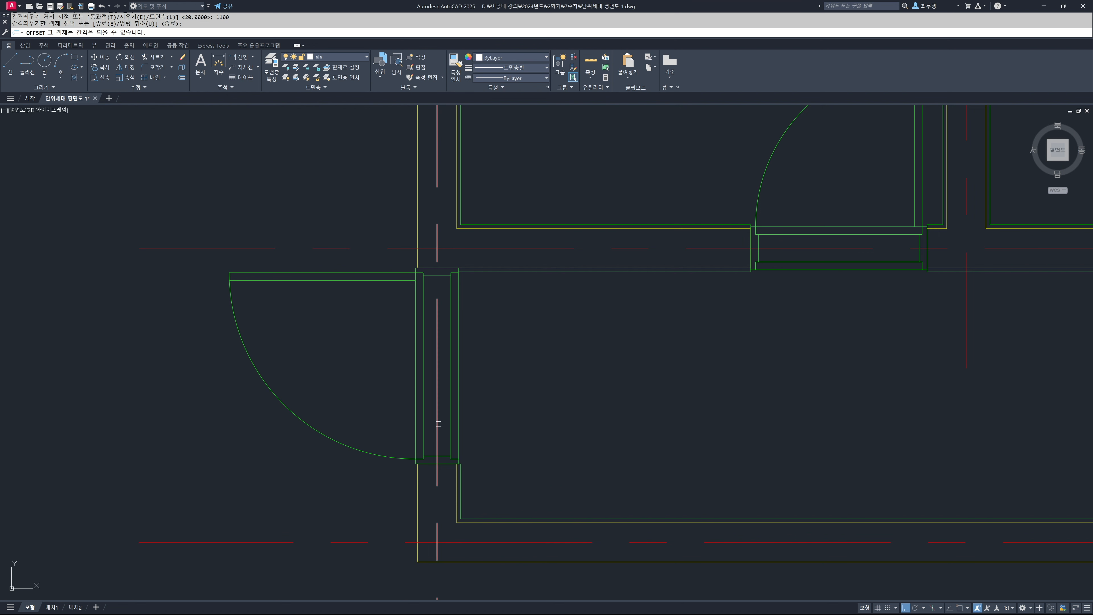
click(577, 430)
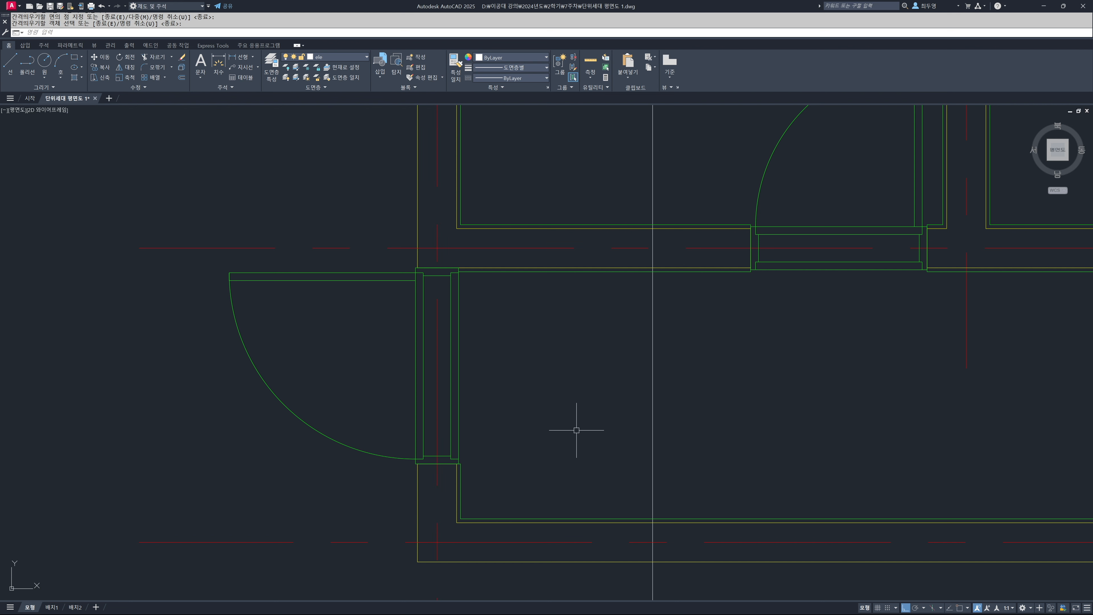
Step: Trim the offset line at the entrance's upper and lower finish lines, removing the parts beyond both
key(Return)
click(571, 518)
click(610, 271)
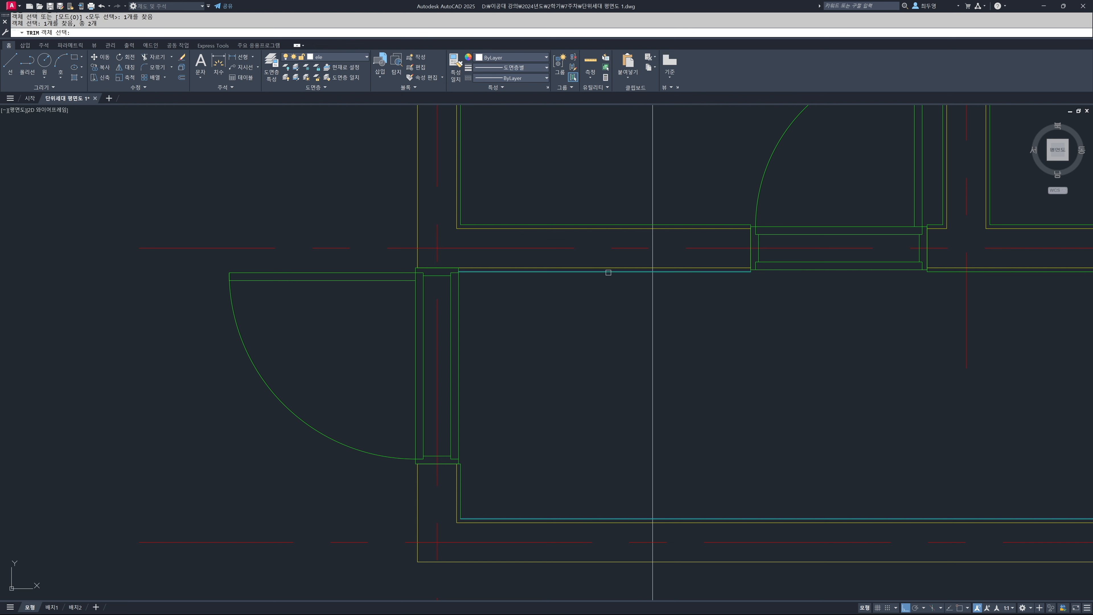
key(Return)
click(653, 241)
click(654, 527)
key(Return)
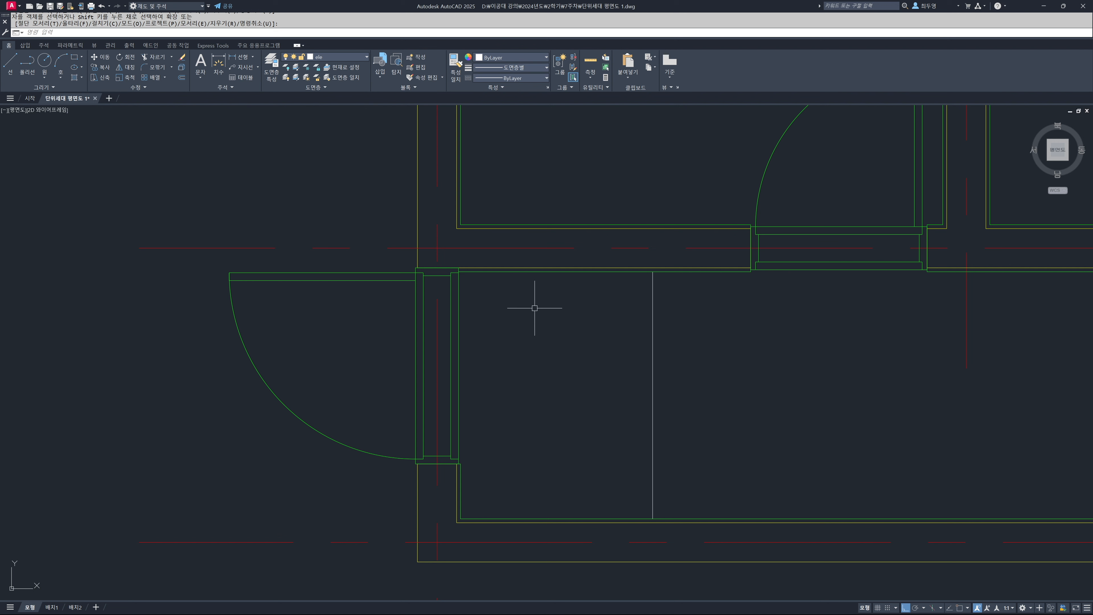
Step: Make the fur layer current and draw a horizontal line from the entrance door's lower inner finish corner past the entrance boundary line
click(363, 58)
click(347, 141)
key(Return)
key(F3)
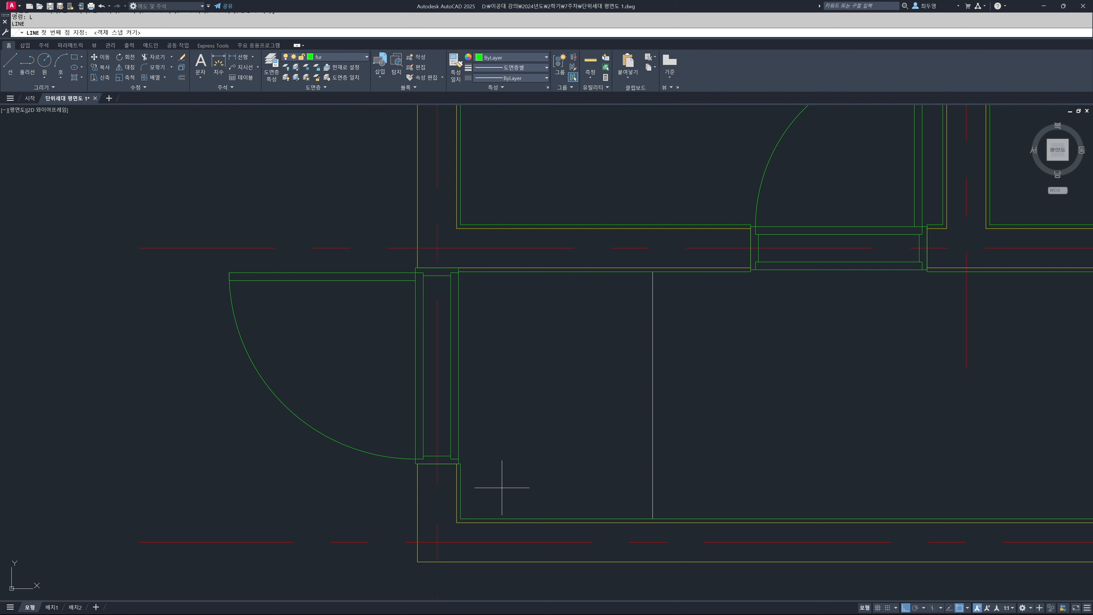
click(462, 471)
click(731, 489)
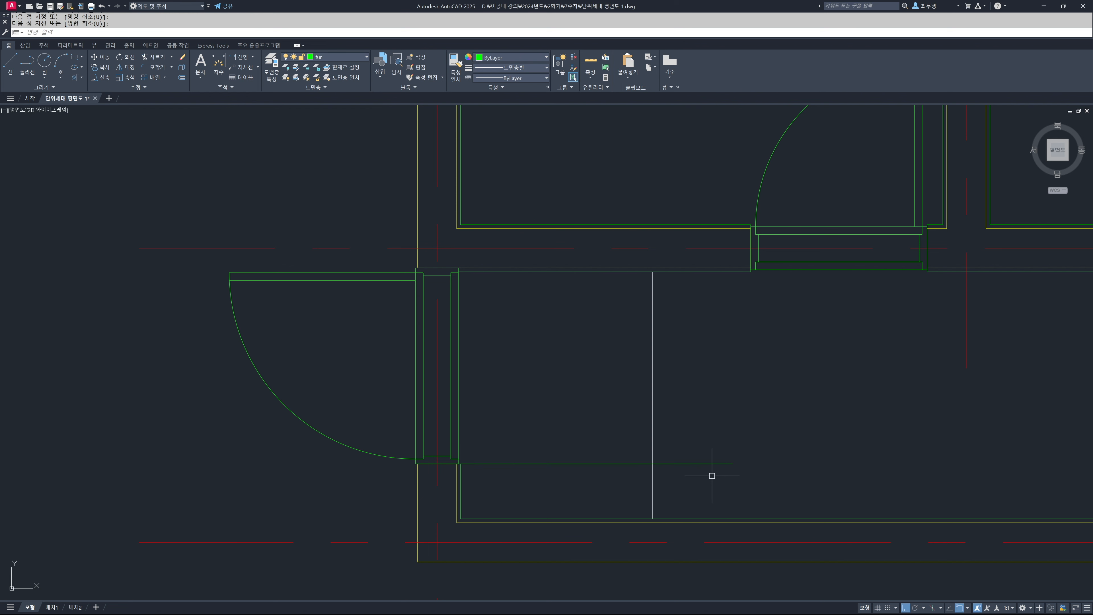
key(Return)
Step: Shorten the horizontal furniture line so its far end meets the vertical entrance boundary line
click(726, 463)
click(733, 464)
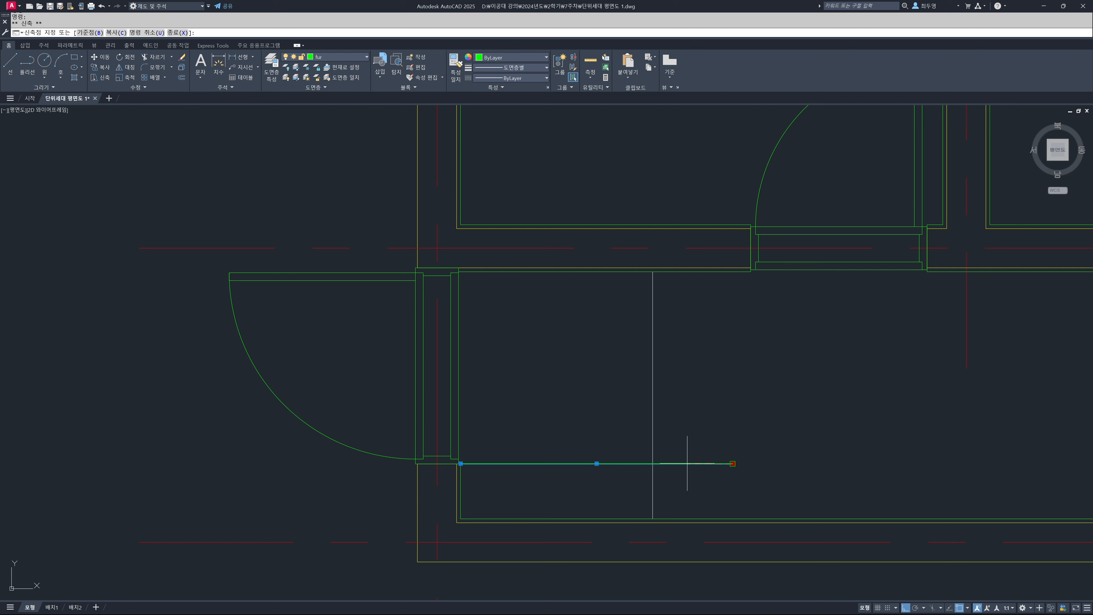
click(652, 463)
key(Escape)
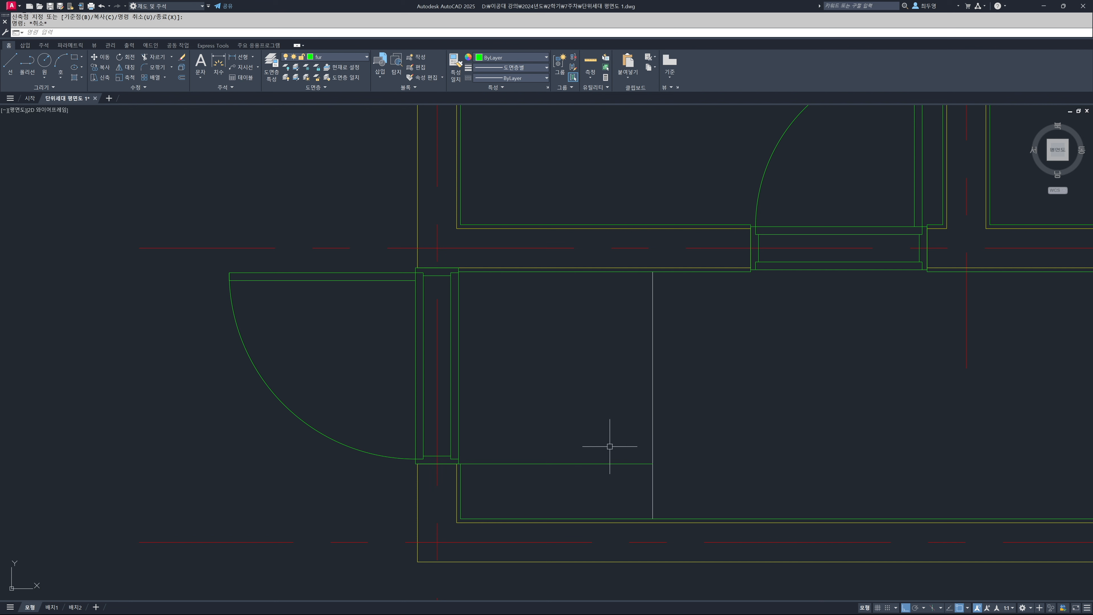
Step: Turn ortho off and draw a diagonal across the furniture rectangle, from its upper right corner to its lower left corner
key(F8)
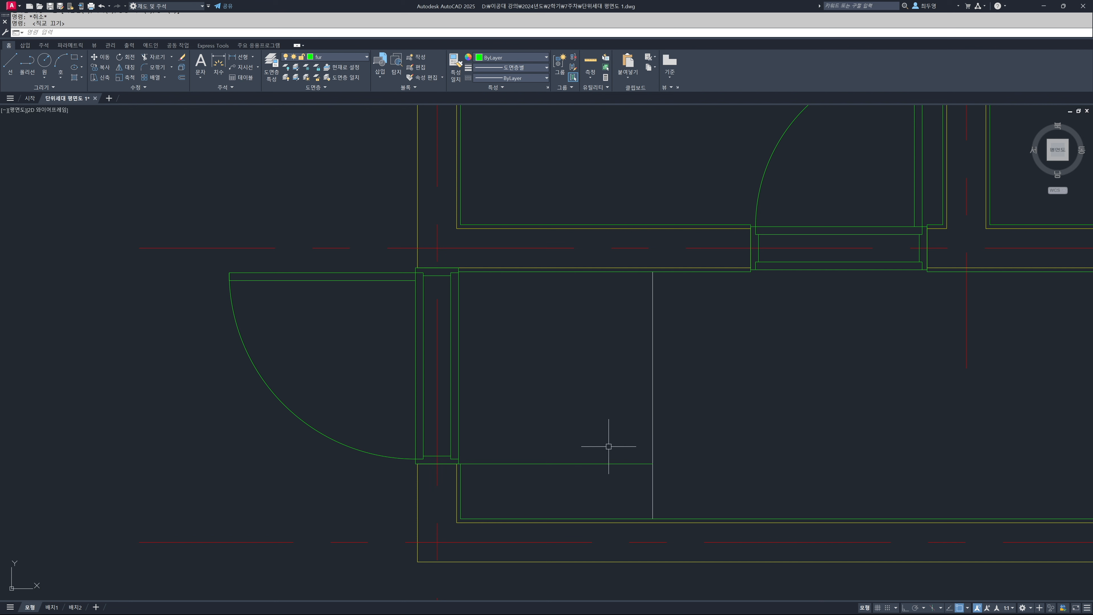
key(Return)
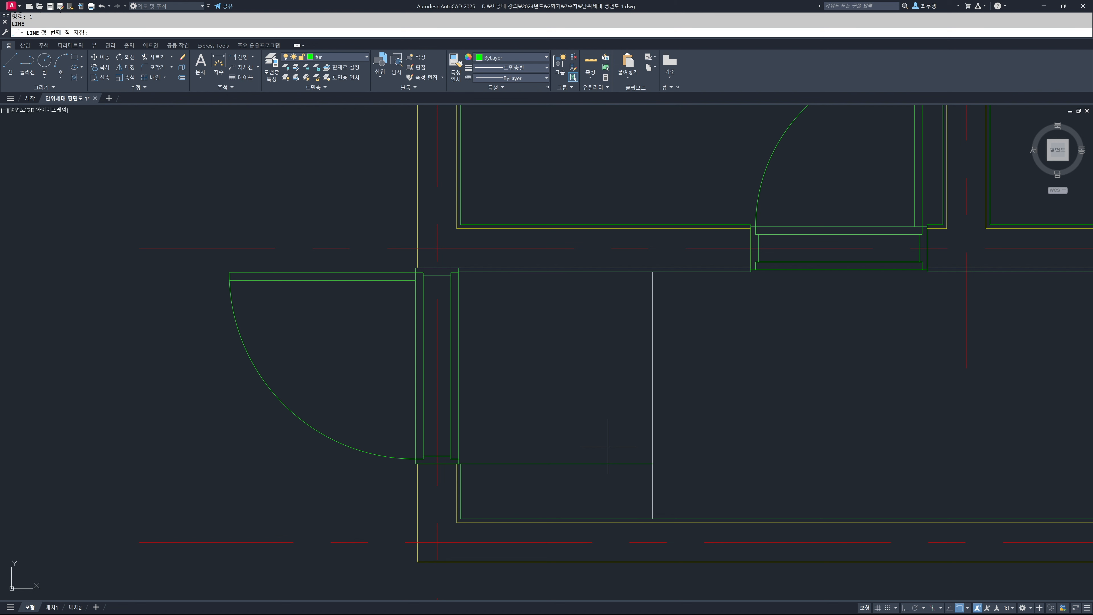
click(653, 463)
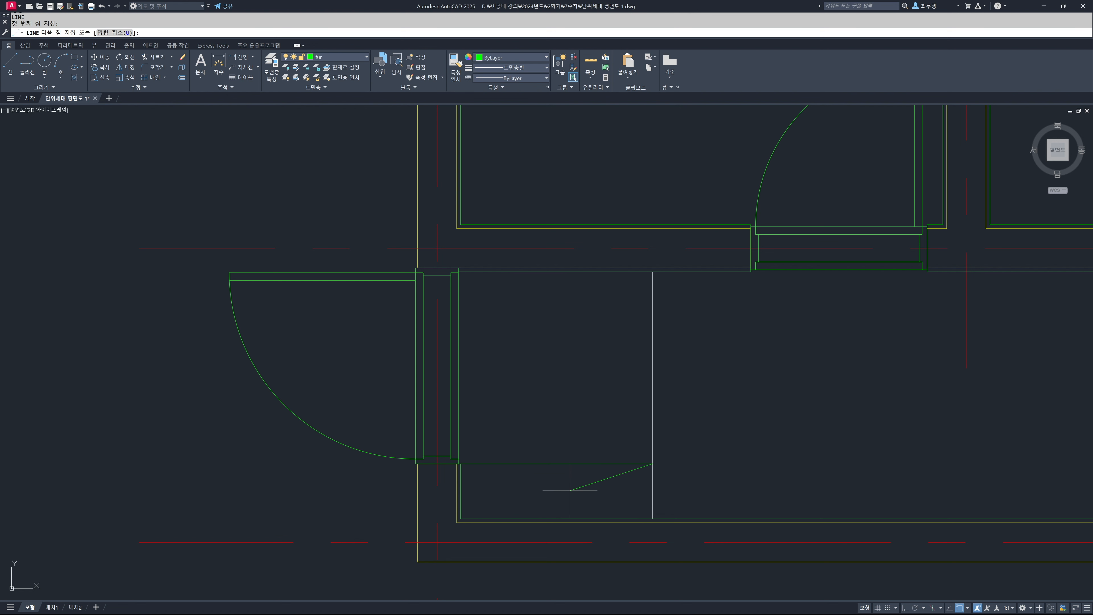
click(477, 519)
key(Return)
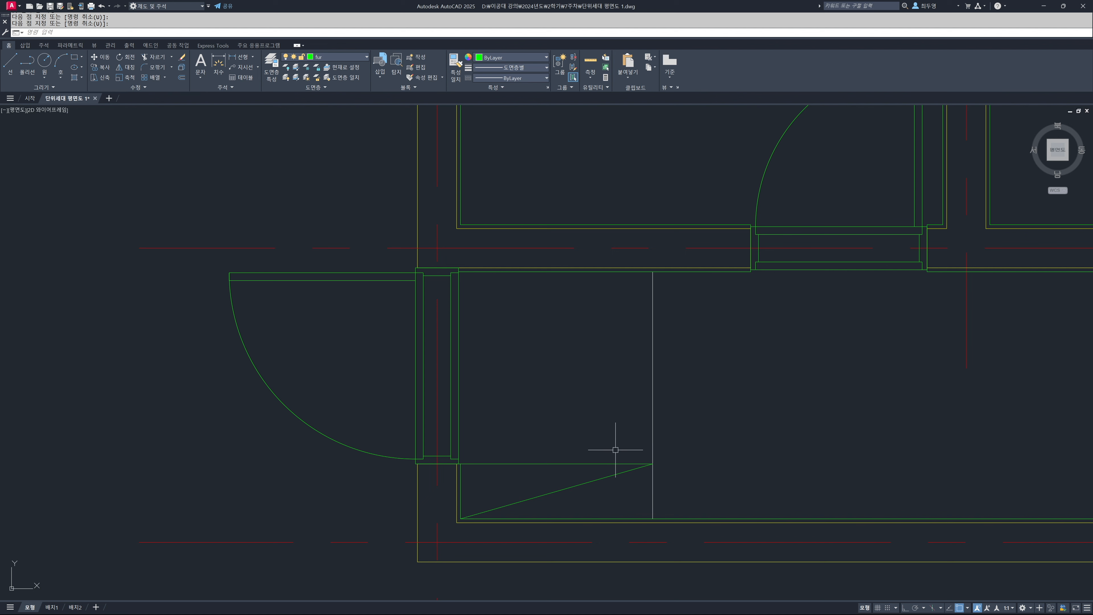
Step: Zoom to all to view the entire drawing sheet with its title block
scroll(605, 448, down, 4)
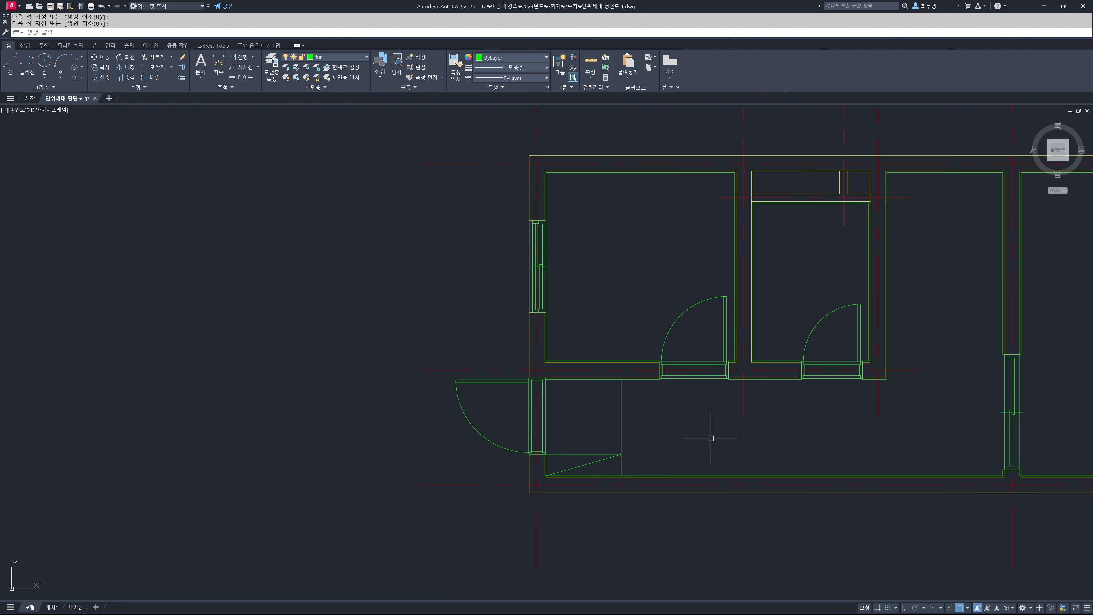
scroll(751, 439, down, 2)
middle_drag(751, 439, 509, 438)
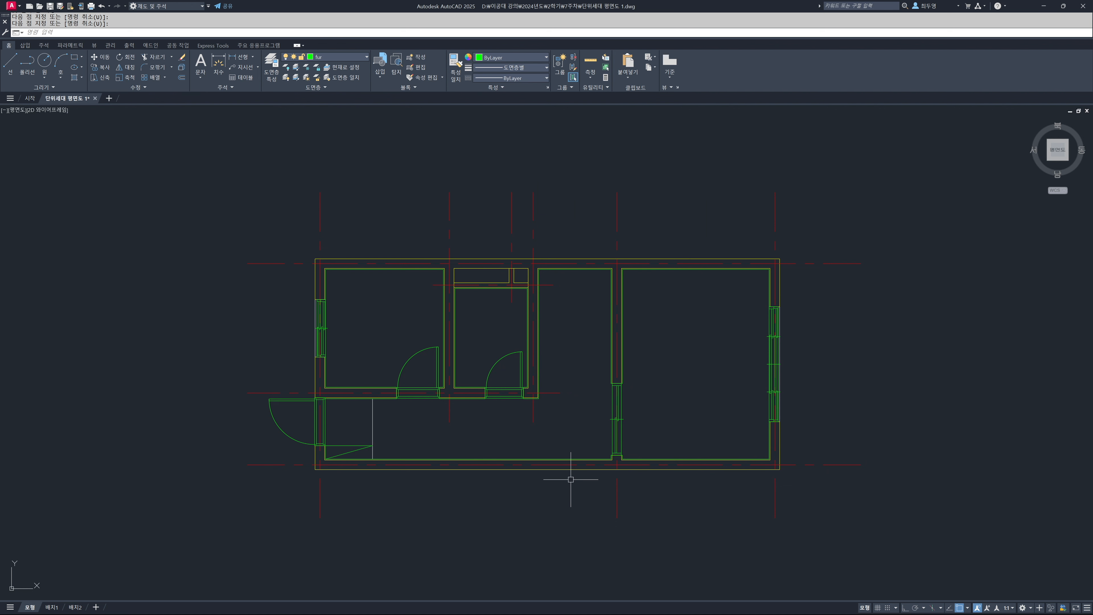
text(z)
key(Return)
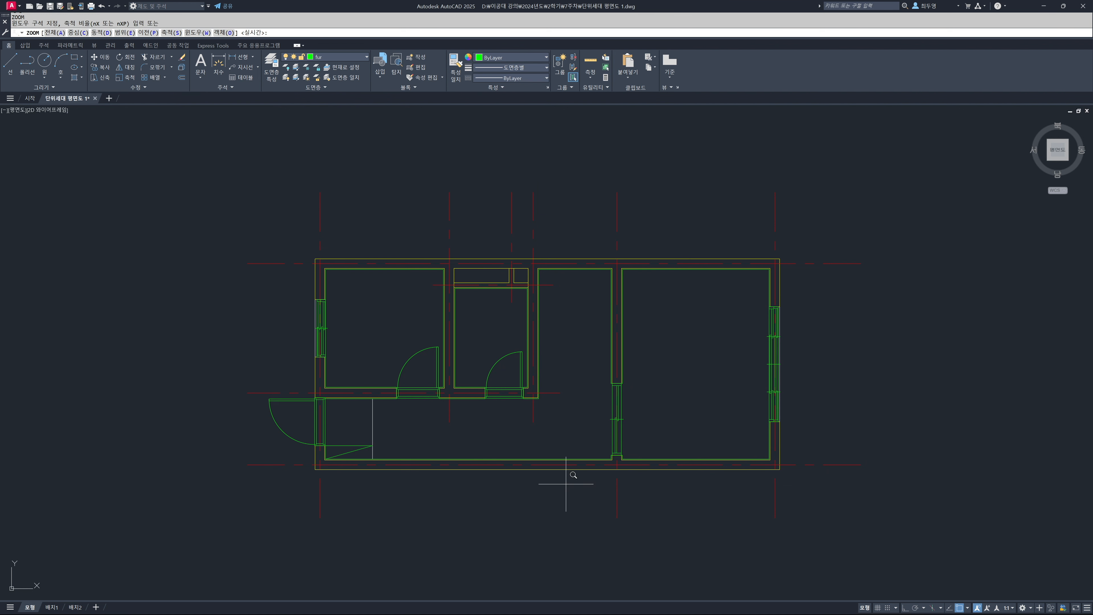
text(a)
key(Return)
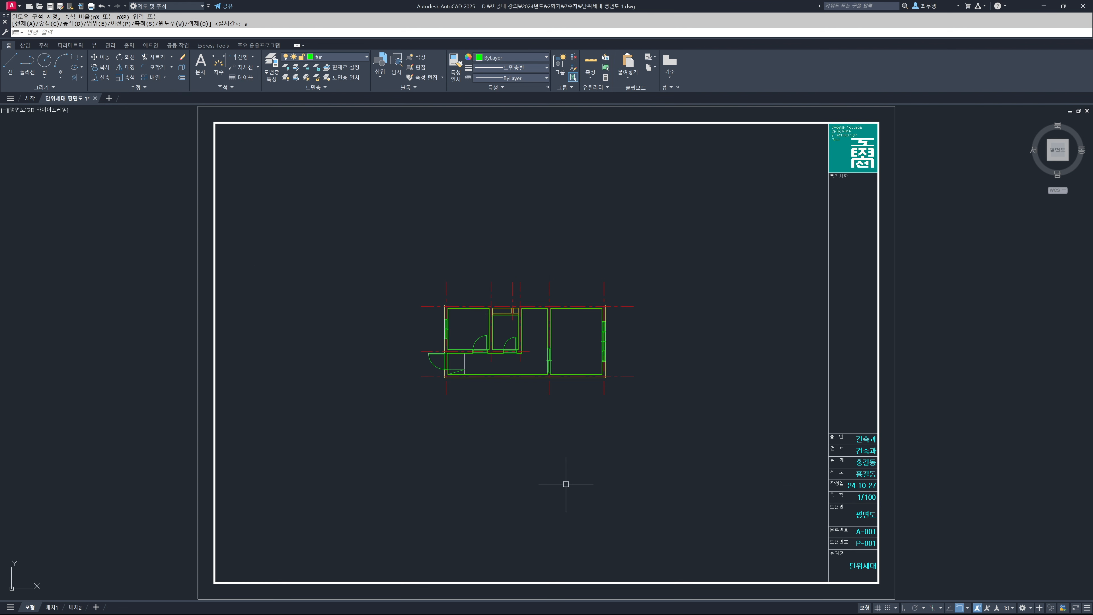